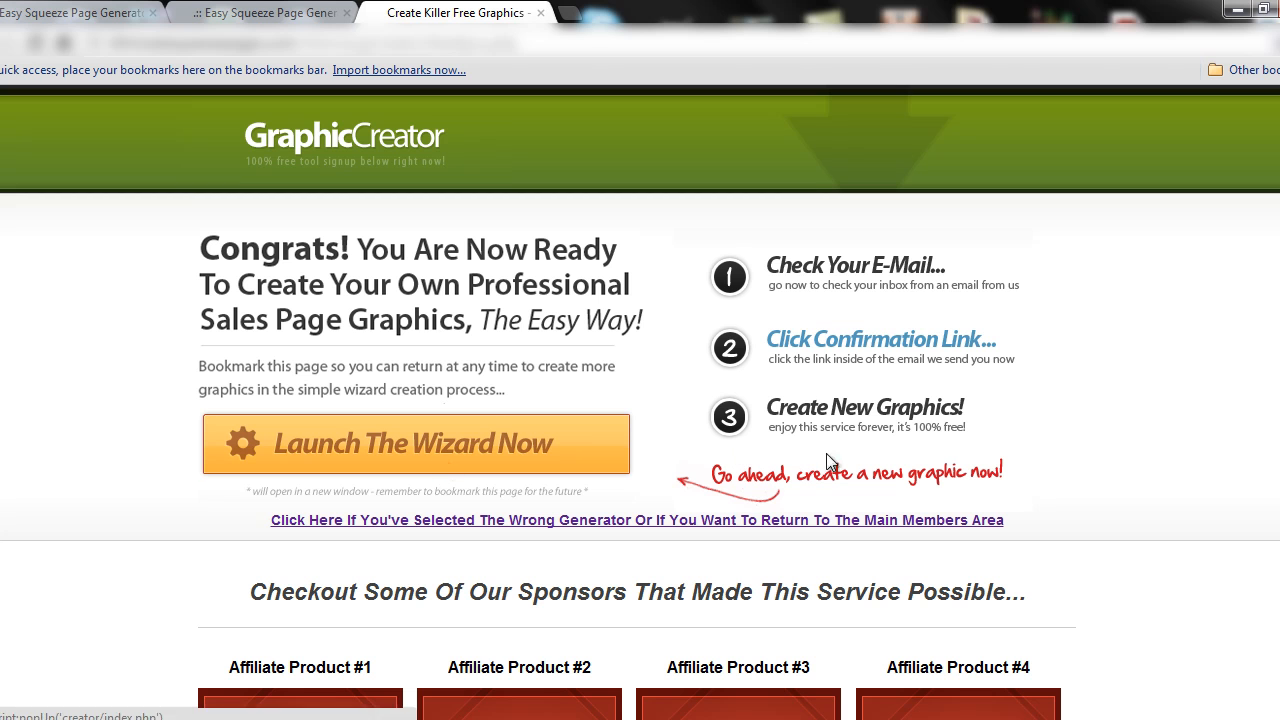
Step: Launch the graphic wizard, open the Headline Creator and maximize its window
scroll(640, 400, down, 3)
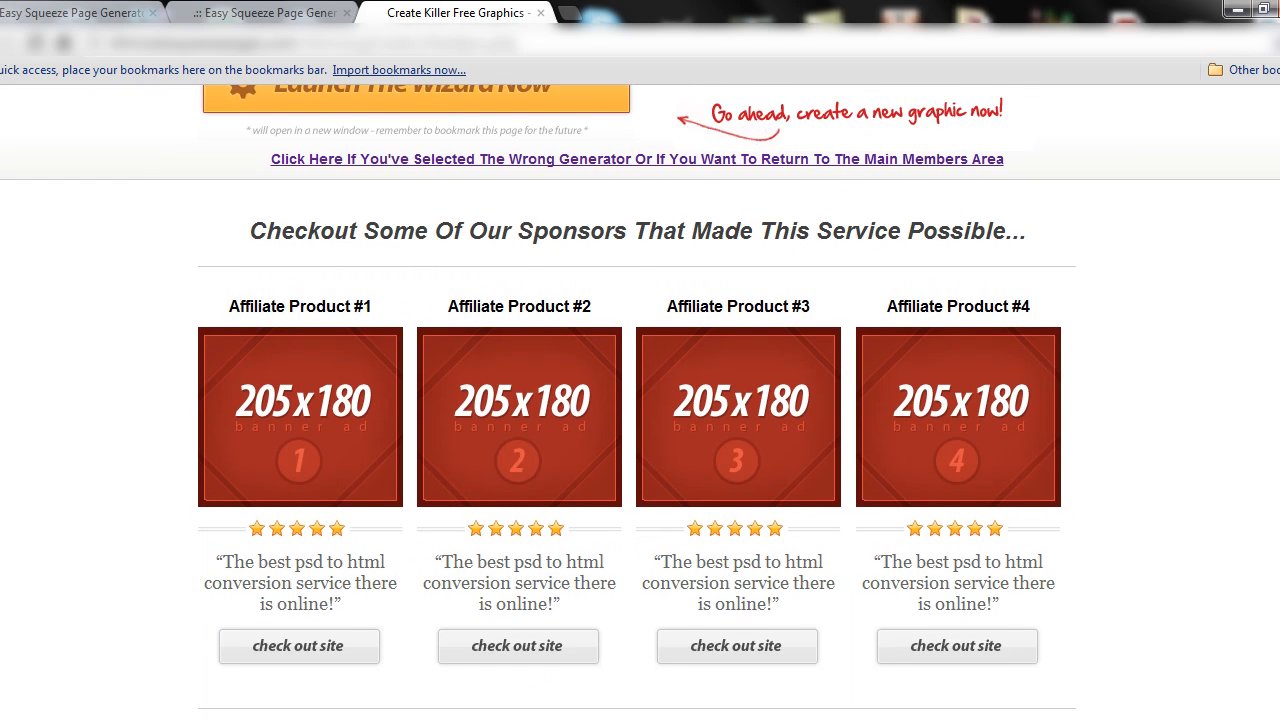
scroll(640, 400, down, 2)
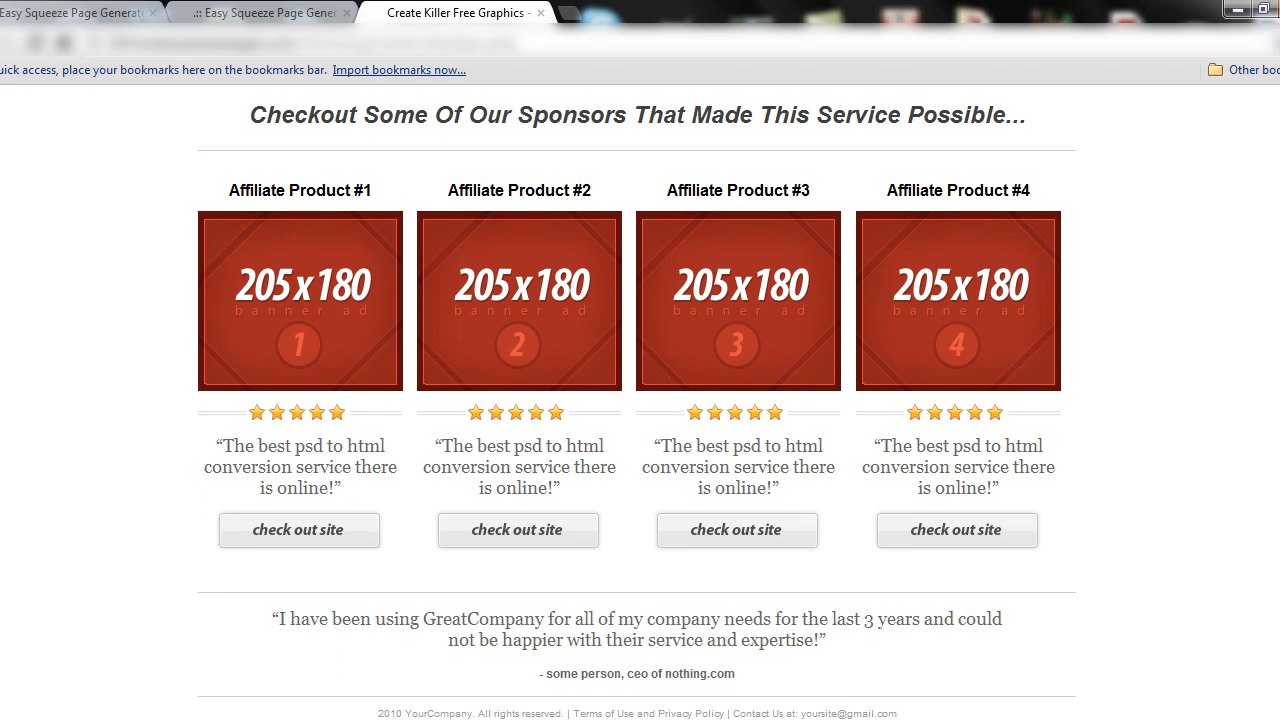
scroll(640, 400, up, 5)
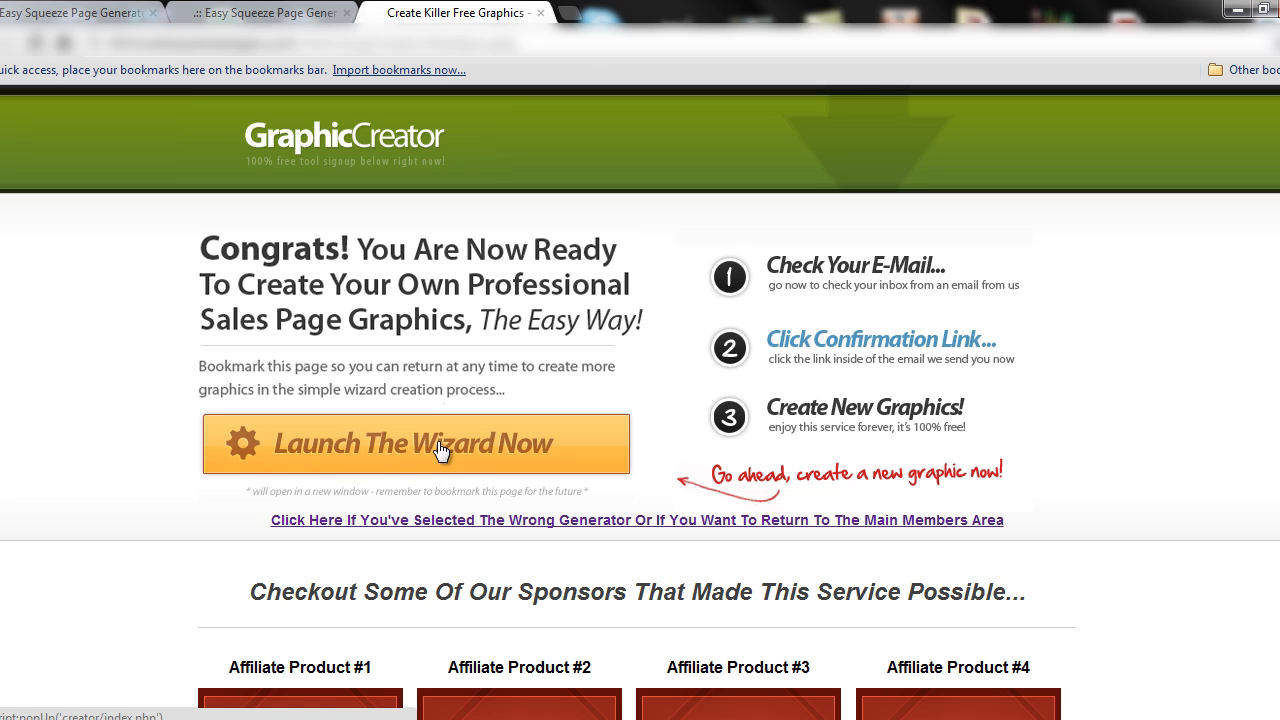
click(472, 453)
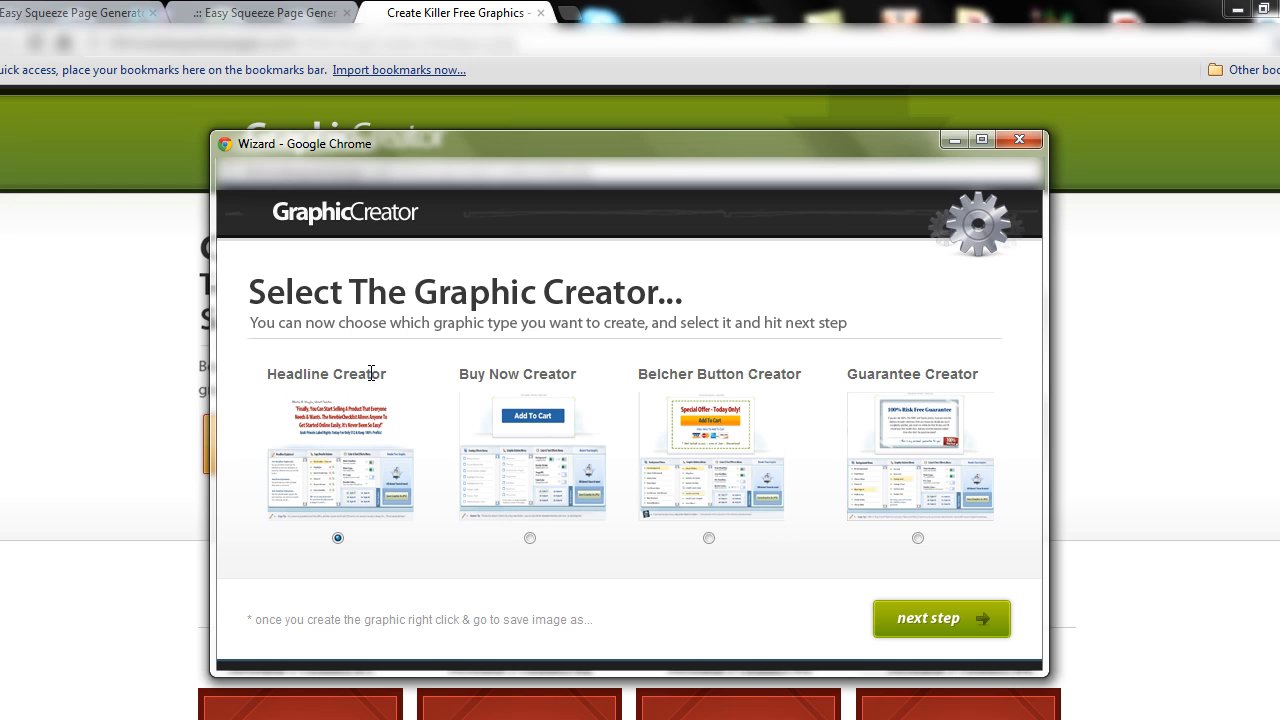
click(926, 622)
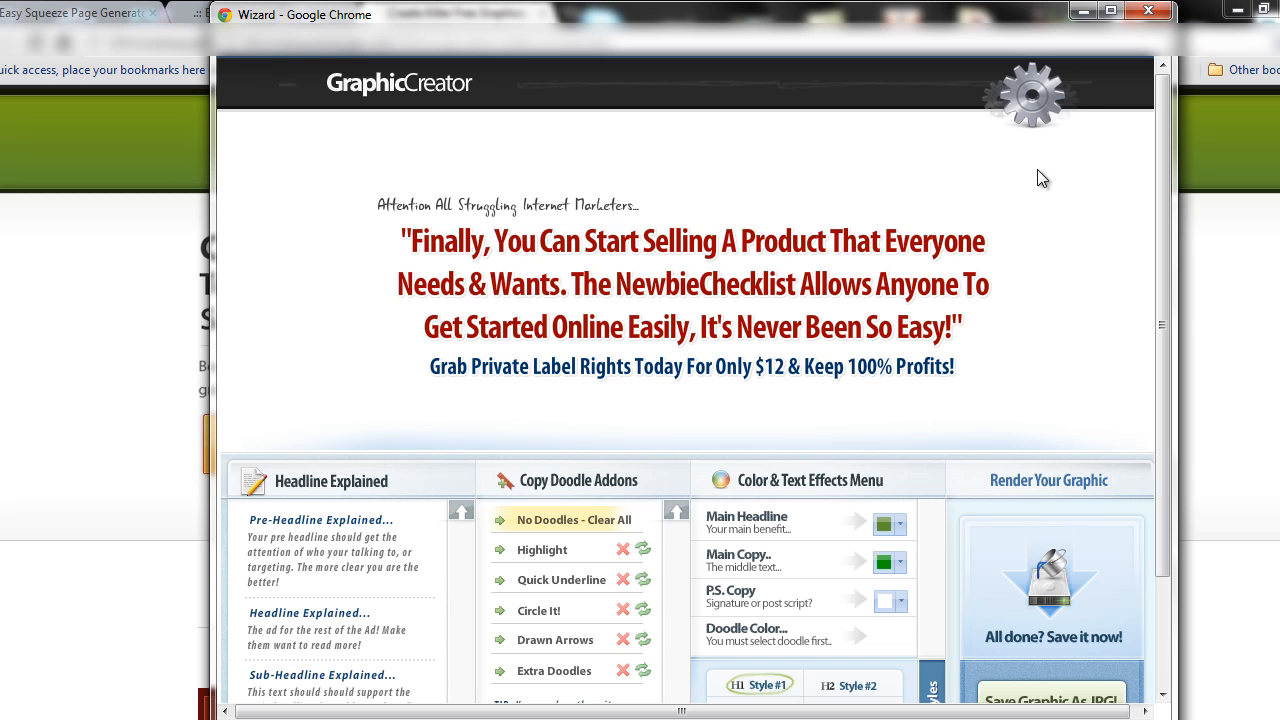
click(1112, 12)
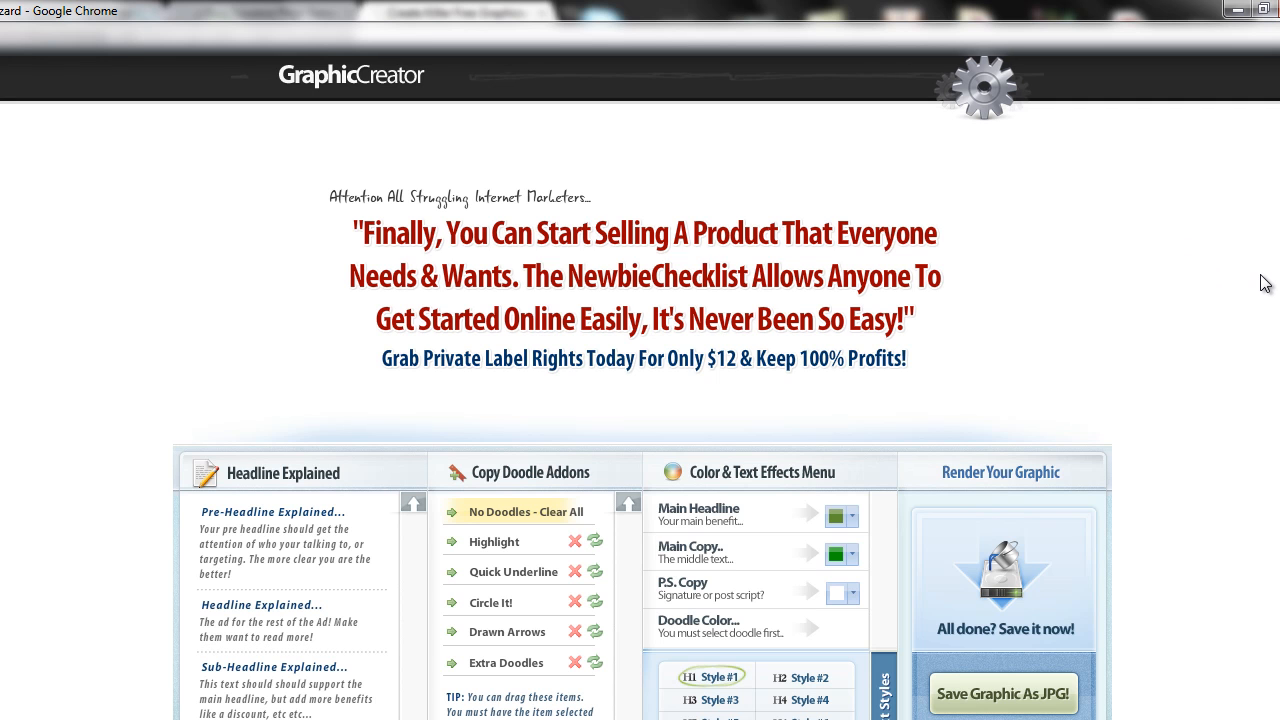
Step: Replace the red main headline with "All Of The Text You See Working With" and "Is Done 100% Via Web Browser!" on two lines
scroll(640, 400, down, 2)
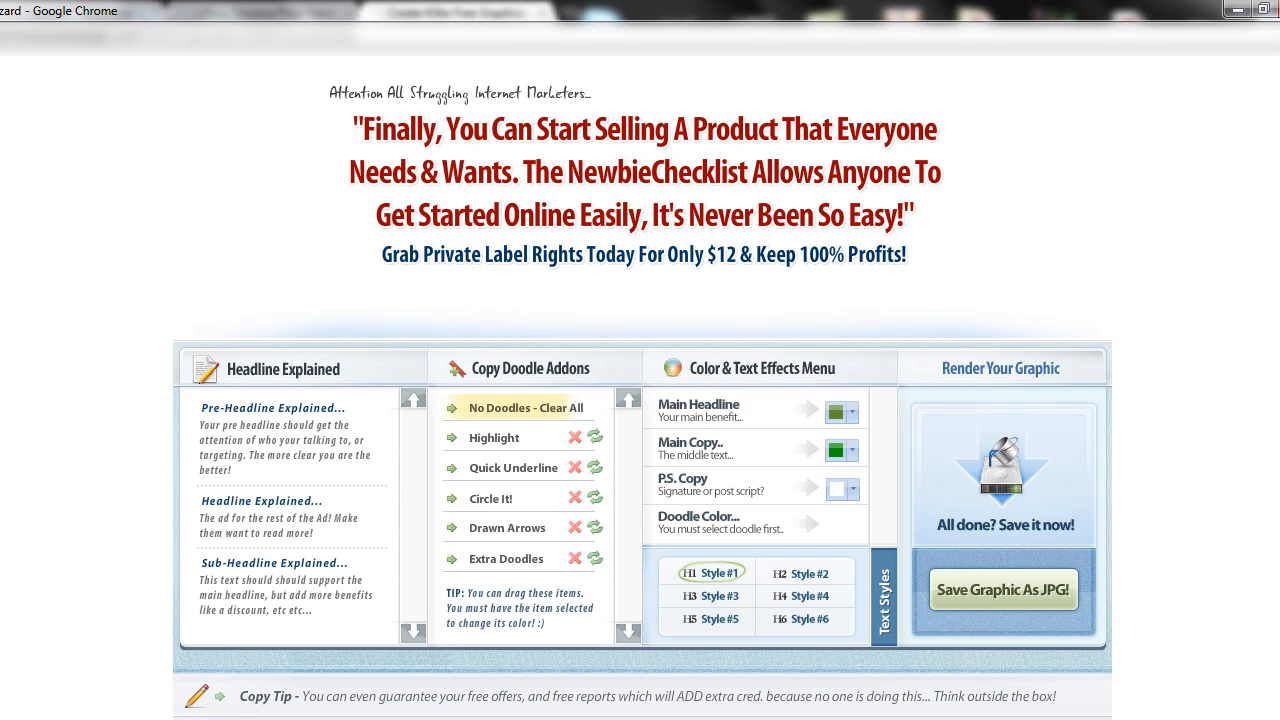
drag(914, 210, 352, 120)
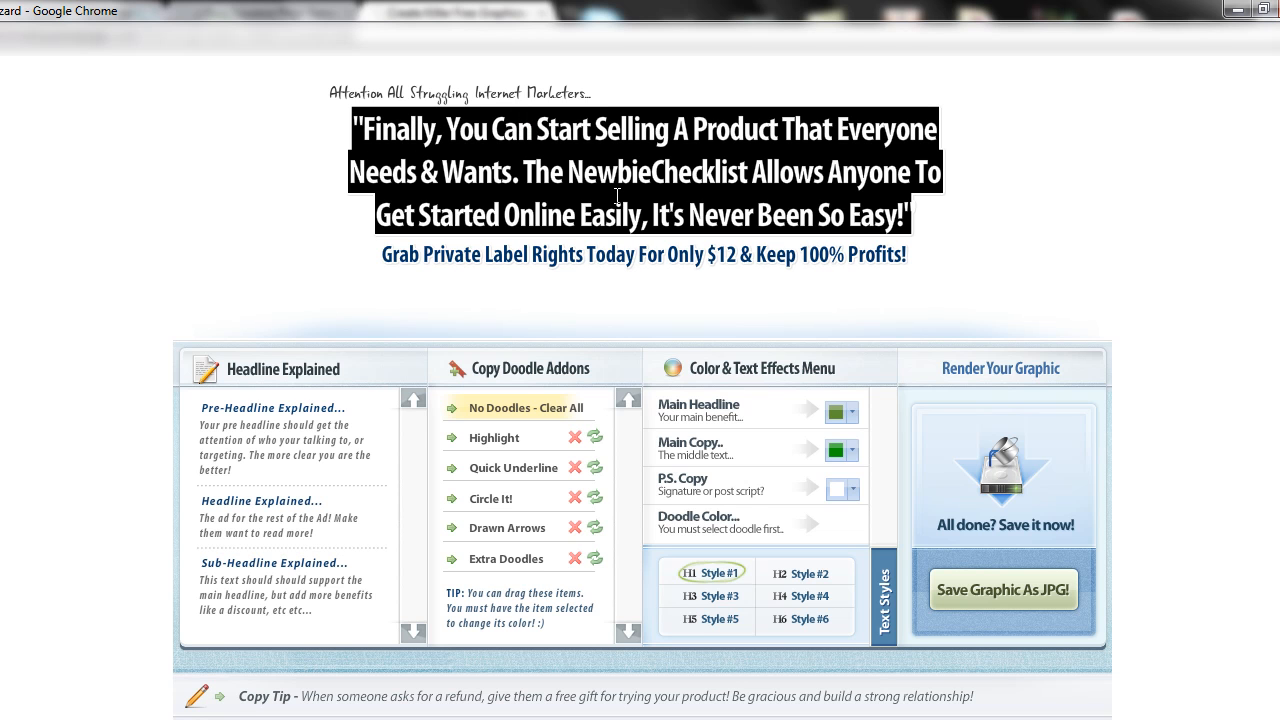
text(All Of The Text you)
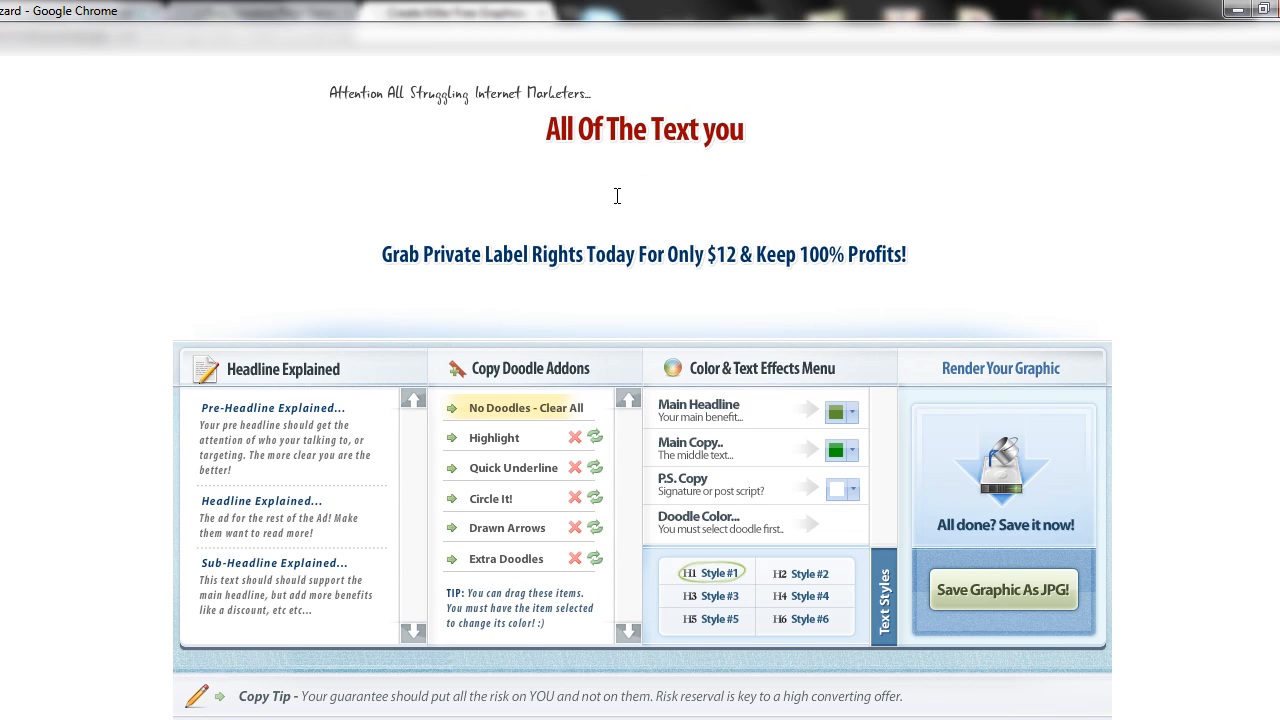
key(BackSpace)
key(BackSpace)
key(BackSpace)
text(You See Worki)
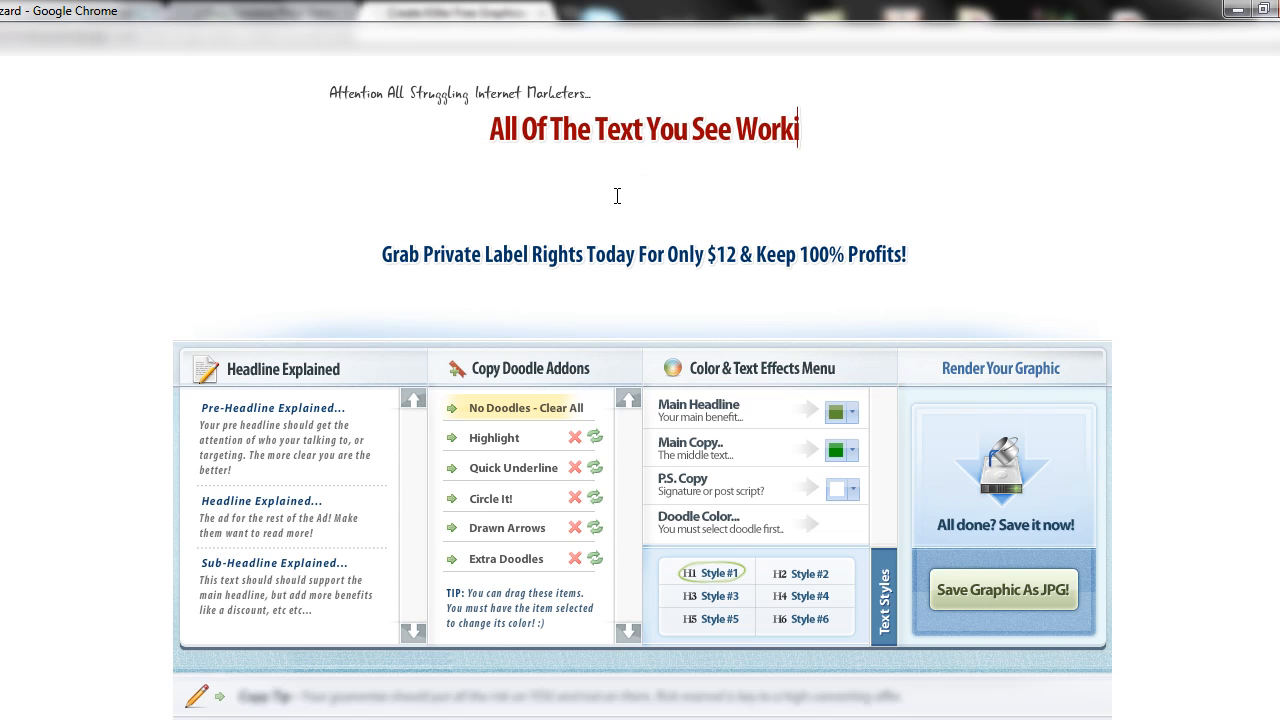
text(ng With)
key(Return)
text(Is Done 100%)
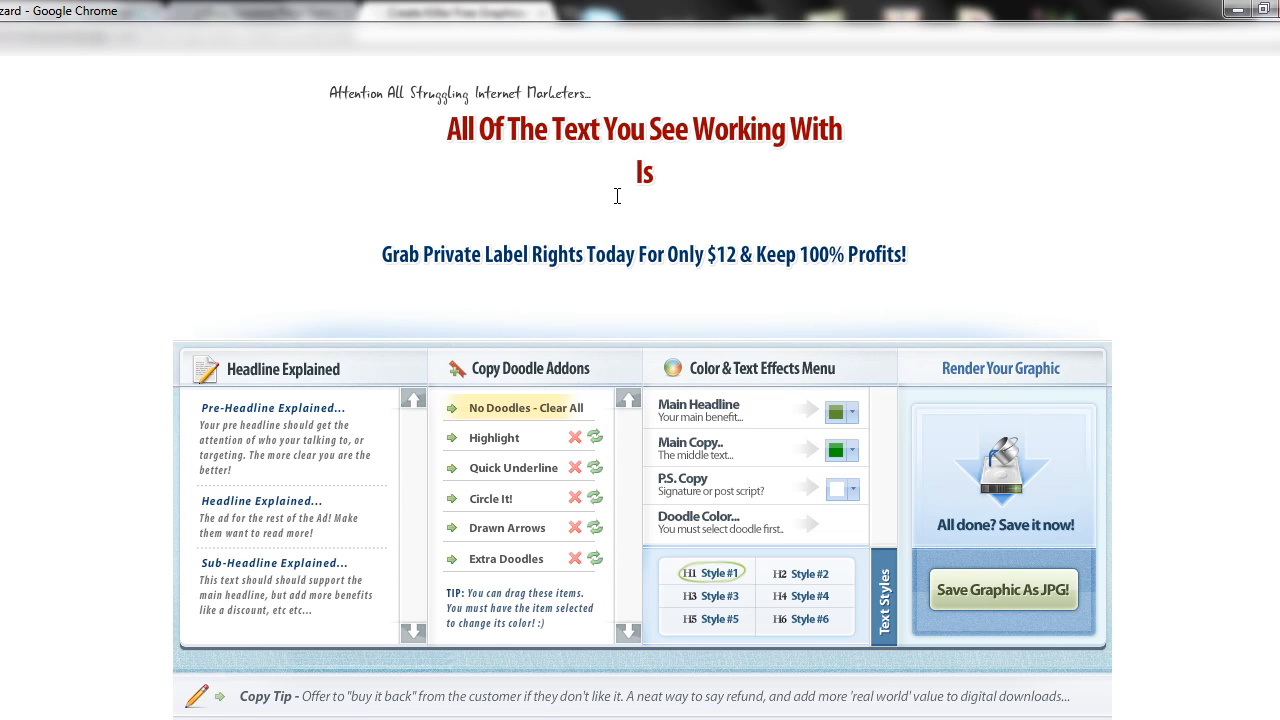
text( V)
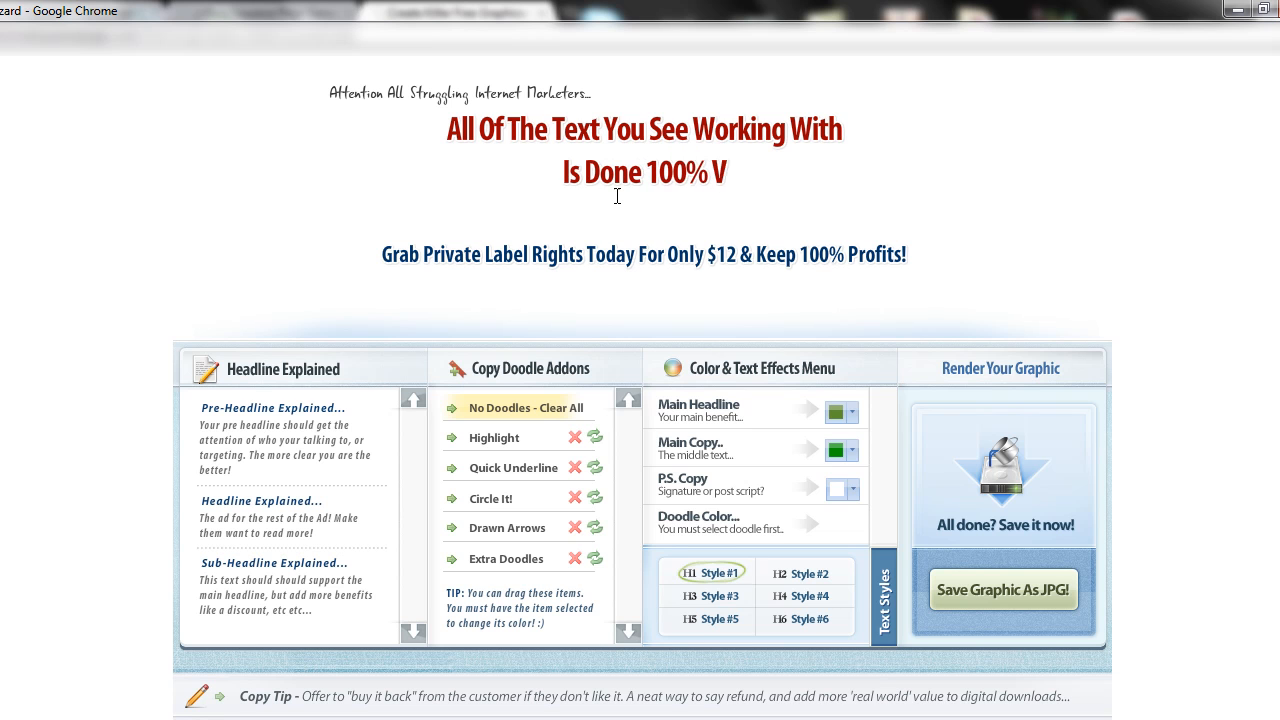
text(ia Web  Browser!)
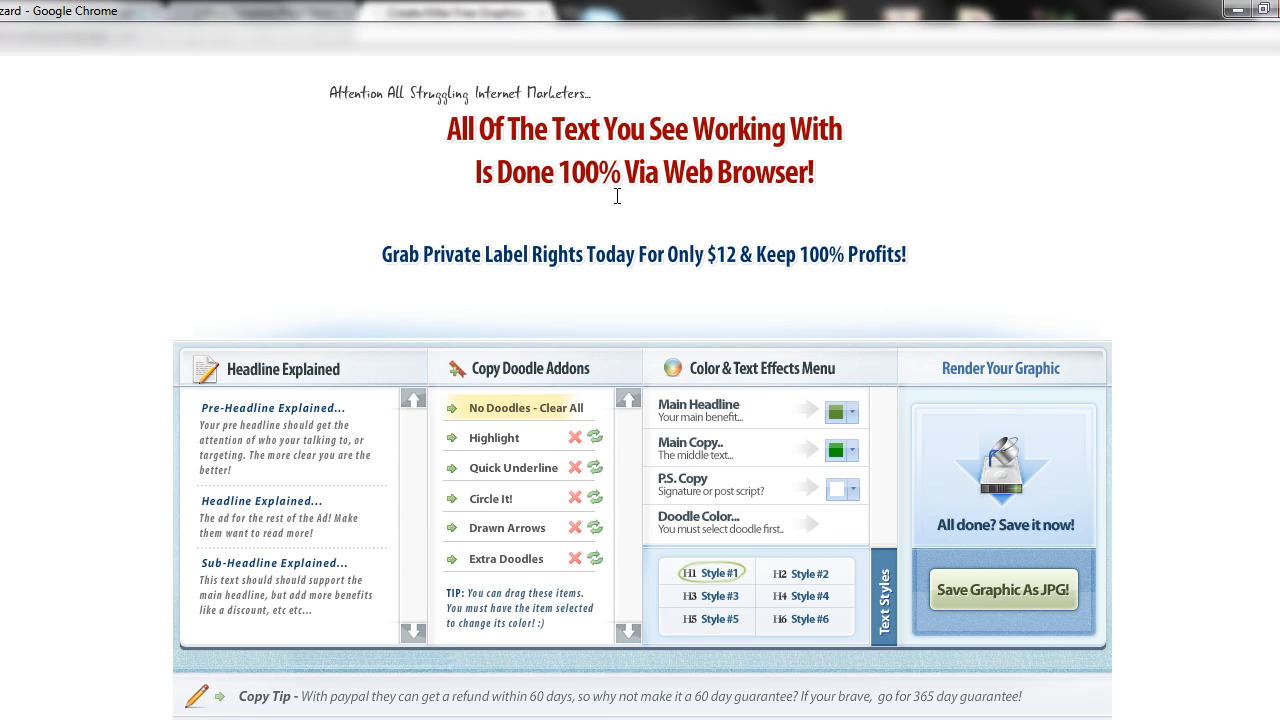
Step: Set the handwritten pre-headline to "Check Out My New Sub-Headline..." and the blue sub-headline to "Add In Your Own Call To Action"
drag(597, 93, 318, 107)
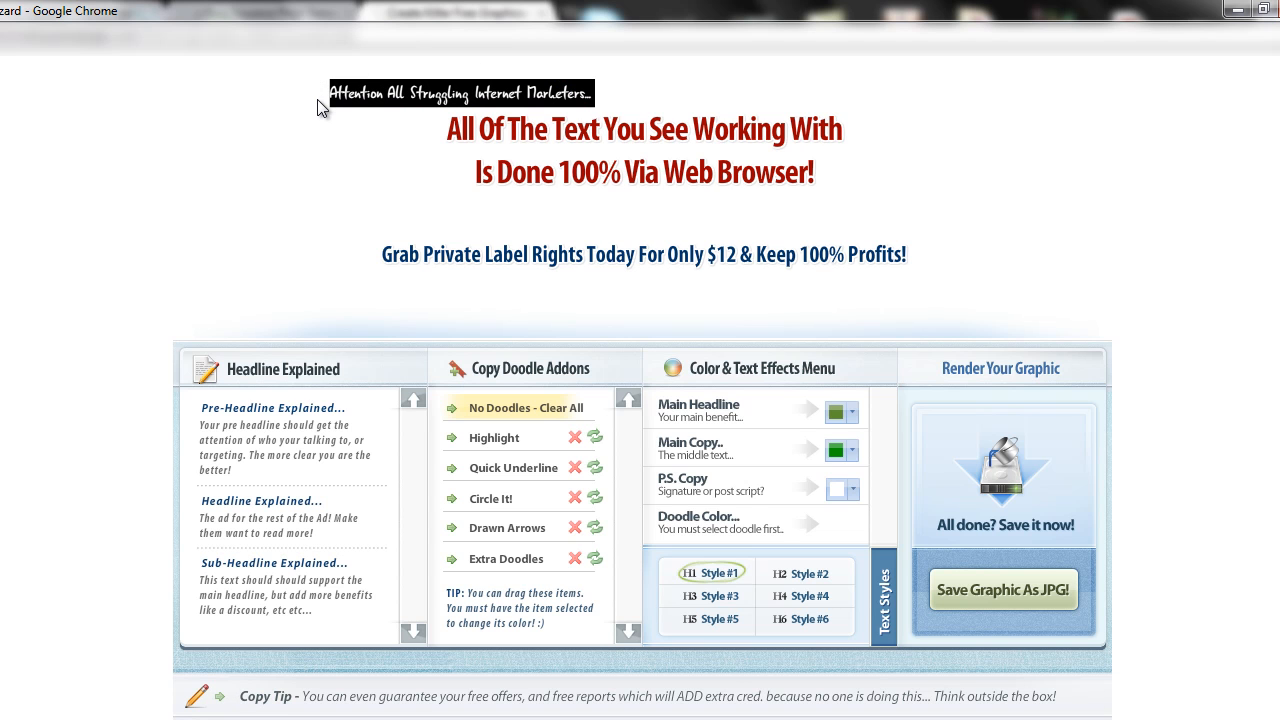
text(Check)
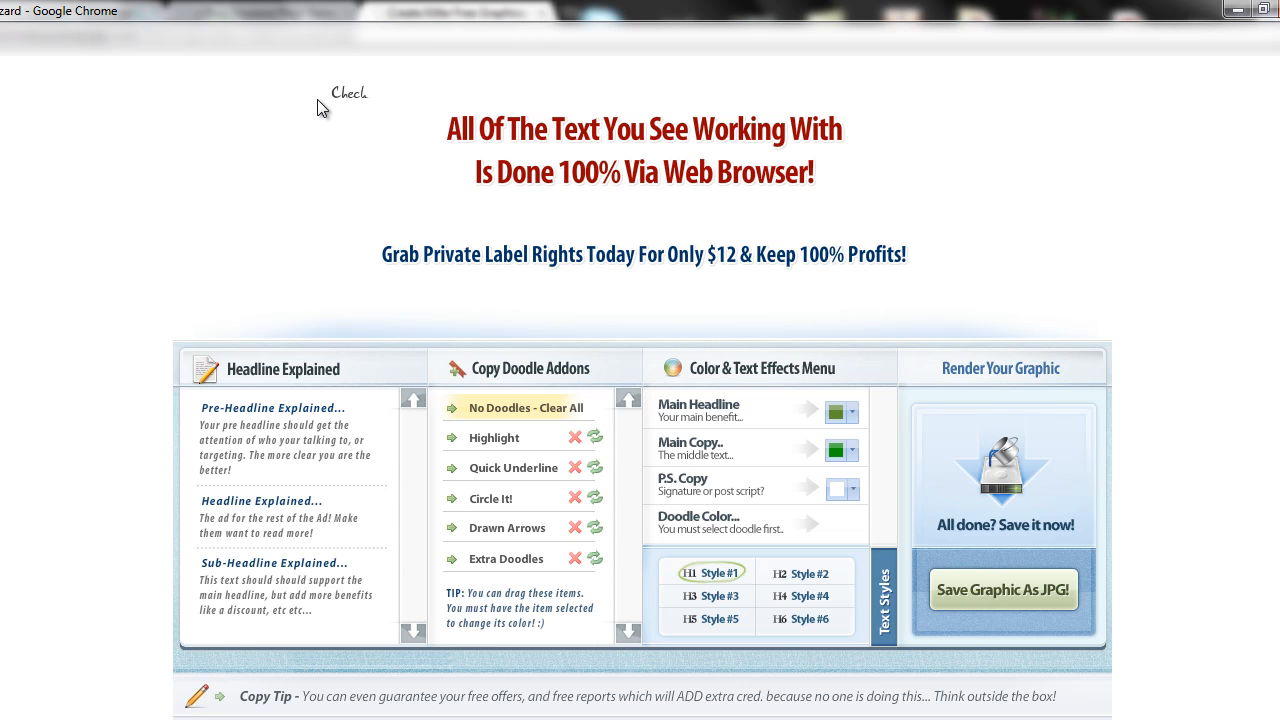
text( Out Ity New Sub-Headline...)
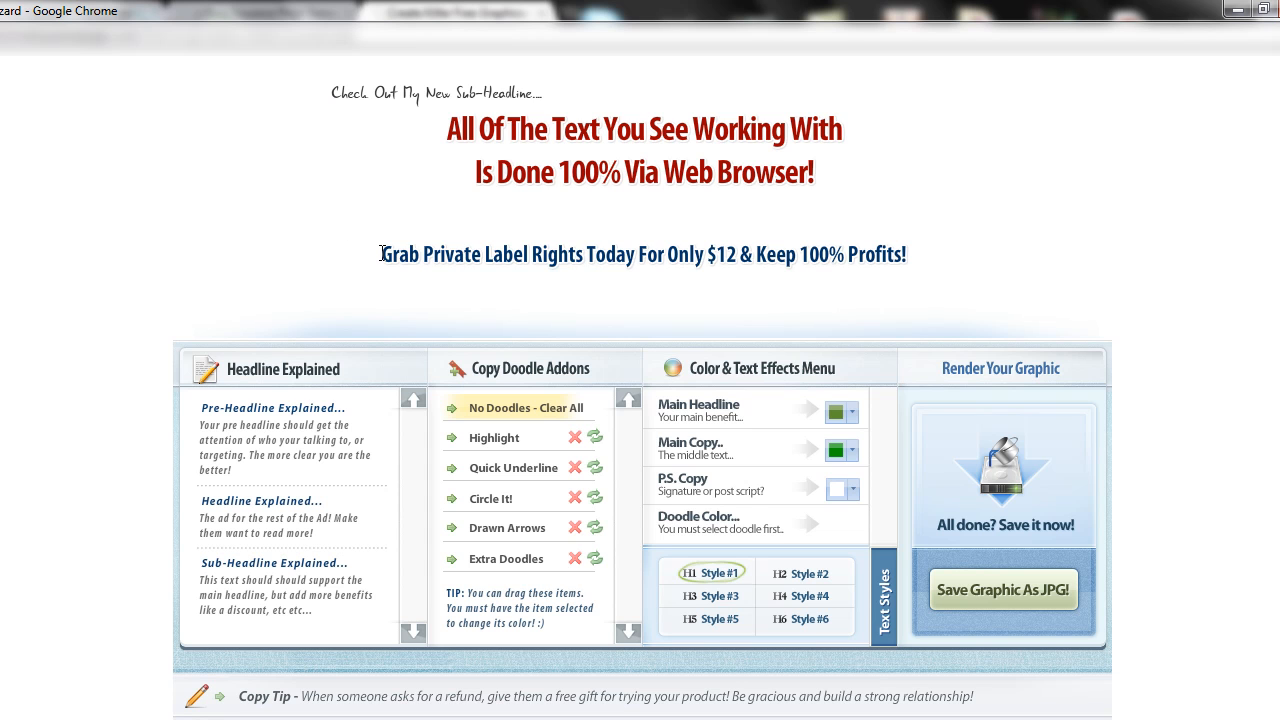
drag(381, 254, 928, 264)
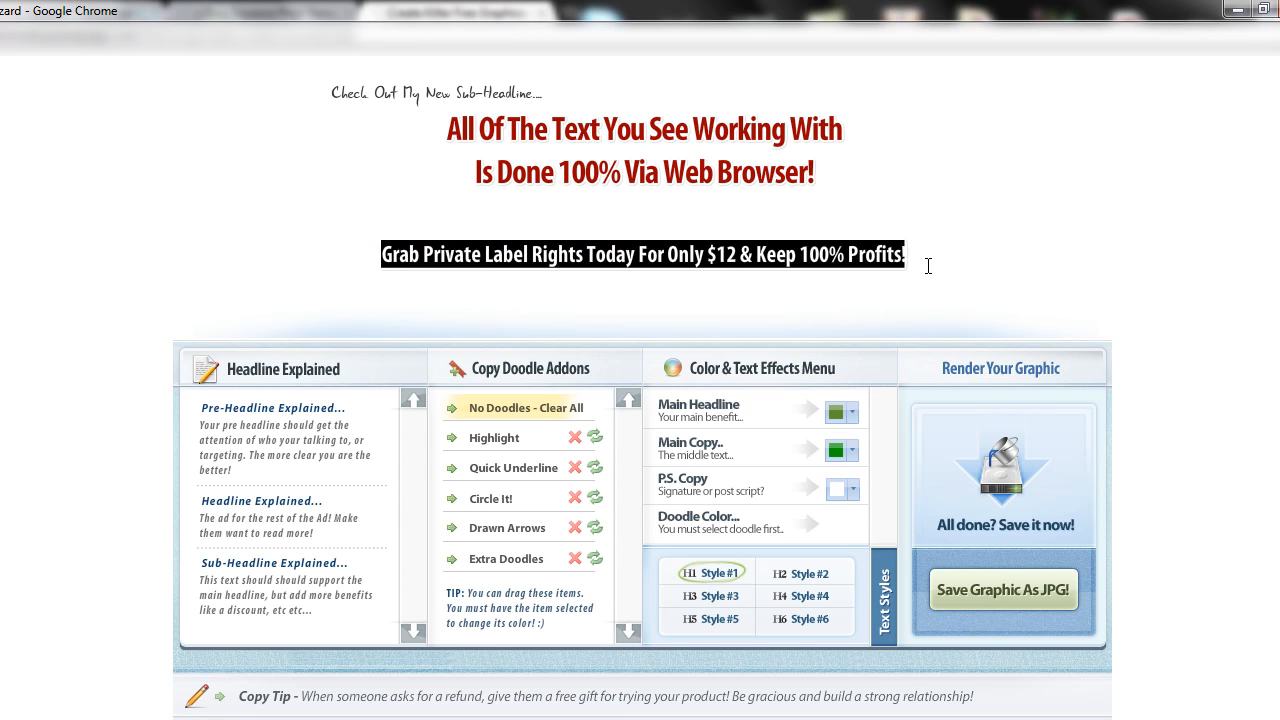
text(Add In)
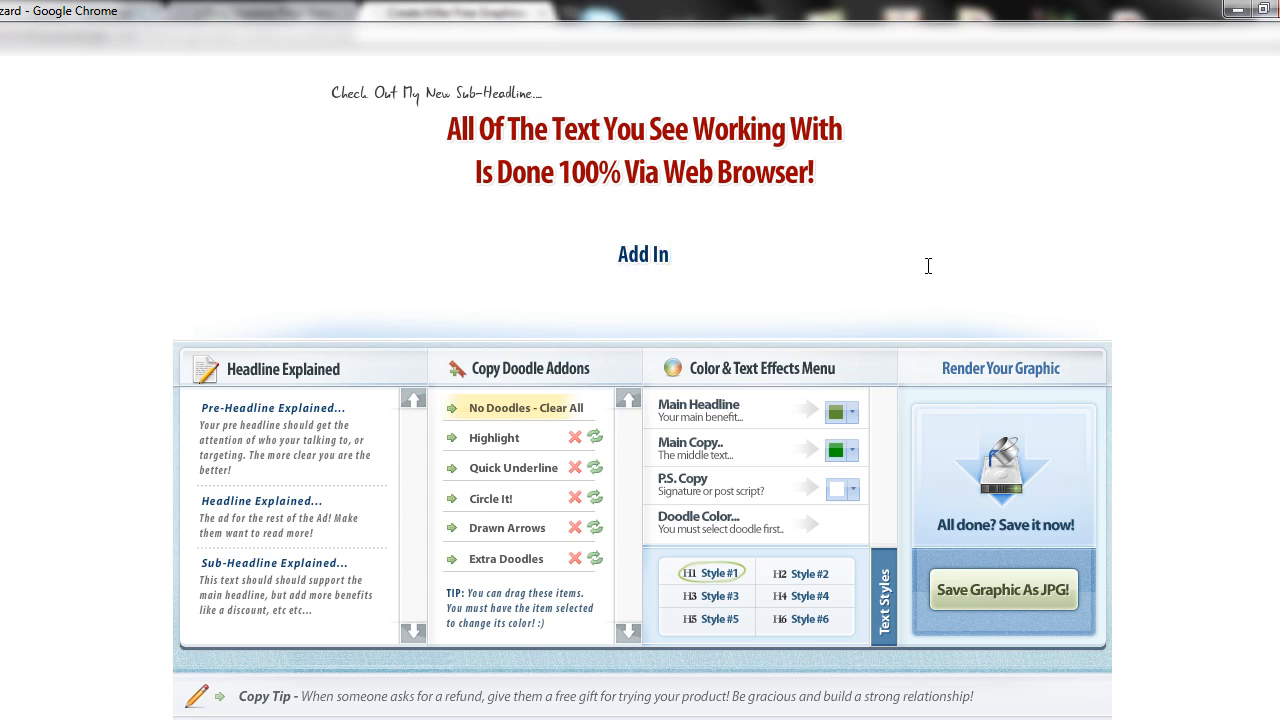
text( Your Own Call To Action)
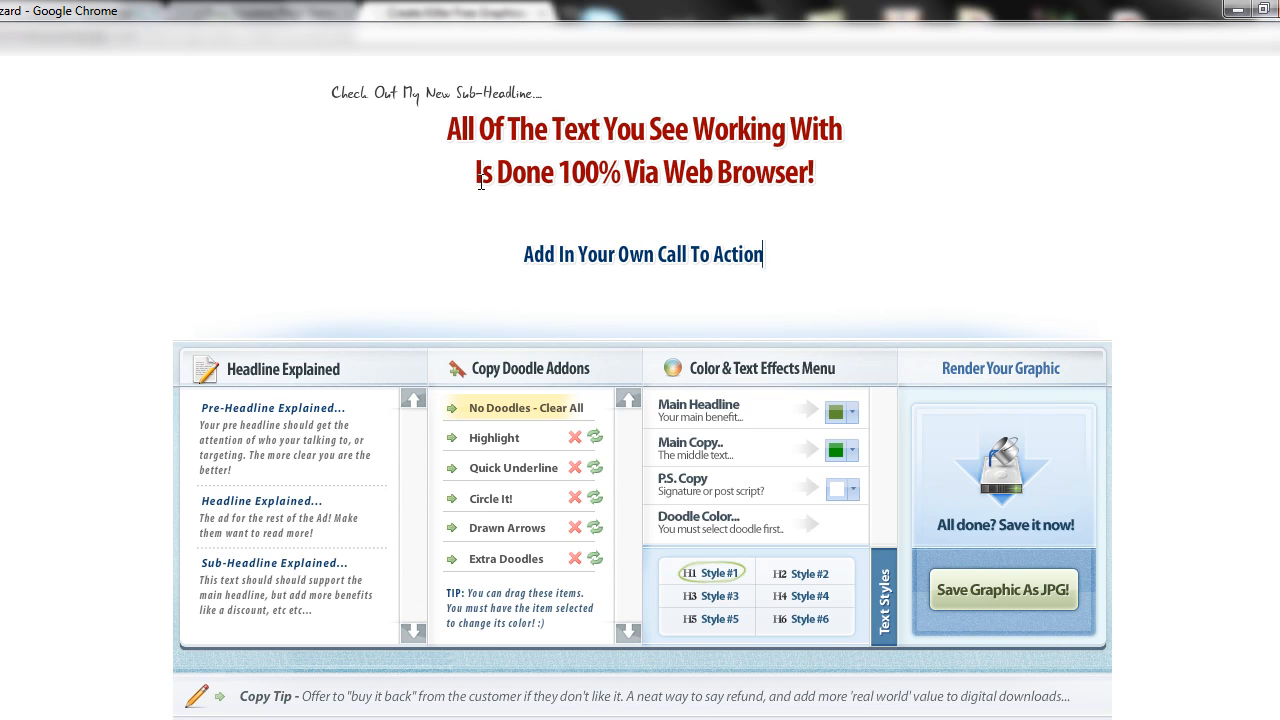
Step: Copy the red headline beginning "The Squeeze Page Is The First Thing You" from the 10 Minute Squeeze Pages site
click(1237, 13)
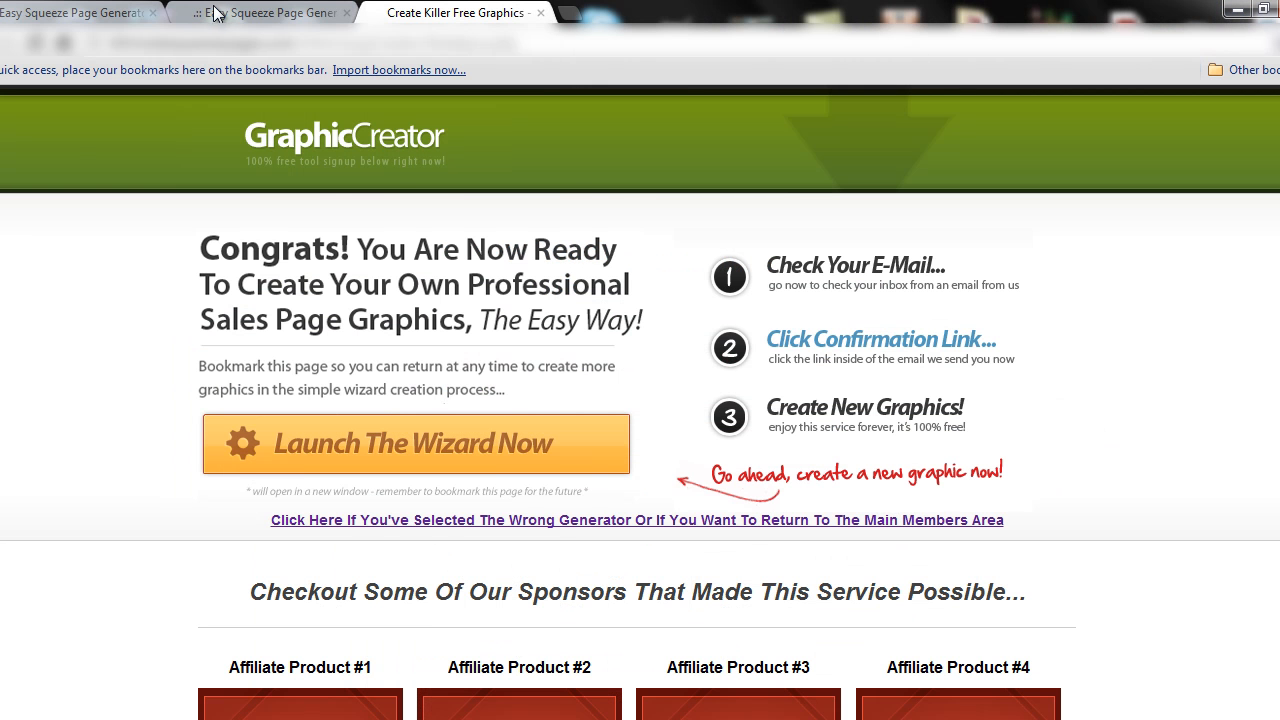
click(85, 13)
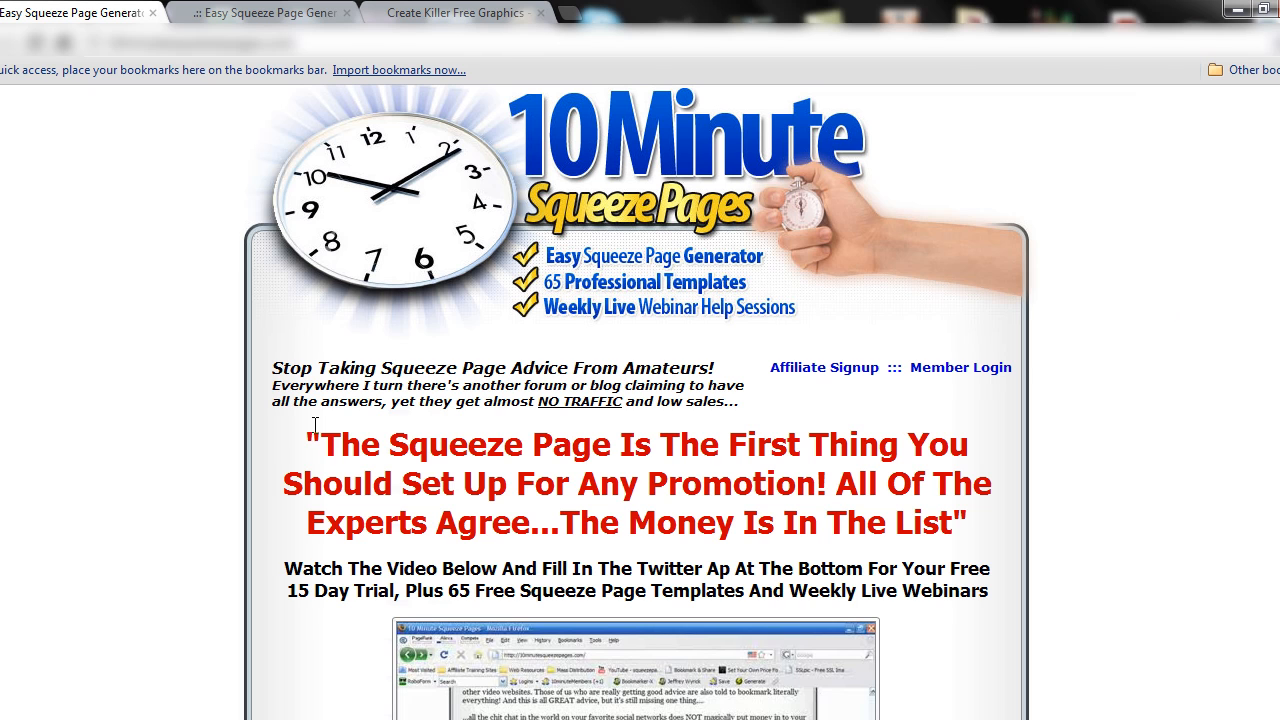
drag(307, 444, 988, 524)
key(ctrl+c)
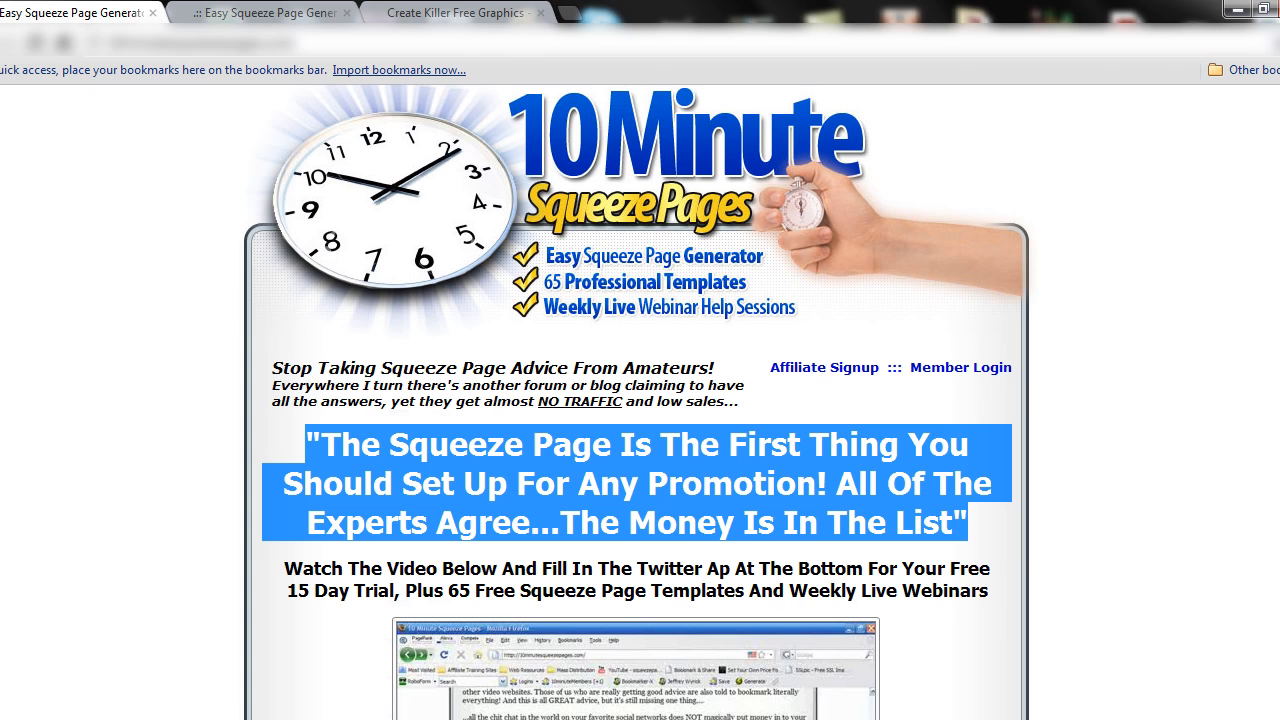
Step: Replace the wizard's main headline with the copied text, removing "For Any Promotion!" and the ellipsis before "The Money"
click(208, 719)
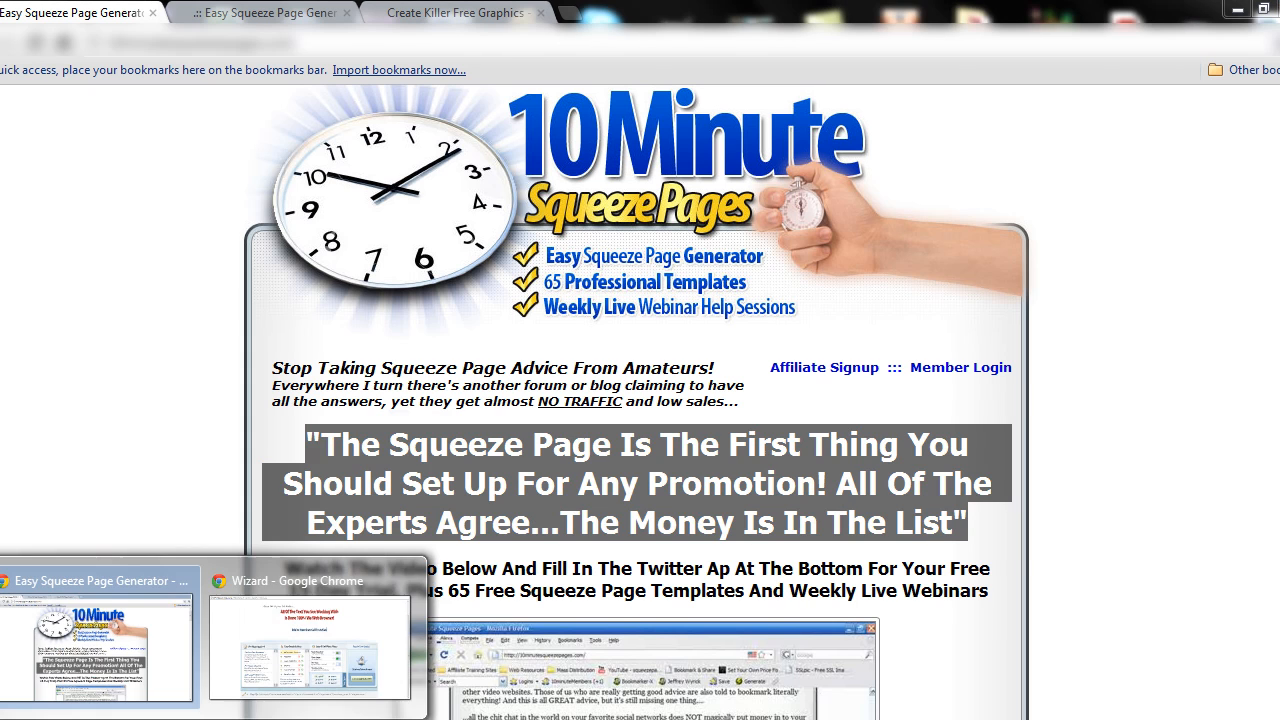
click(273, 627)
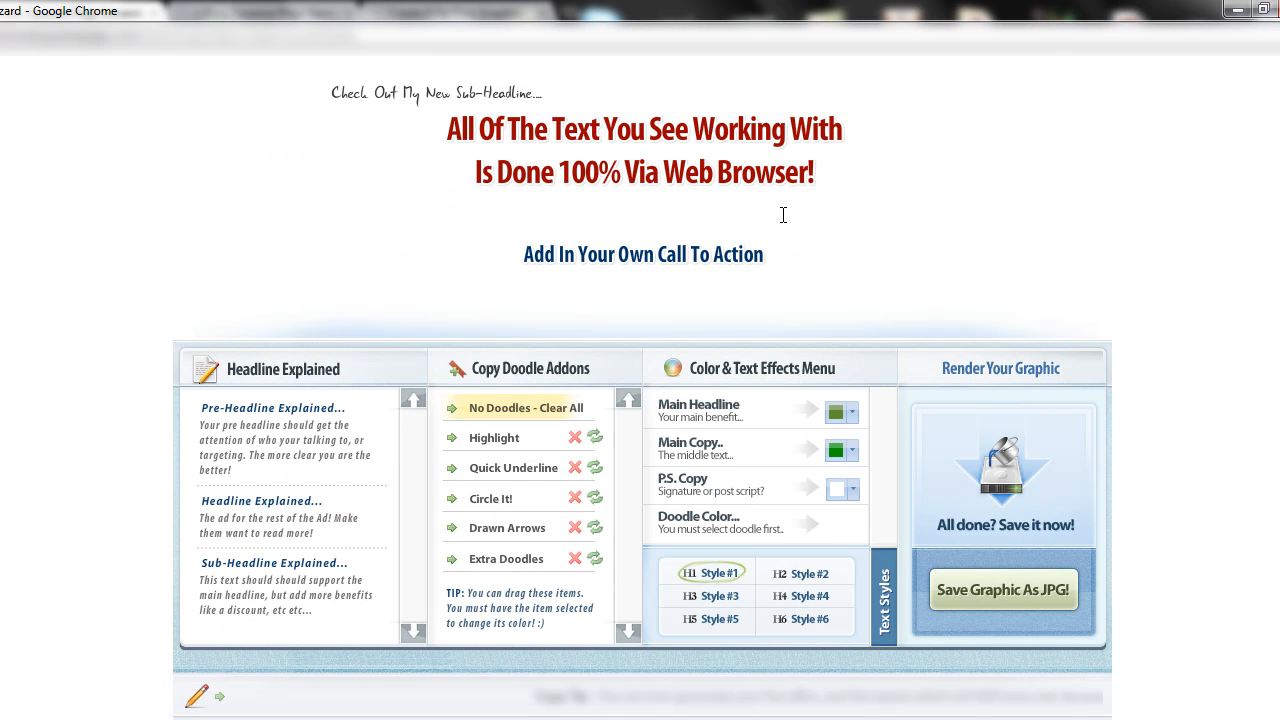
drag(842, 174, 443, 115)
key(ctrl+v)
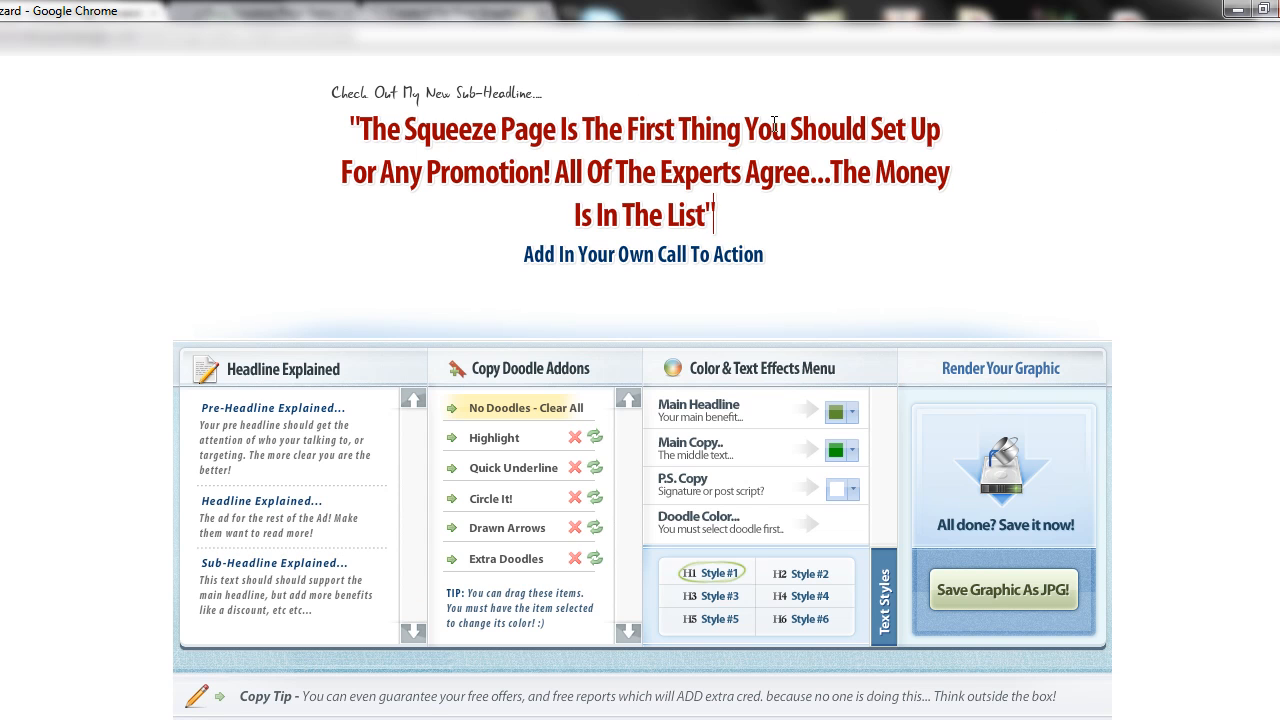
drag(341, 172, 564, 234)
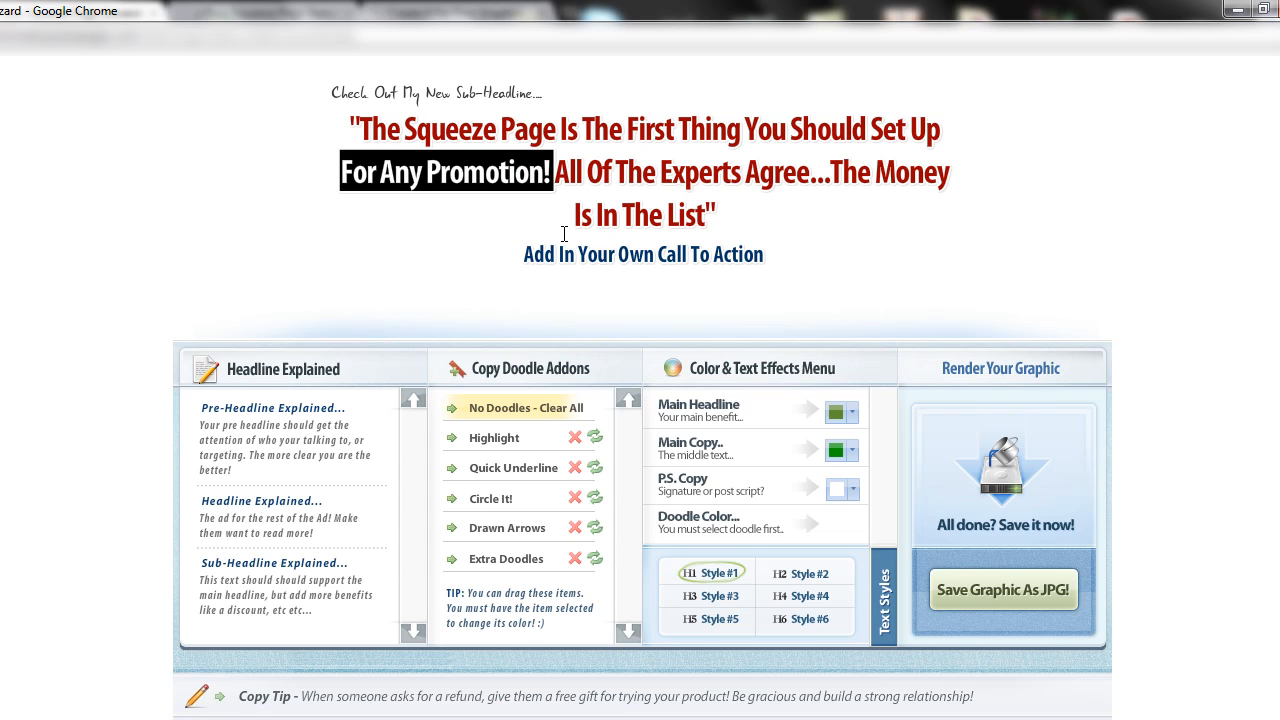
key(BackSpace)
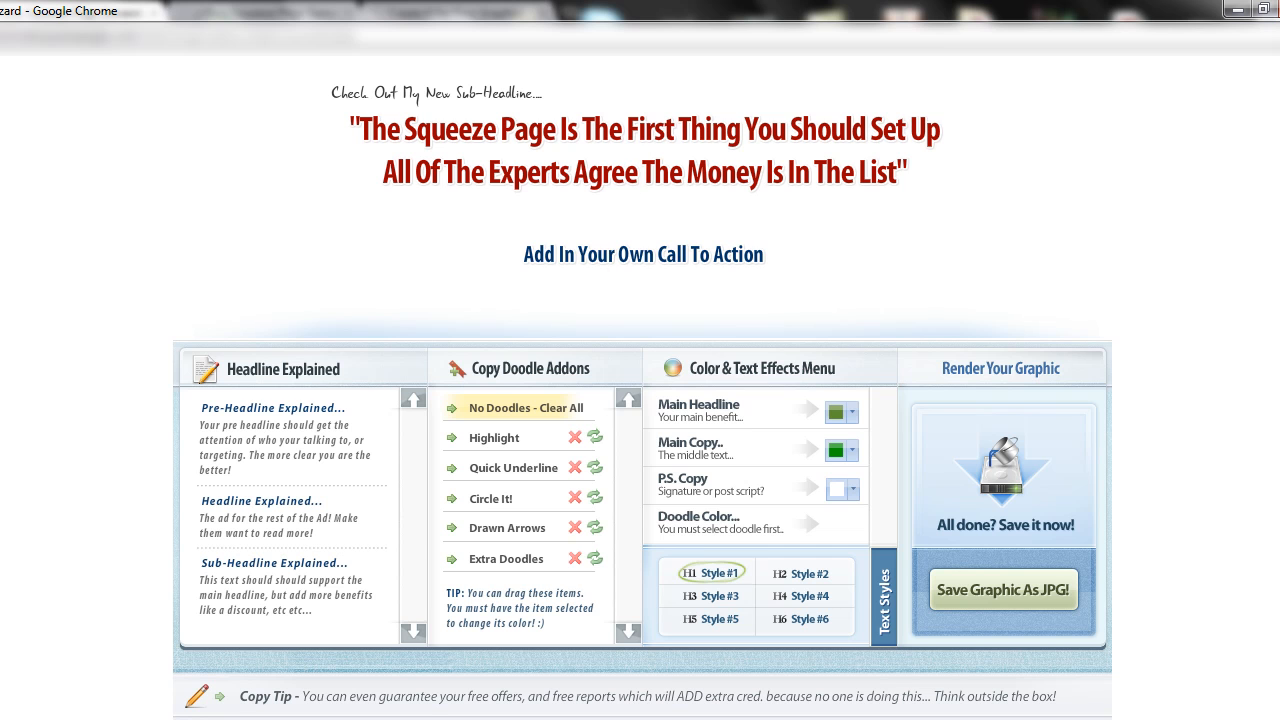
Step: Select the TextSnippets line in Notepad and set the wizard's call to action to "Watch The Video Below To Get Started On Your New Squeeze Page Today...."
key(alt+Tab)
drag(537, 54, 2, 52)
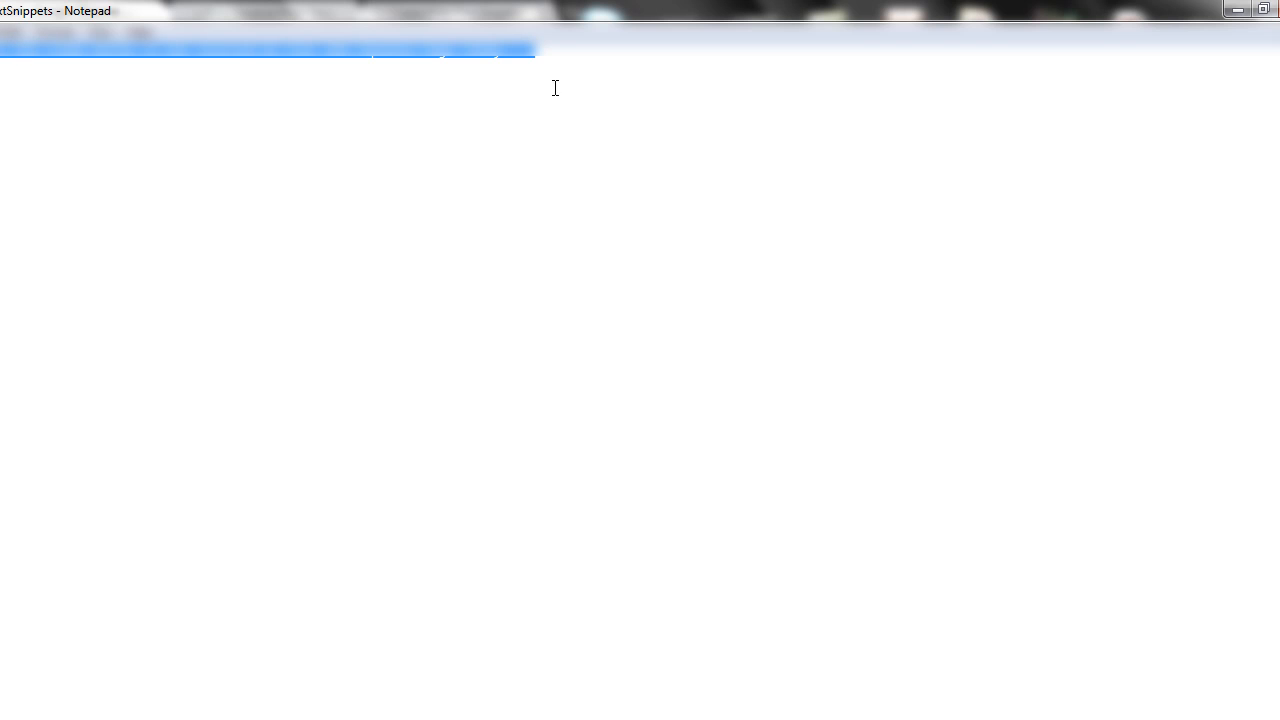
click(1237, 14)
drag(766, 256, 527, 254)
text(Watch The Video Below To Get Started On Your New Squeeze Page Today....)
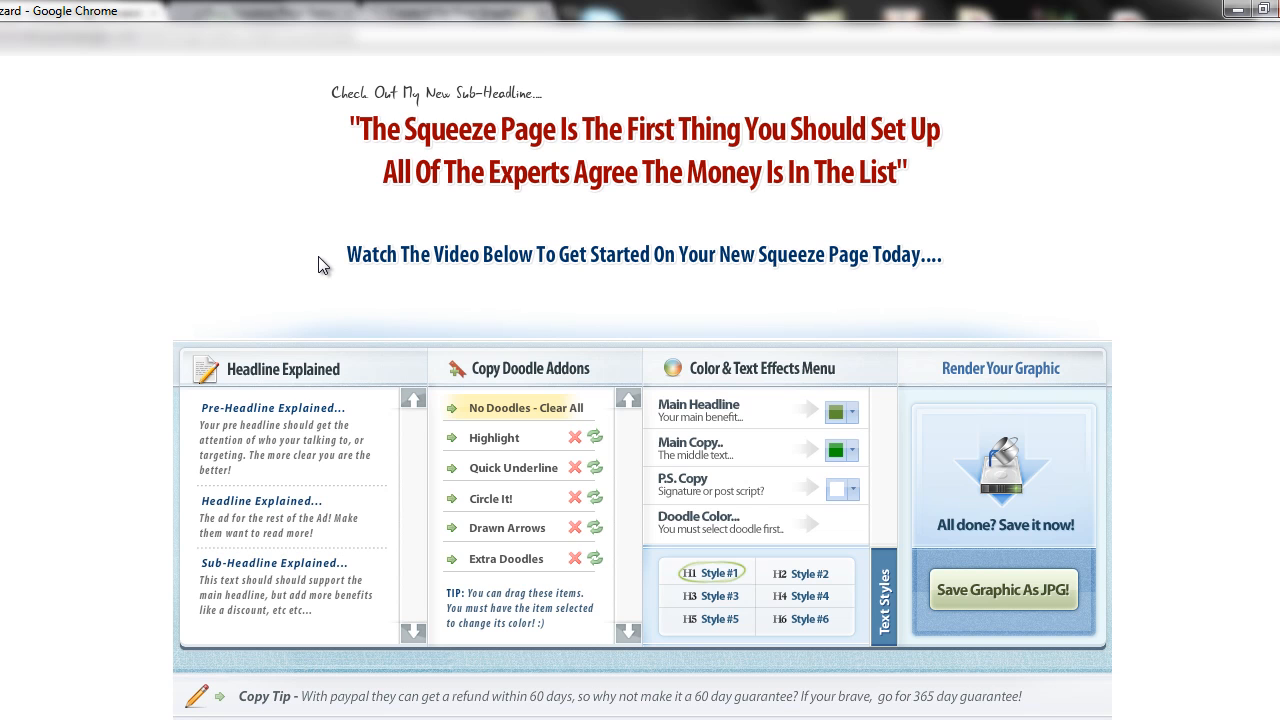
Step: Delete the handwritten pre-headline text above the main headline
drag(544, 95, 309, 90)
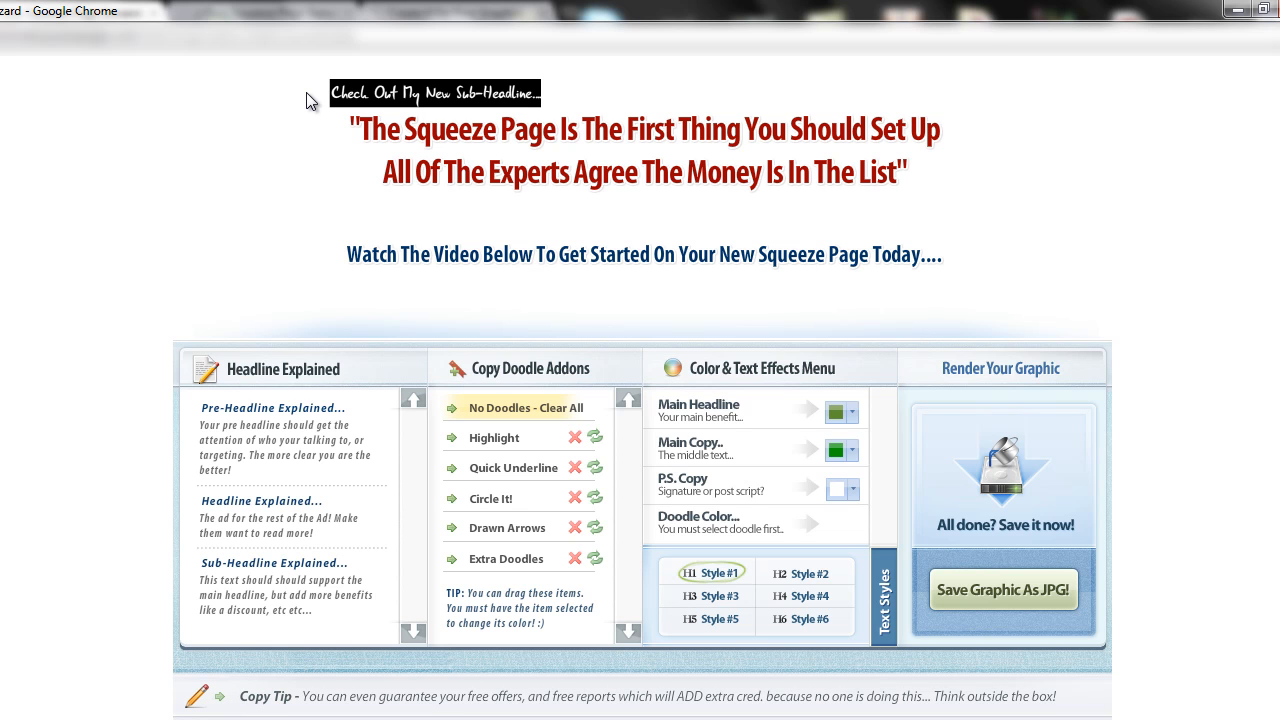
key(Delete)
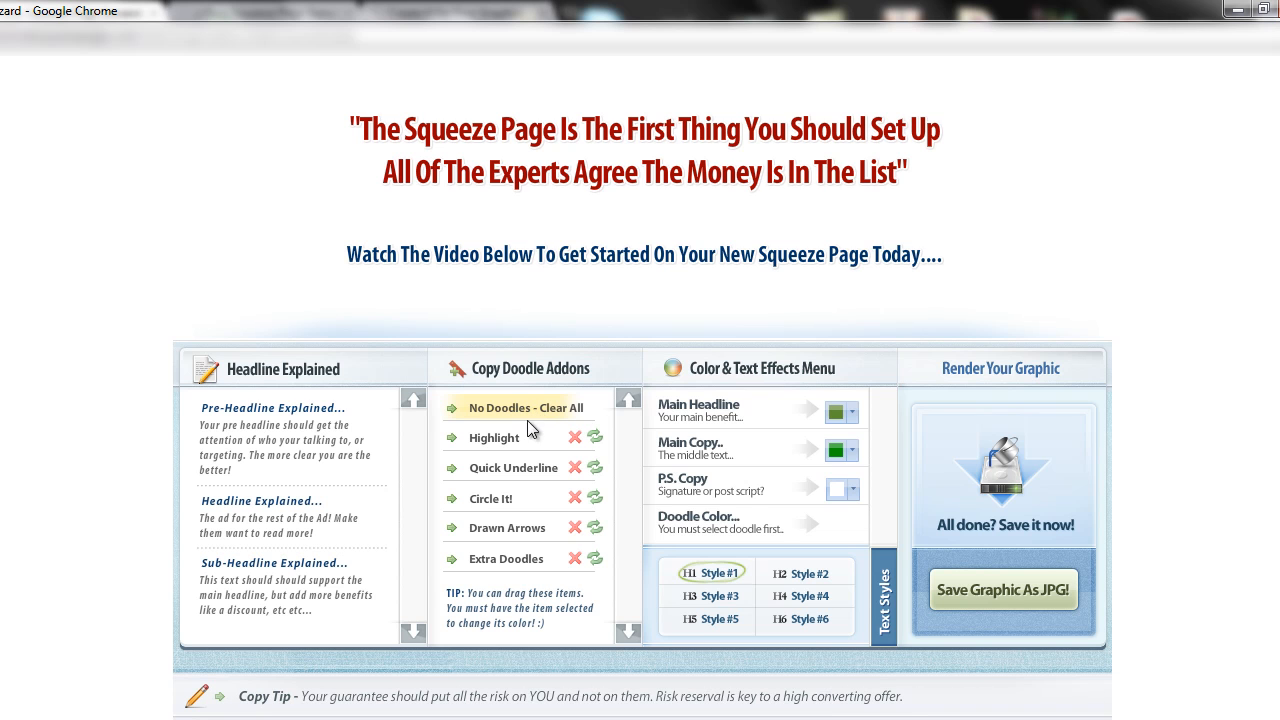
Step: Add a Highlight doodle behind the headline's second line and cycle its variants to the short highlight under "Experts Agree The"
click(506, 442)
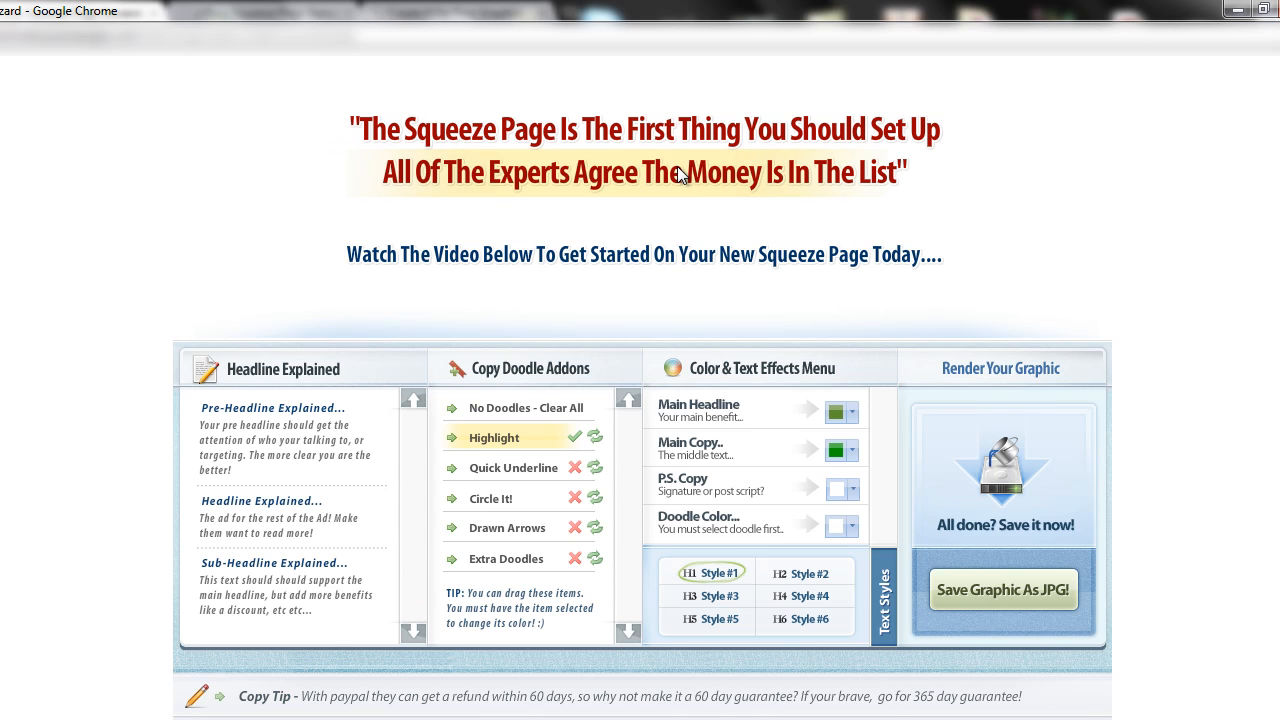
click(599, 440)
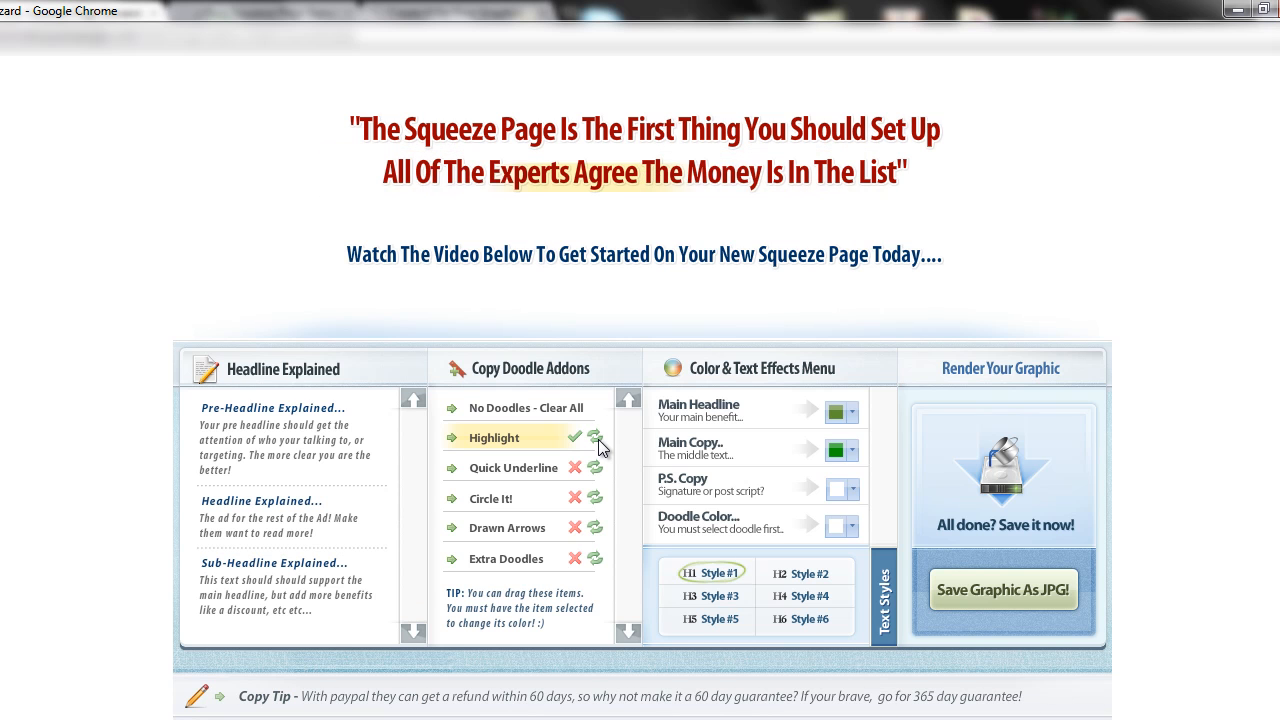
click(599, 441)
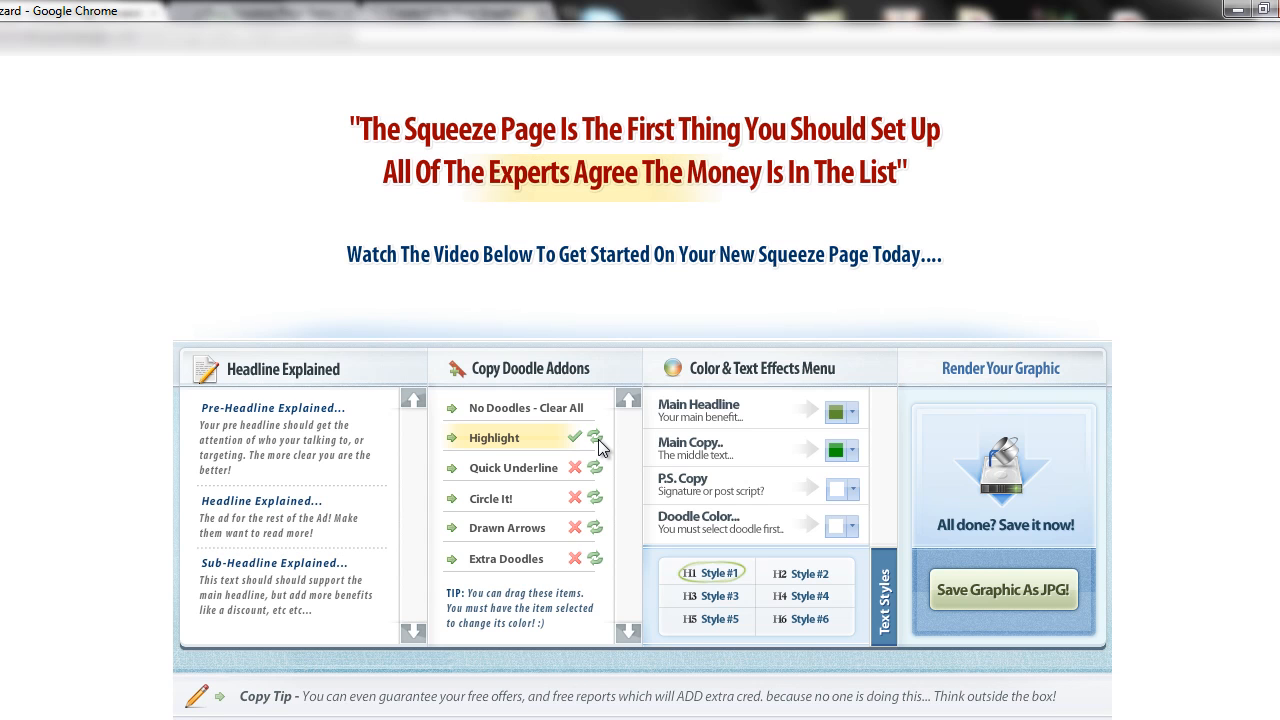
click(599, 441)
click(599, 441)
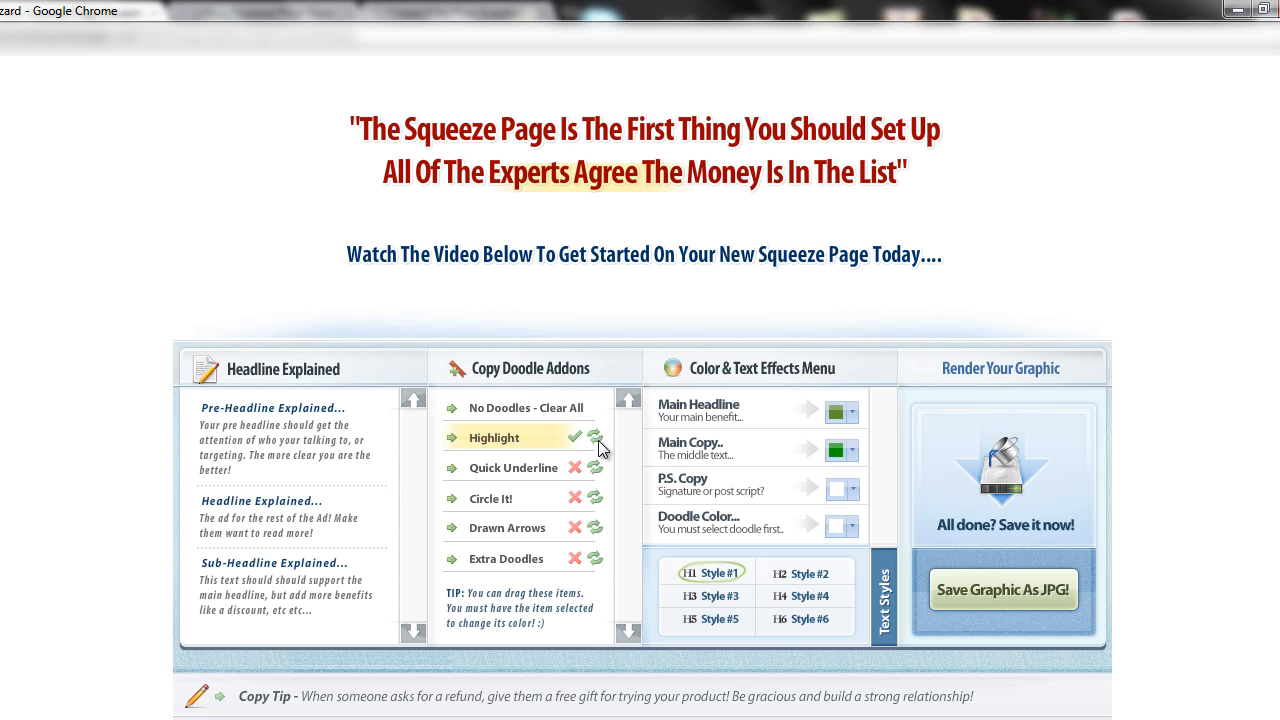
Step: Switch the Highlight doodle to its wider variant and move it behind "Watch The Video Below To Get Started On" in the call to action
click(599, 441)
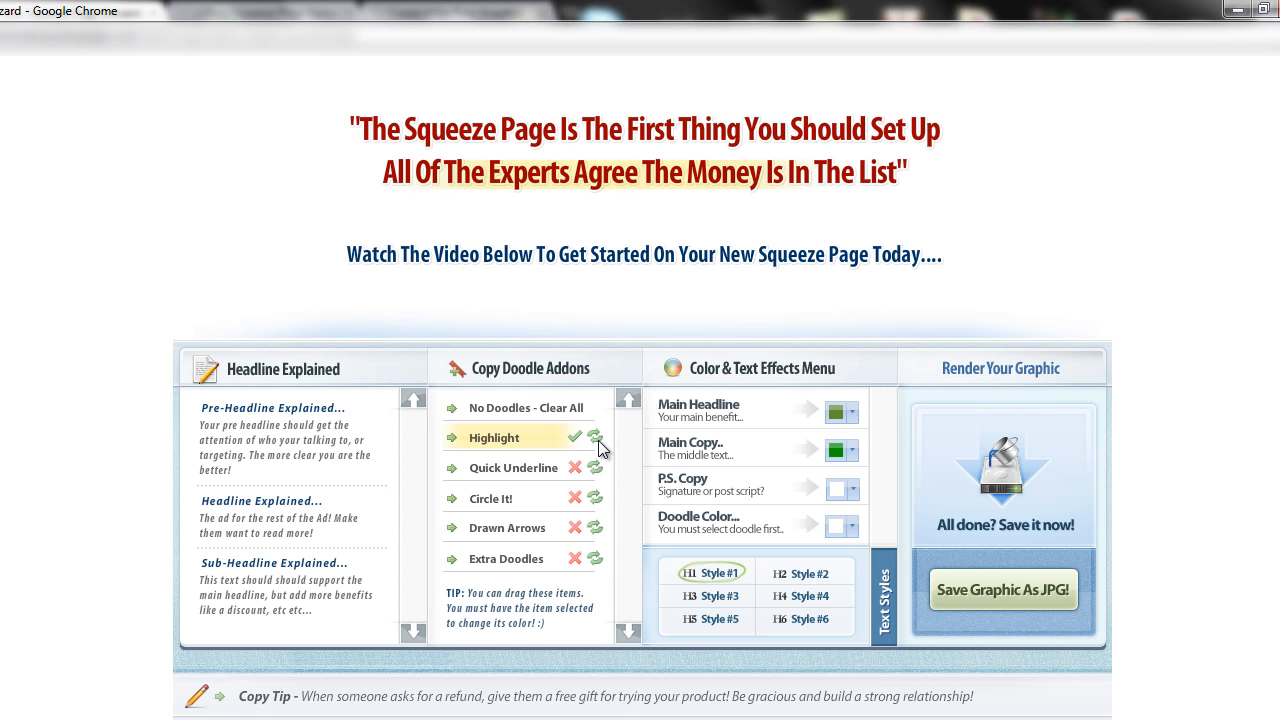
drag(675, 176, 577, 251)
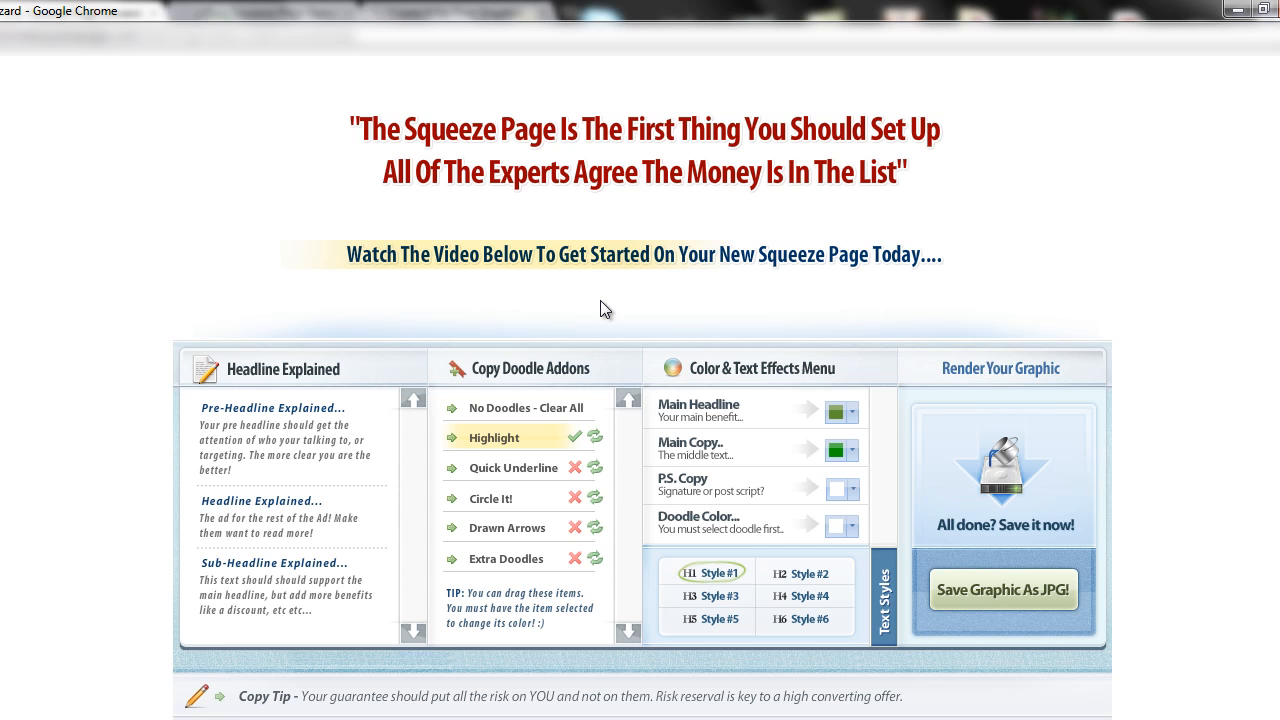
Step: Add a Quick Underline doodle just beneath "Your New Squeeze Page Today" and cycle its variants to the rough double-stroke black underline
click(518, 466)
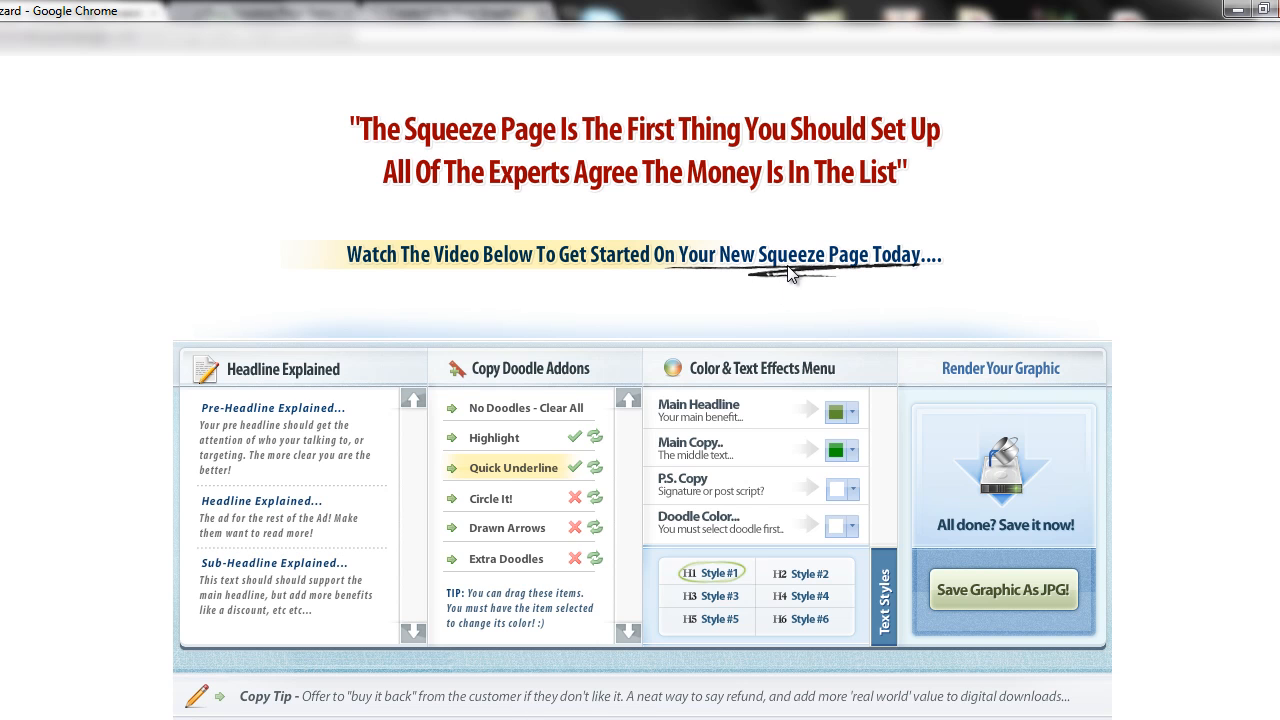
drag(788, 271, 787, 275)
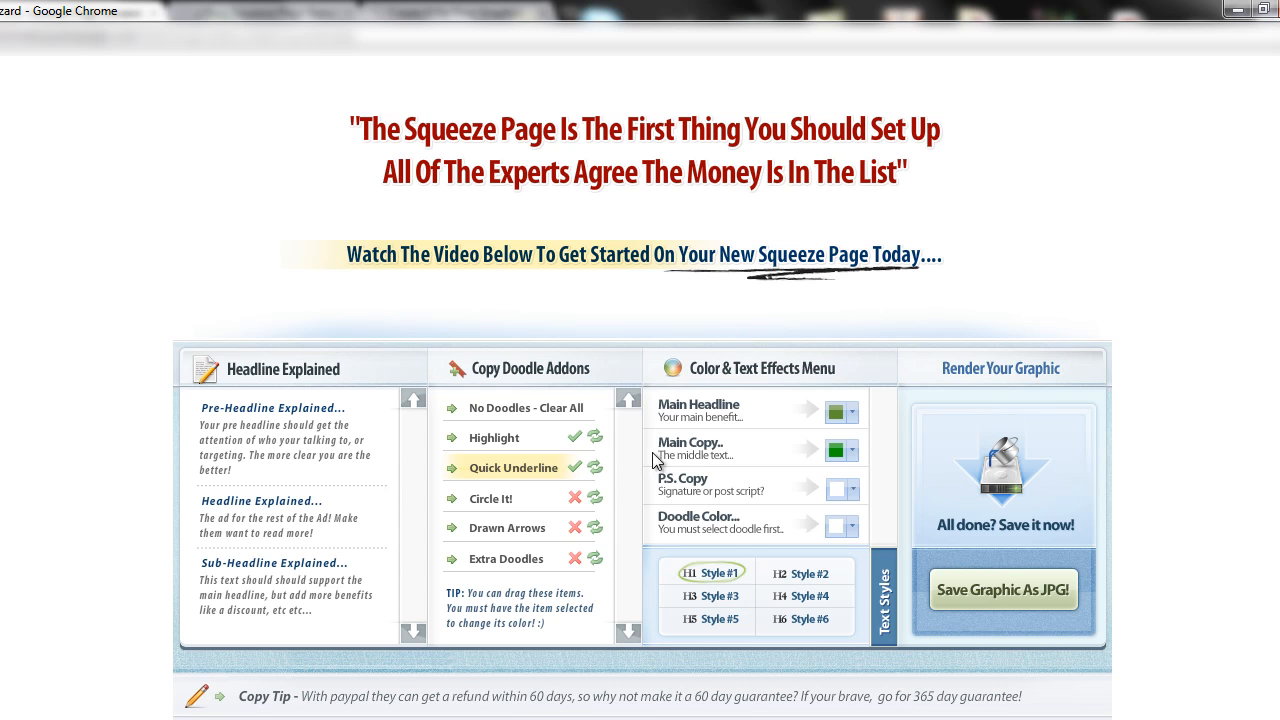
click(596, 468)
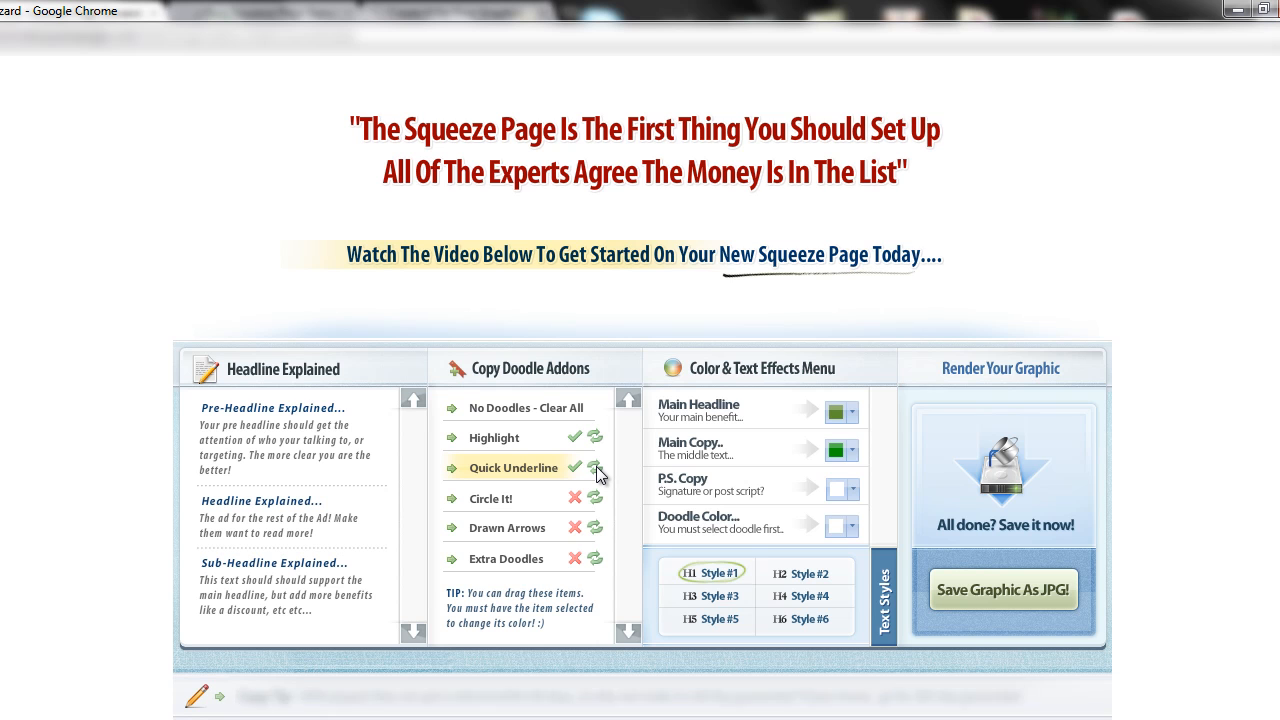
click(596, 468)
click(596, 468)
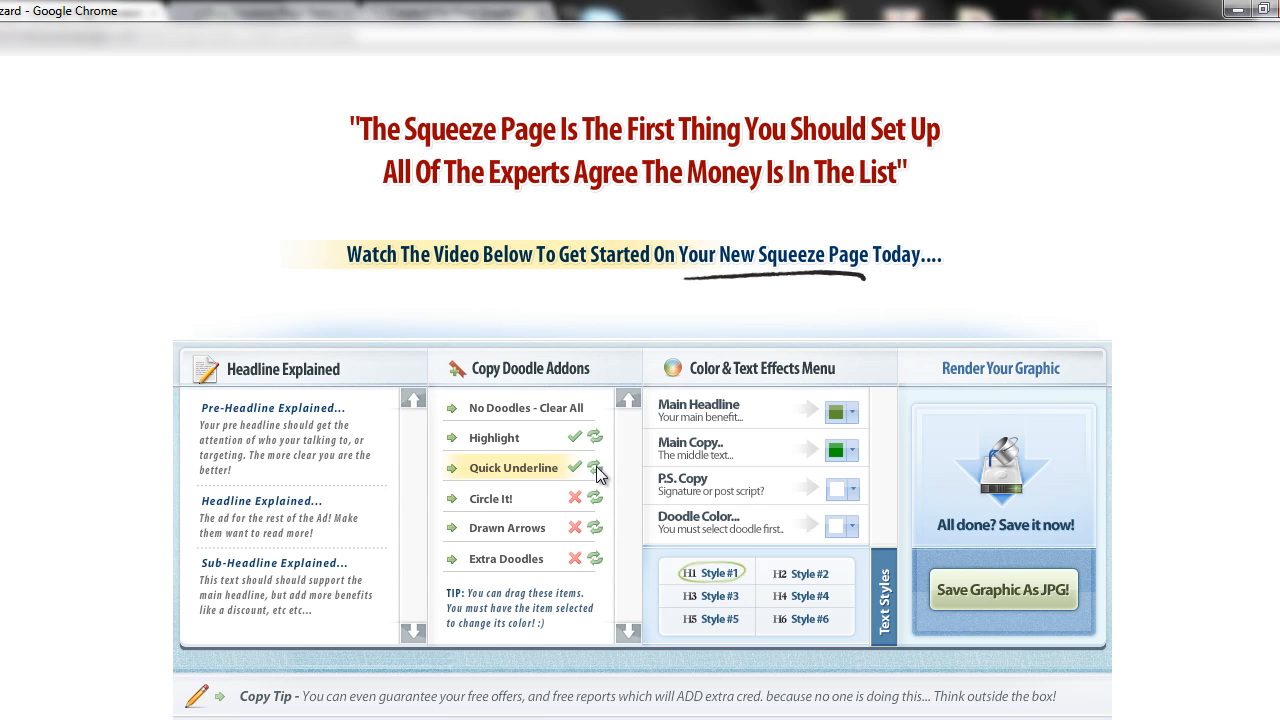
click(596, 468)
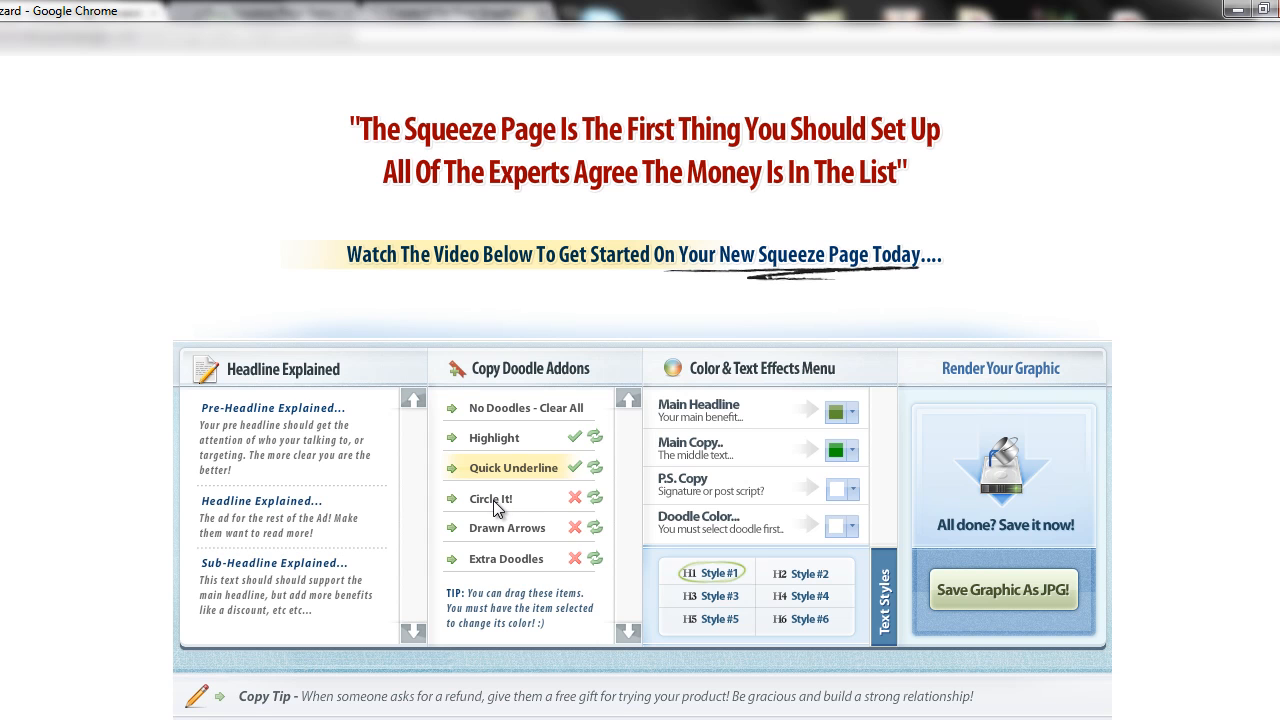
Step: Add a Circle It! doodle around "All Of The Experts Agree" in the headline and cycle its variants to the sketchy double-line ellipse
click(491, 502)
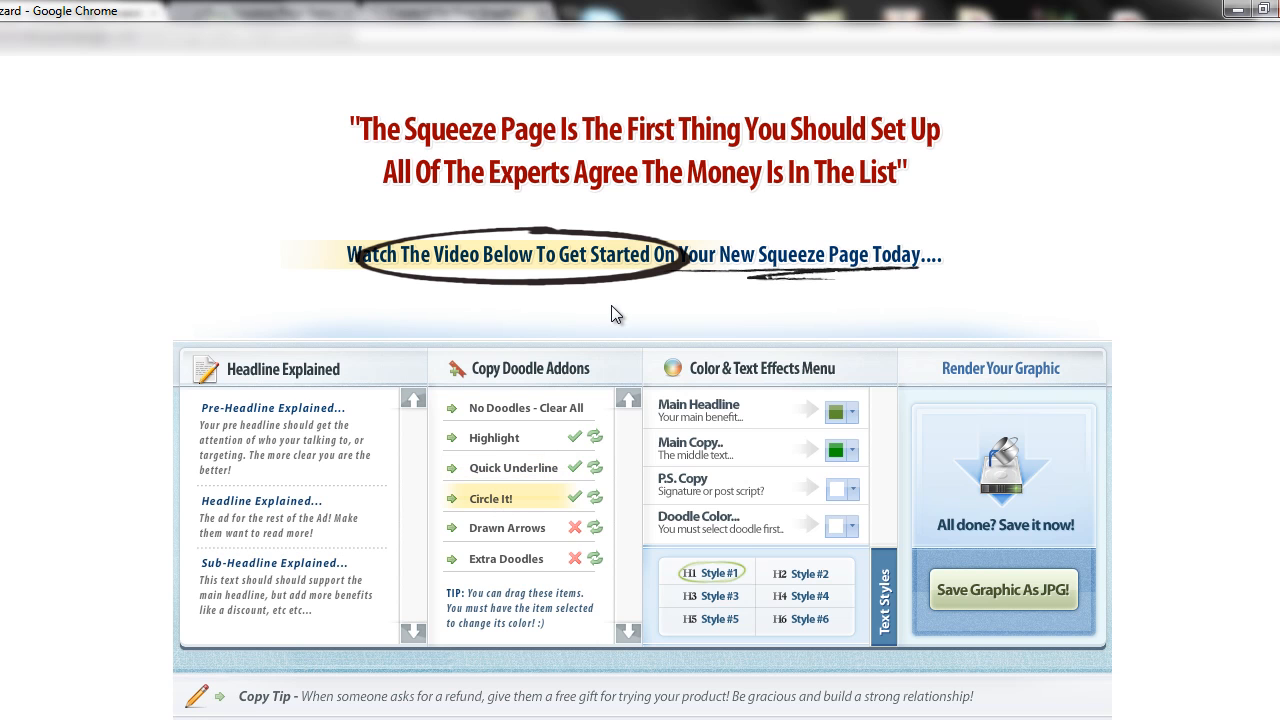
drag(584, 286, 575, 205)
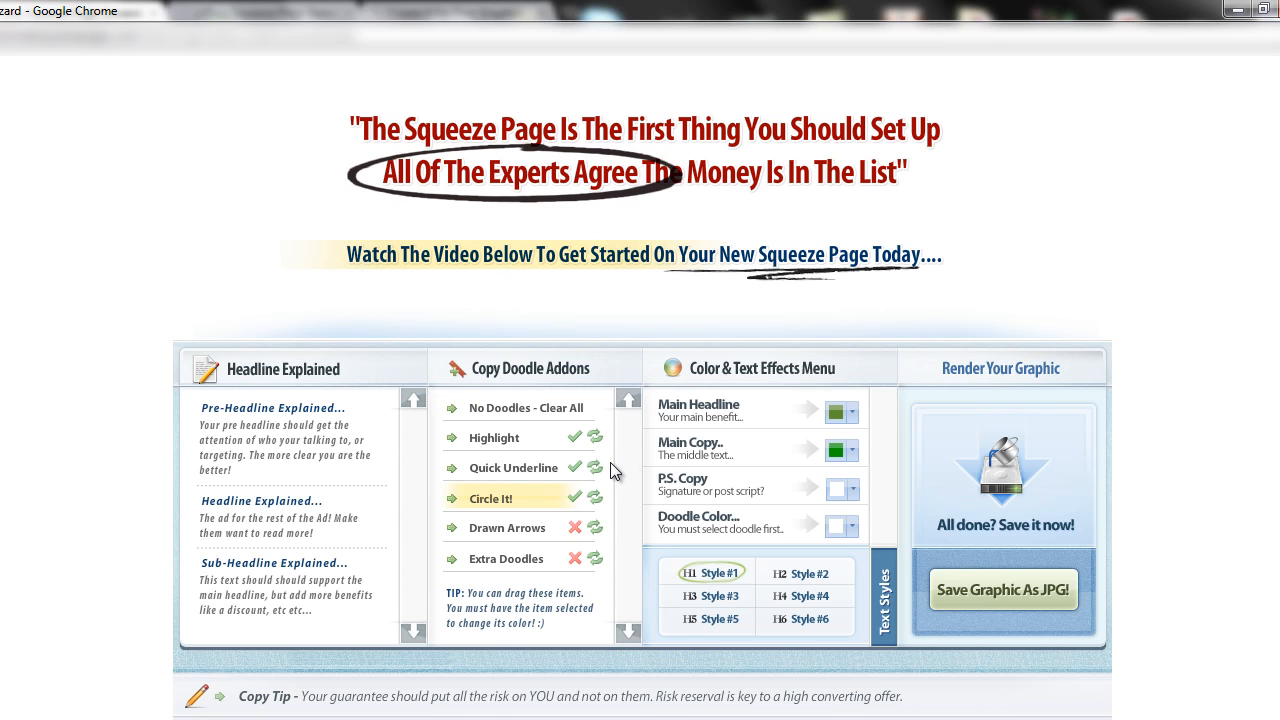
click(597, 499)
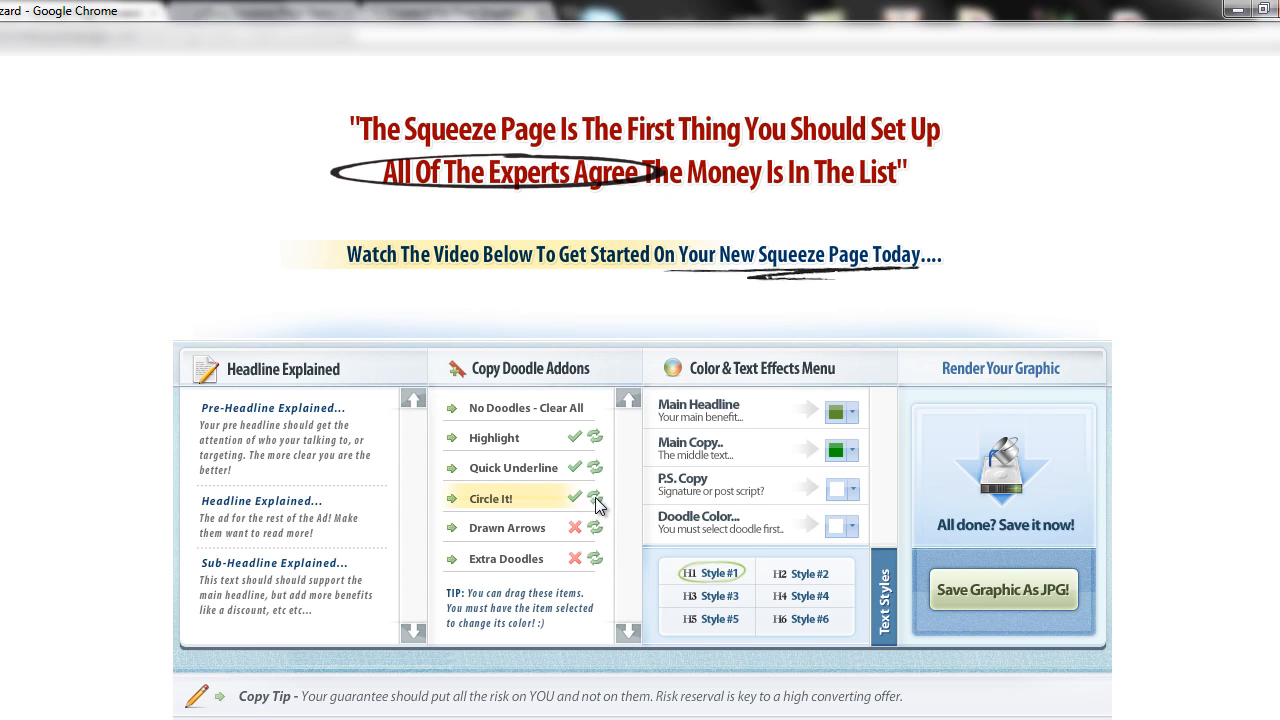
click(596, 499)
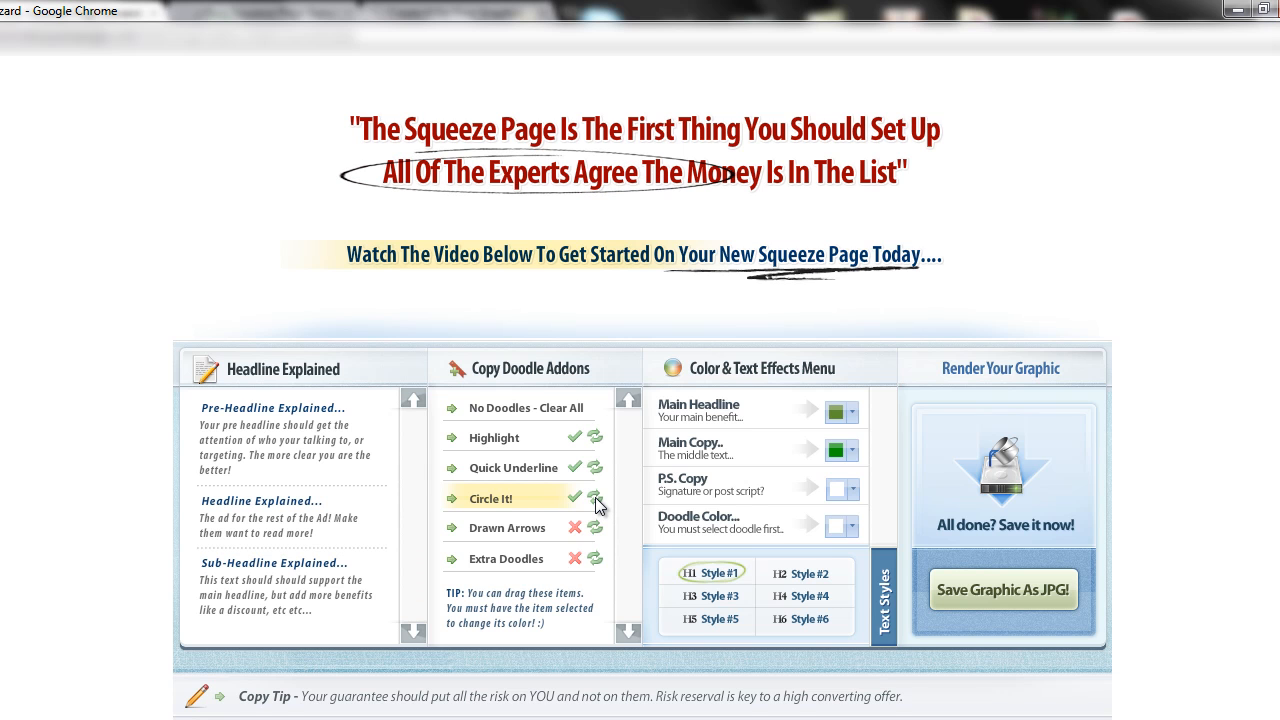
click(596, 499)
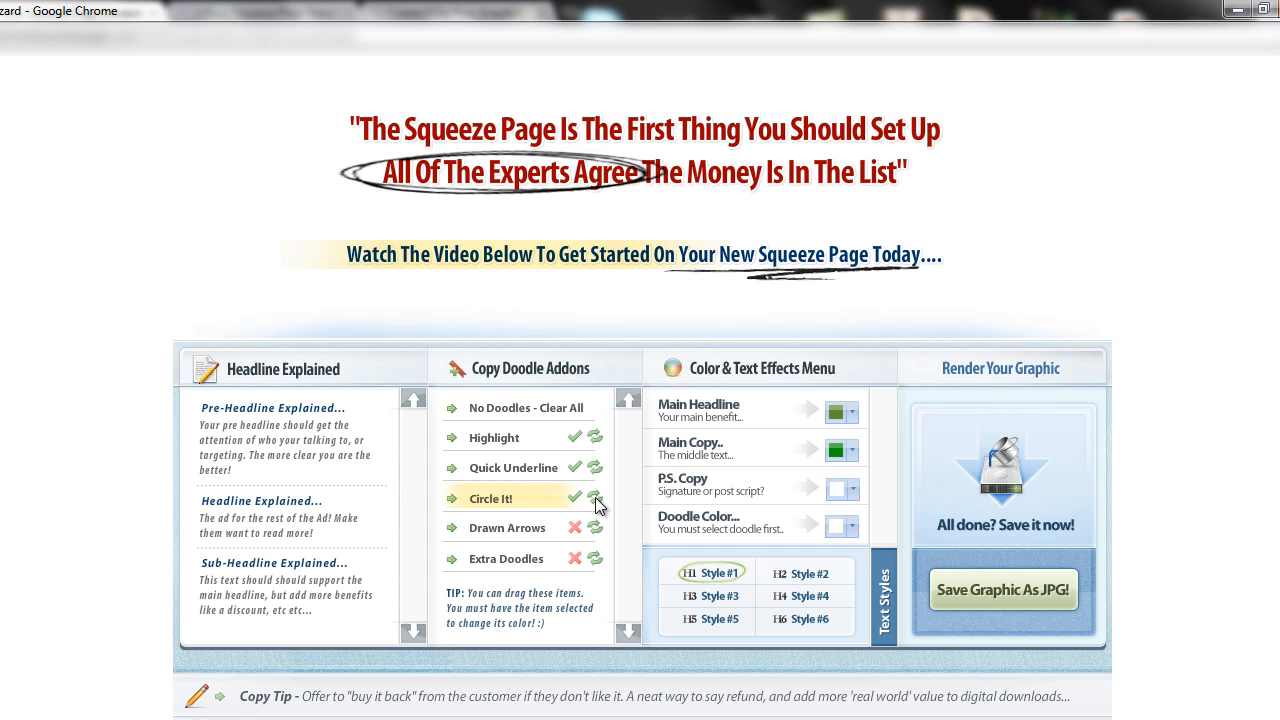
click(596, 499)
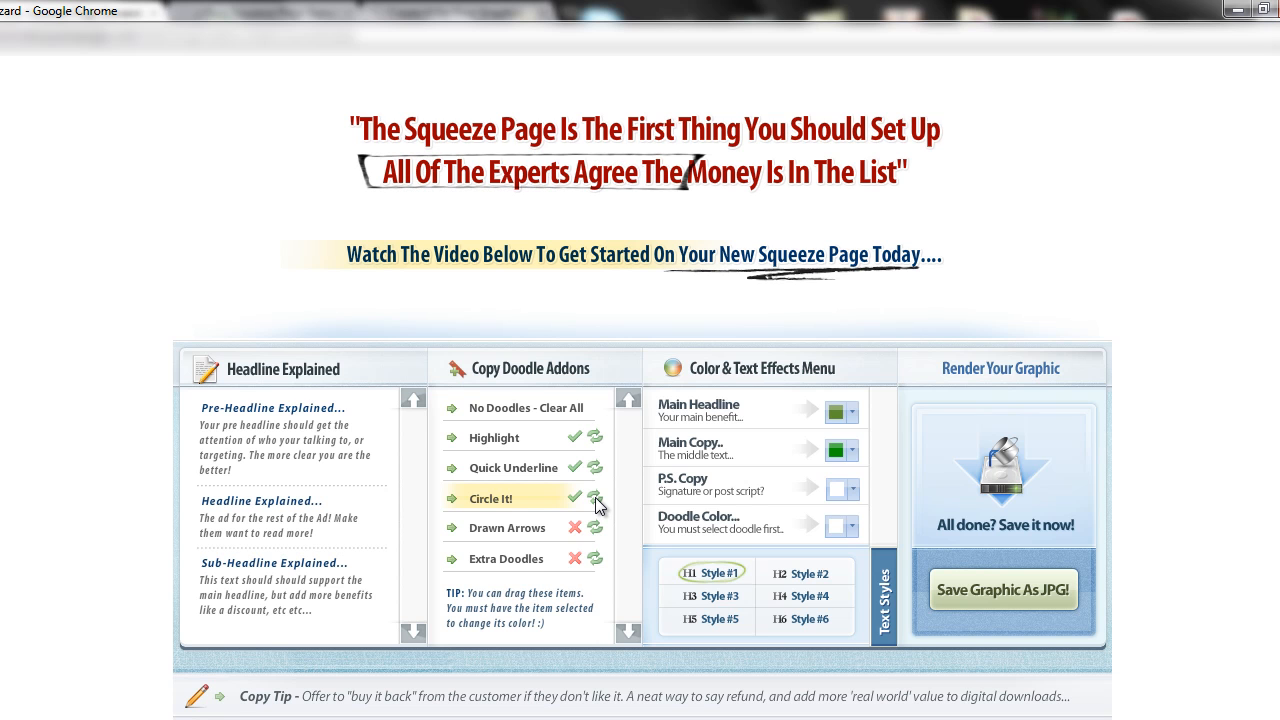
click(596, 499)
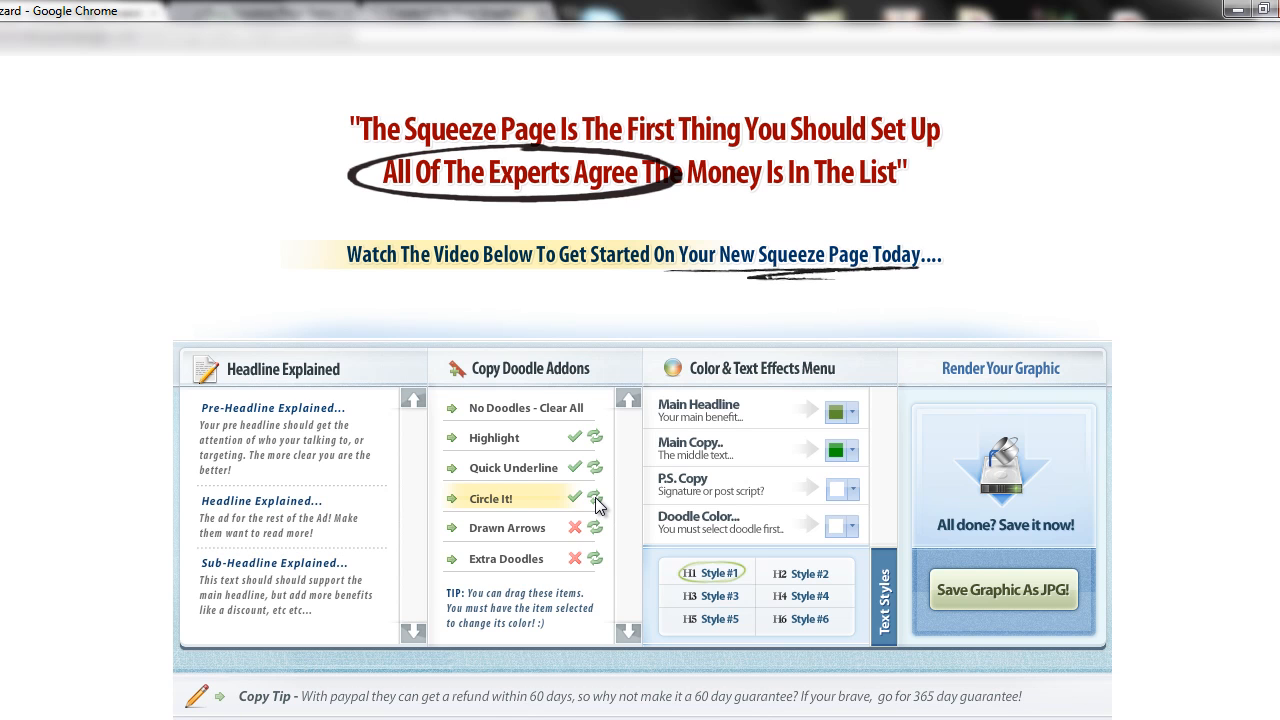
click(596, 499)
click(596, 499)
click(596, 499)
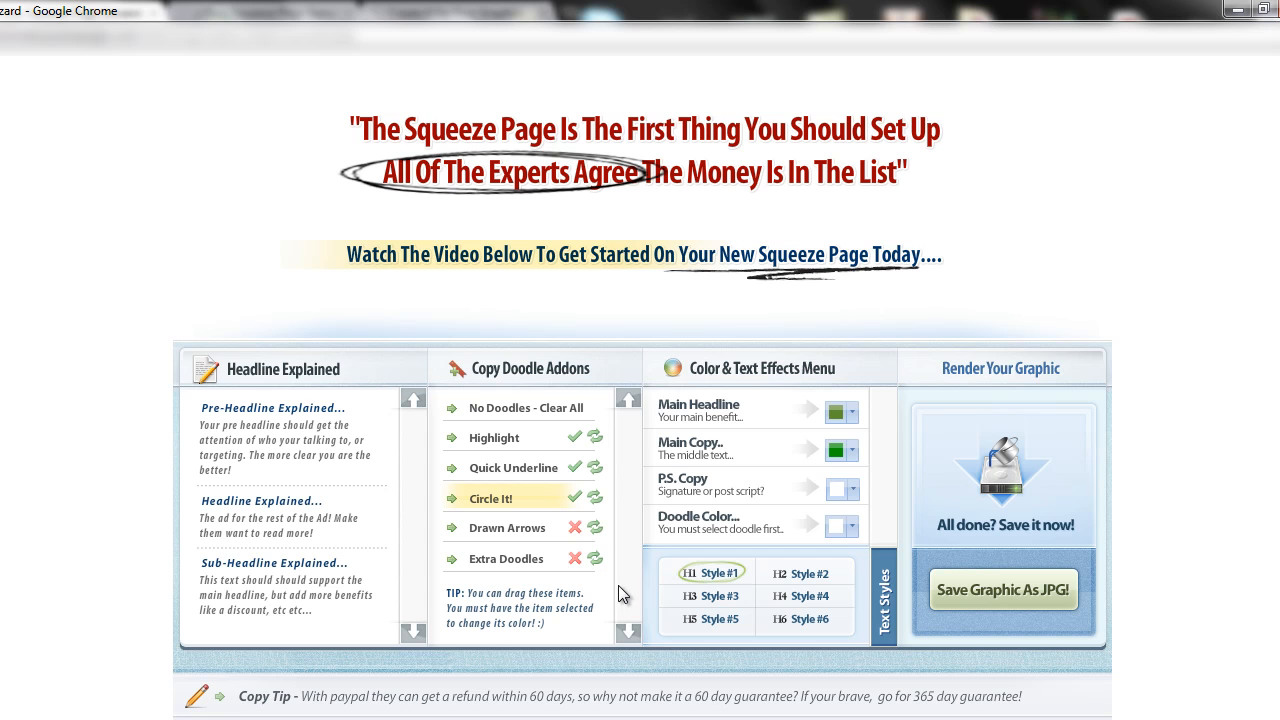
Step: Add a Drawn Arrows doodle curving from the circled text to "Money" and cycle its variants to the thin arrow
click(499, 529)
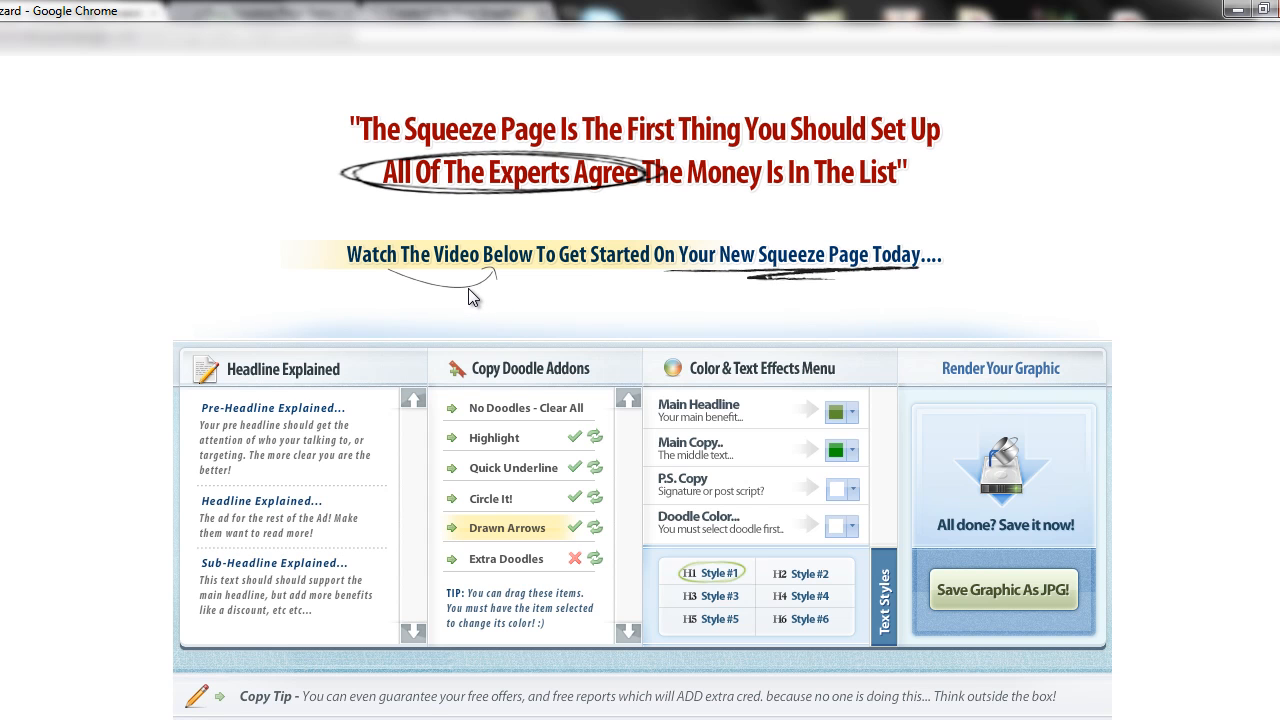
mouse_move(470, 284)
mouse_down()
mouse_move(738, 220)
mouse_move(687, 212)
mouse_up()
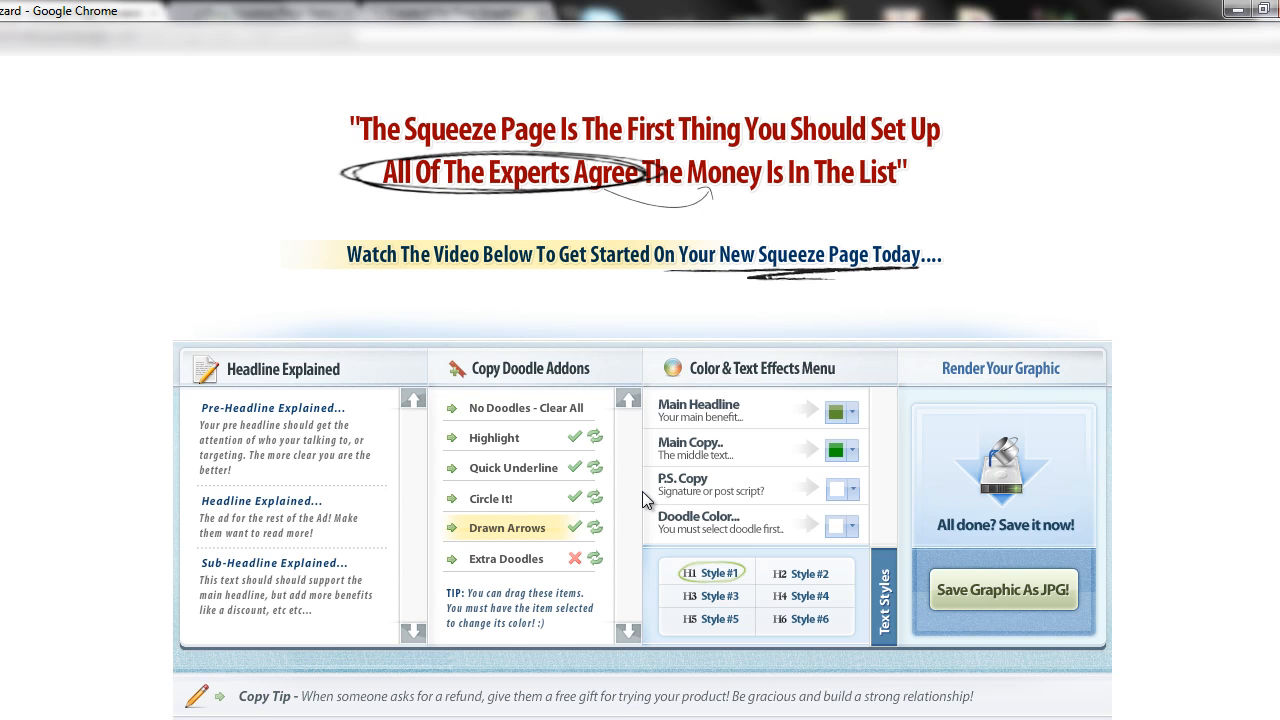
click(599, 531)
click(598, 534)
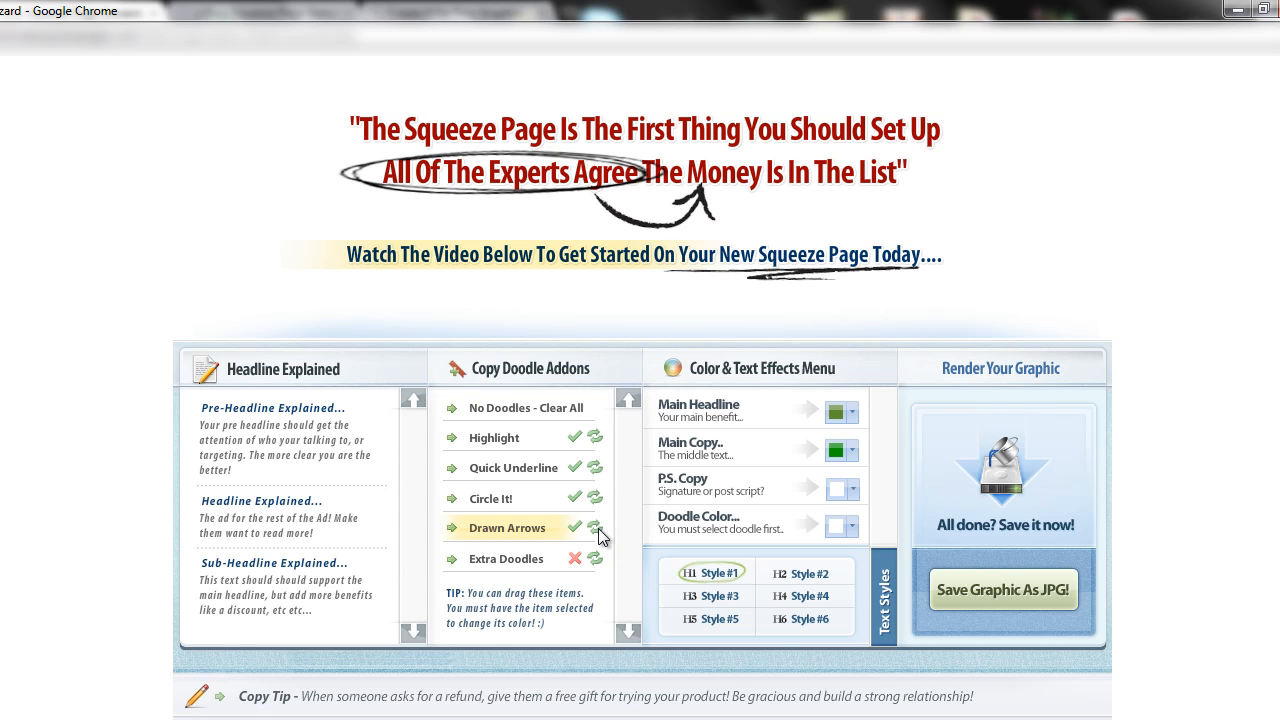
click(598, 534)
click(598, 534)
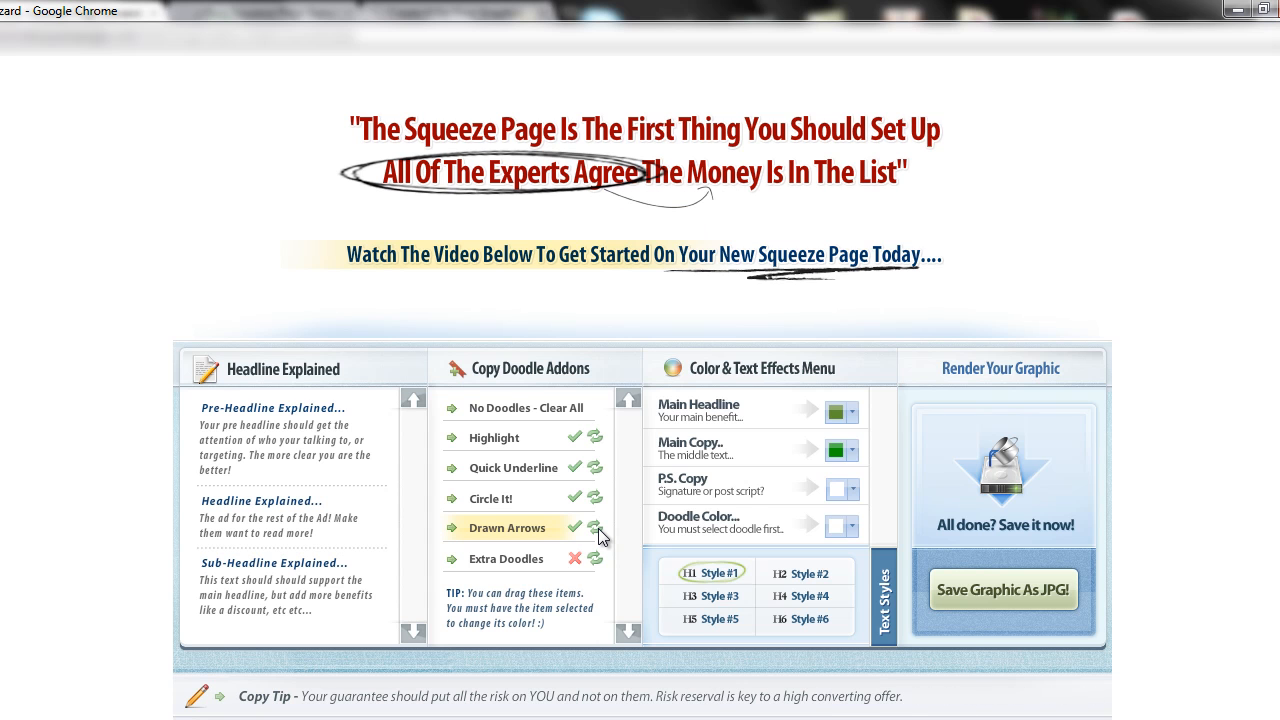
click(598, 534)
click(598, 534)
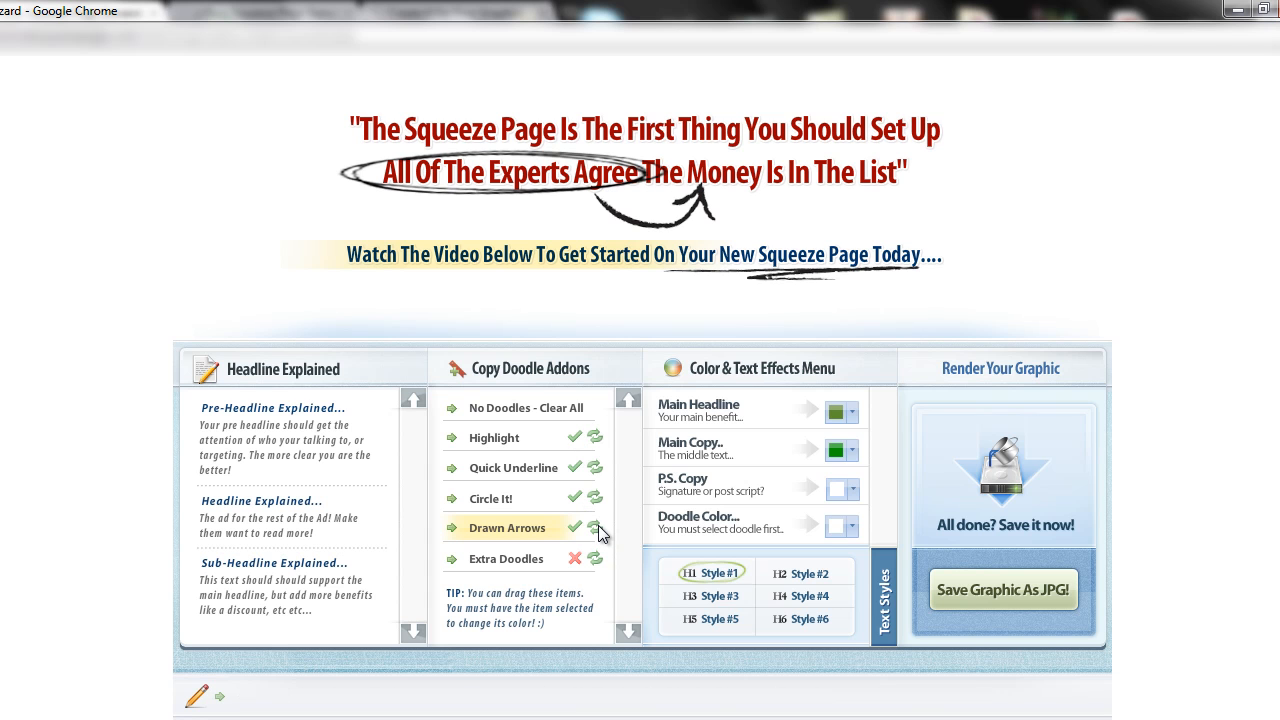
click(598, 534)
click(598, 534)
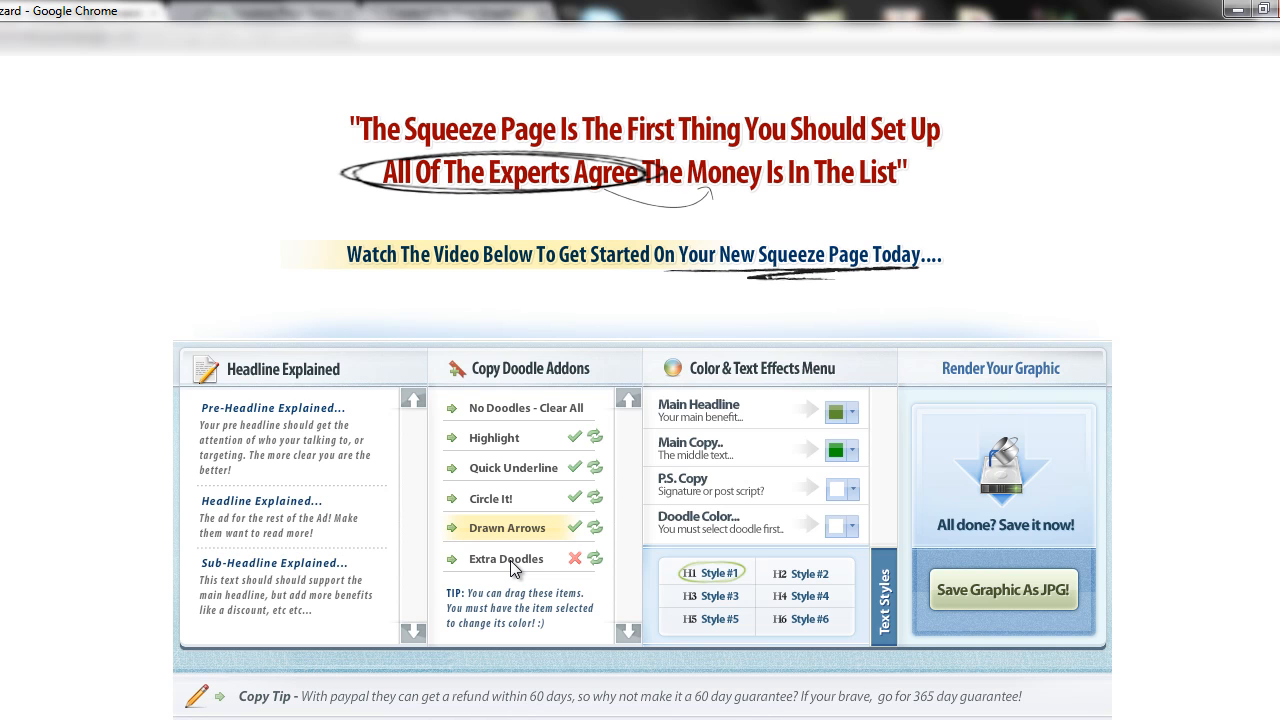
Step: Add an Extra Doodles item, cycle its variants to the "$$$" doodle, and place it directly after the headline's second line
click(510, 562)
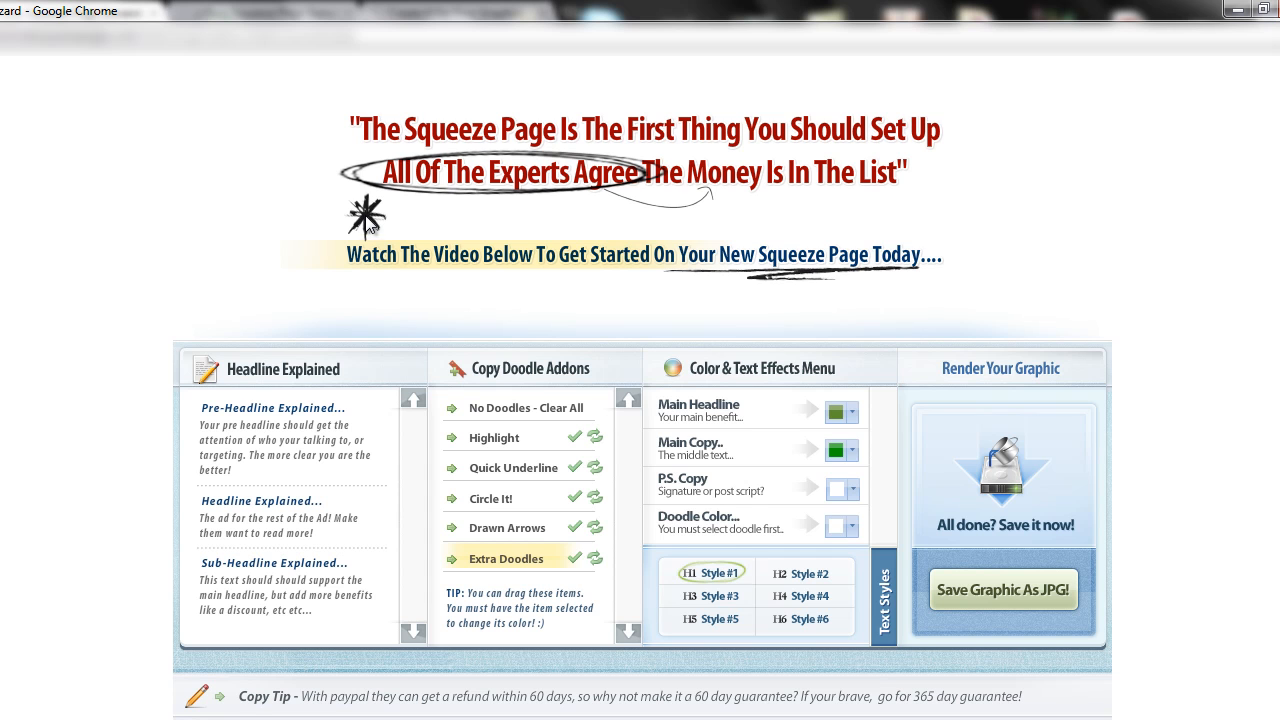
mouse_move(370, 226)
mouse_down()
mouse_move(795, 260)
mouse_move(913, 214)
mouse_move(932, 178)
mouse_up()
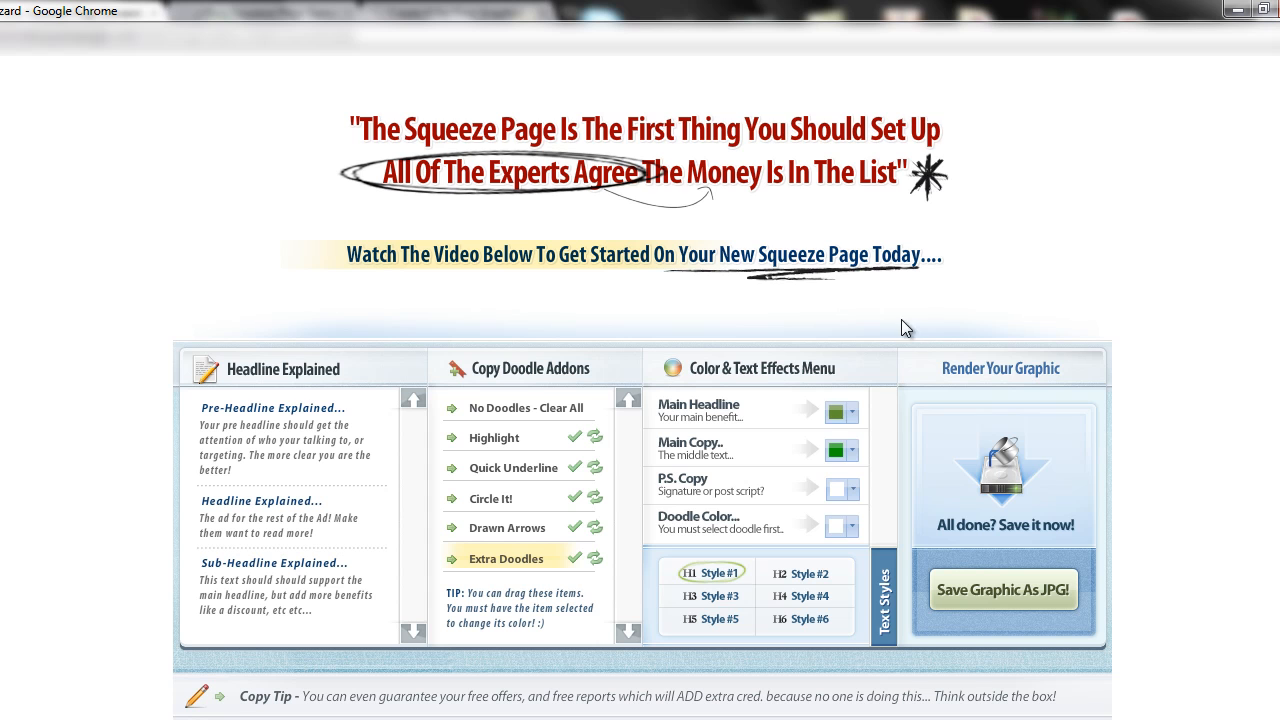
click(597, 559)
click(601, 558)
click(601, 558)
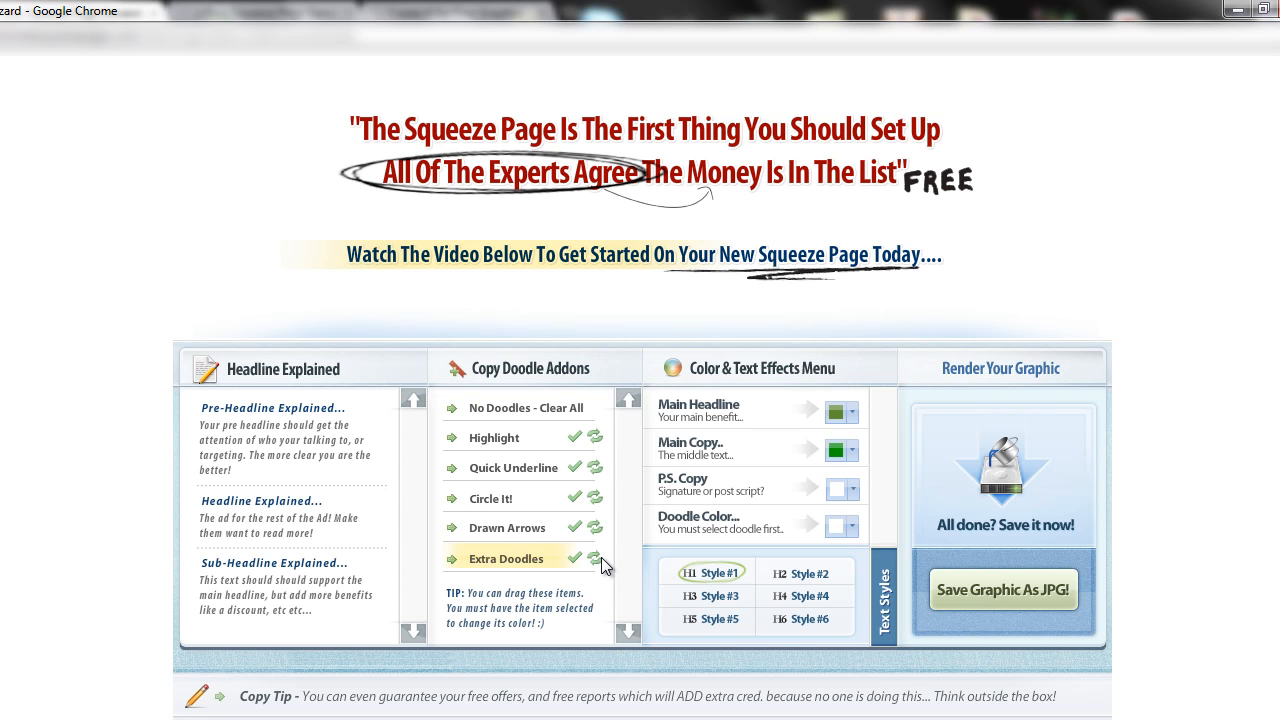
click(601, 558)
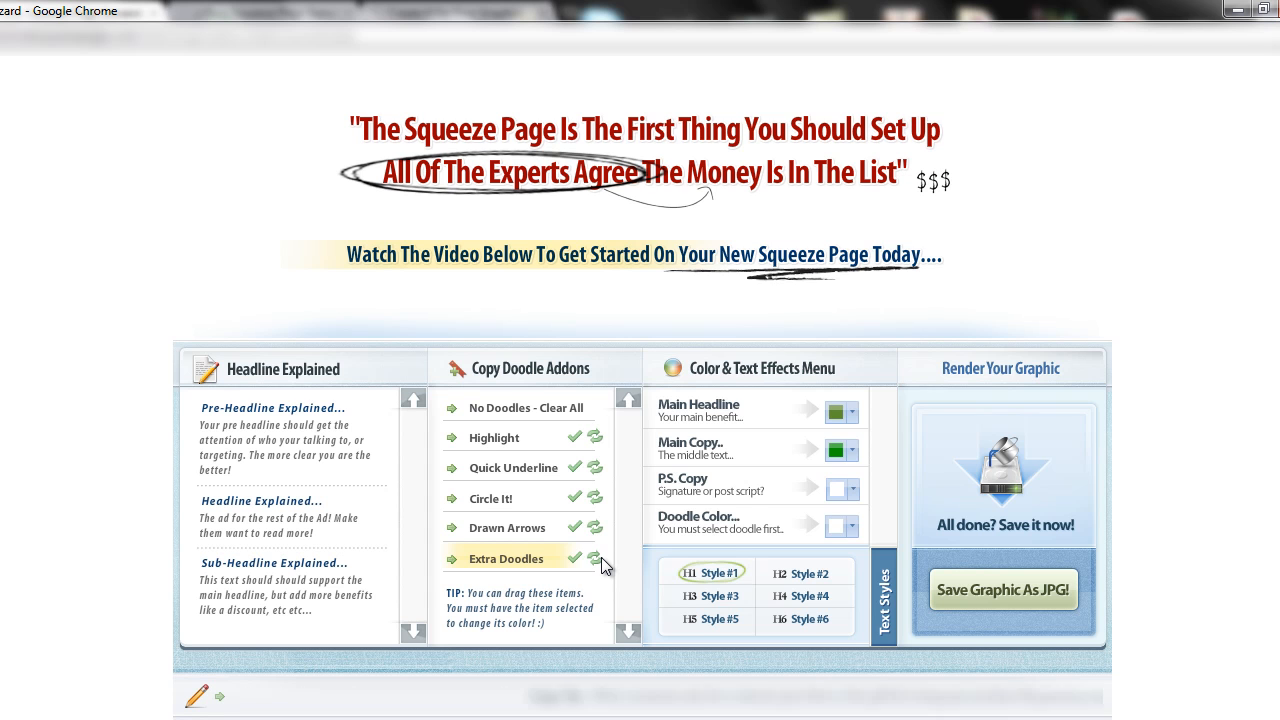
click(601, 560)
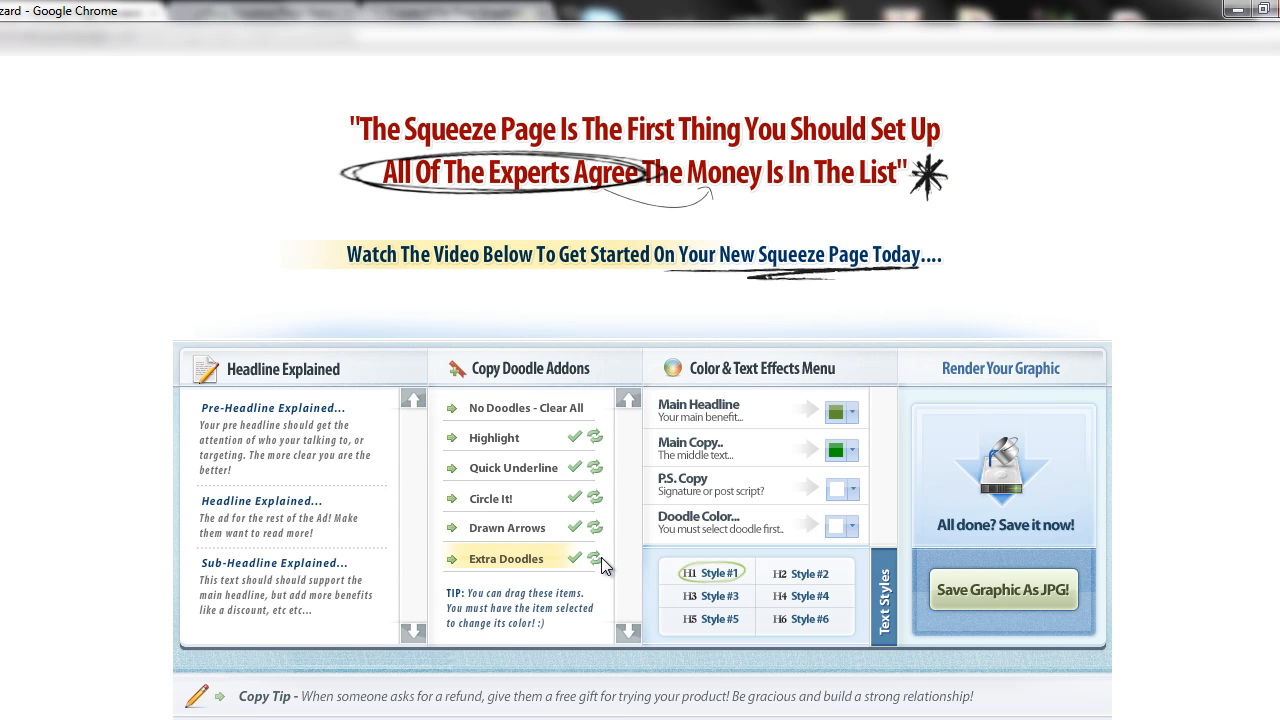
click(597, 558)
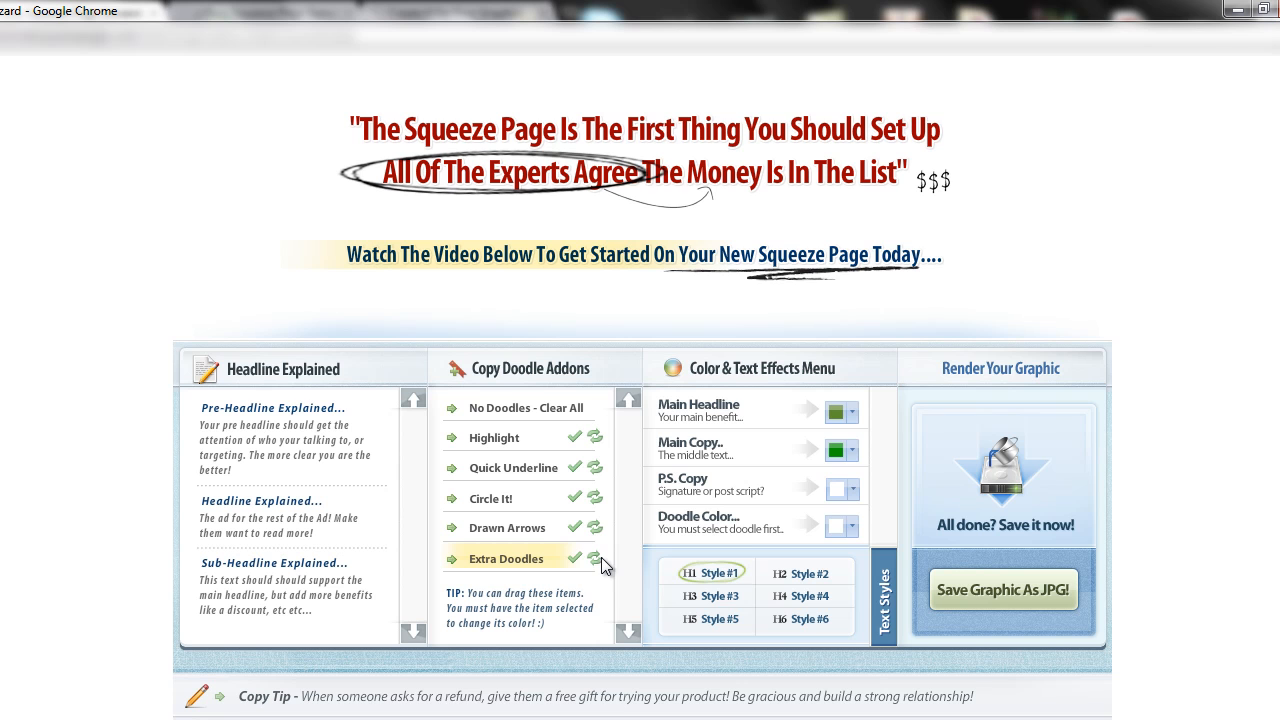
mouse_move(932, 187)
mouse_down()
mouse_move(927, 172)
mouse_move(925, 185)
mouse_up()
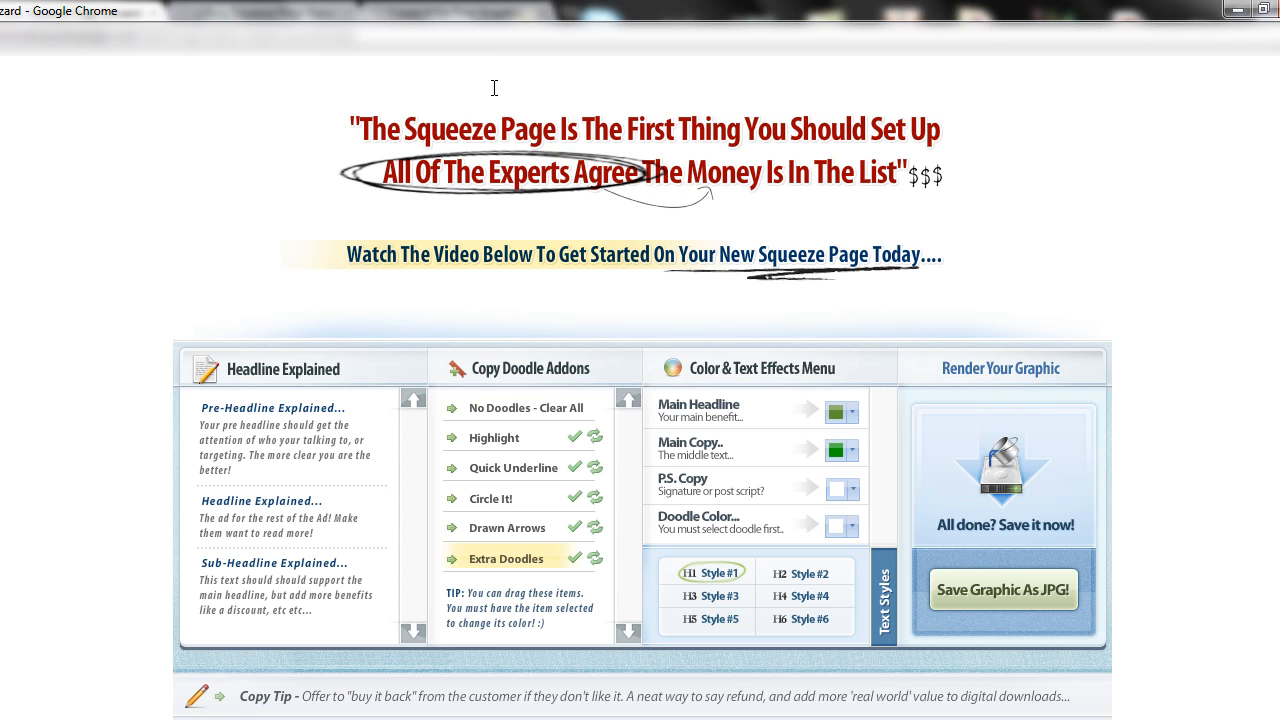
Step: Enter "The Main Headline Goes Up Here" as the handwritten pre-headline text above the red headline
text(The )
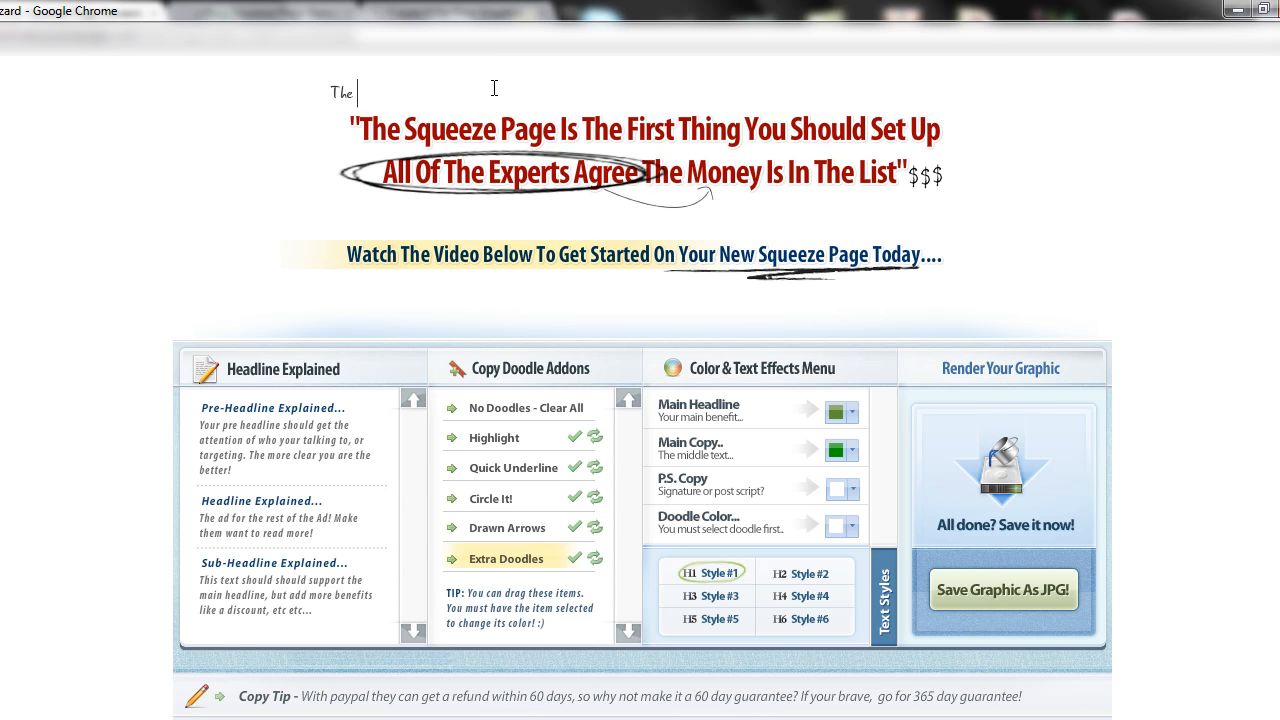
text(Main Headline)
drag(452, 92, 299, 93)
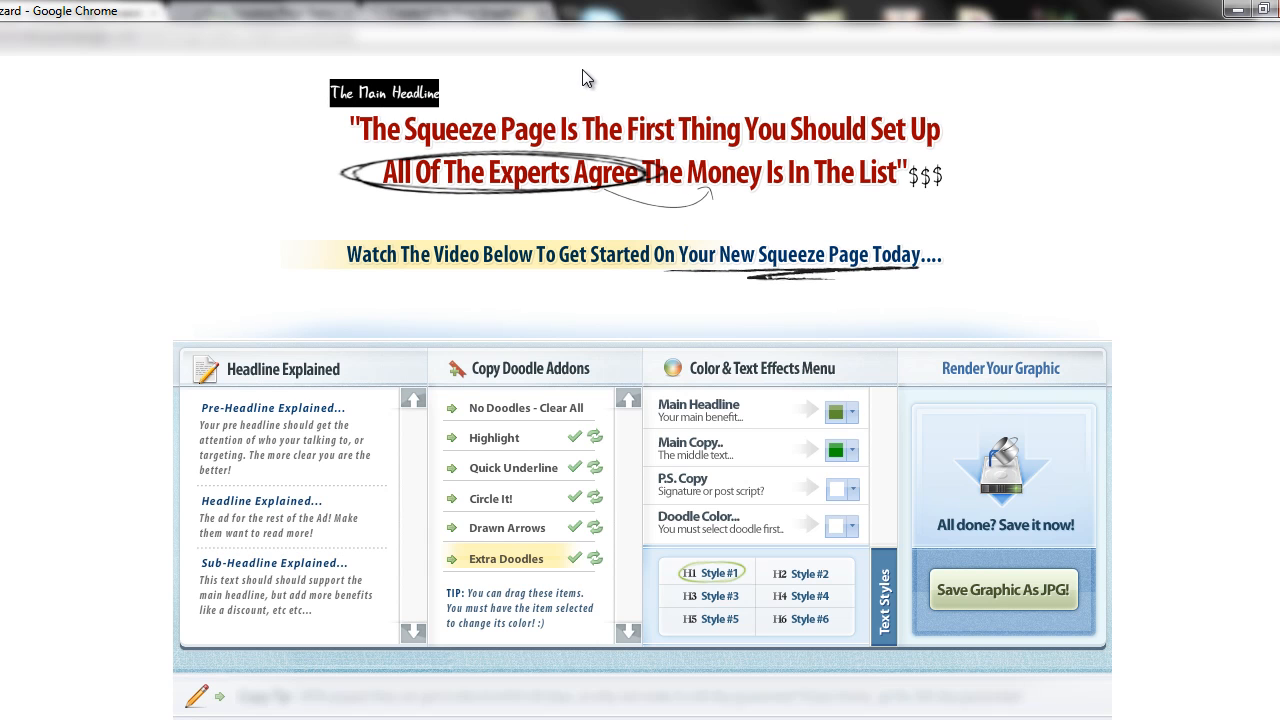
click(570, 95)
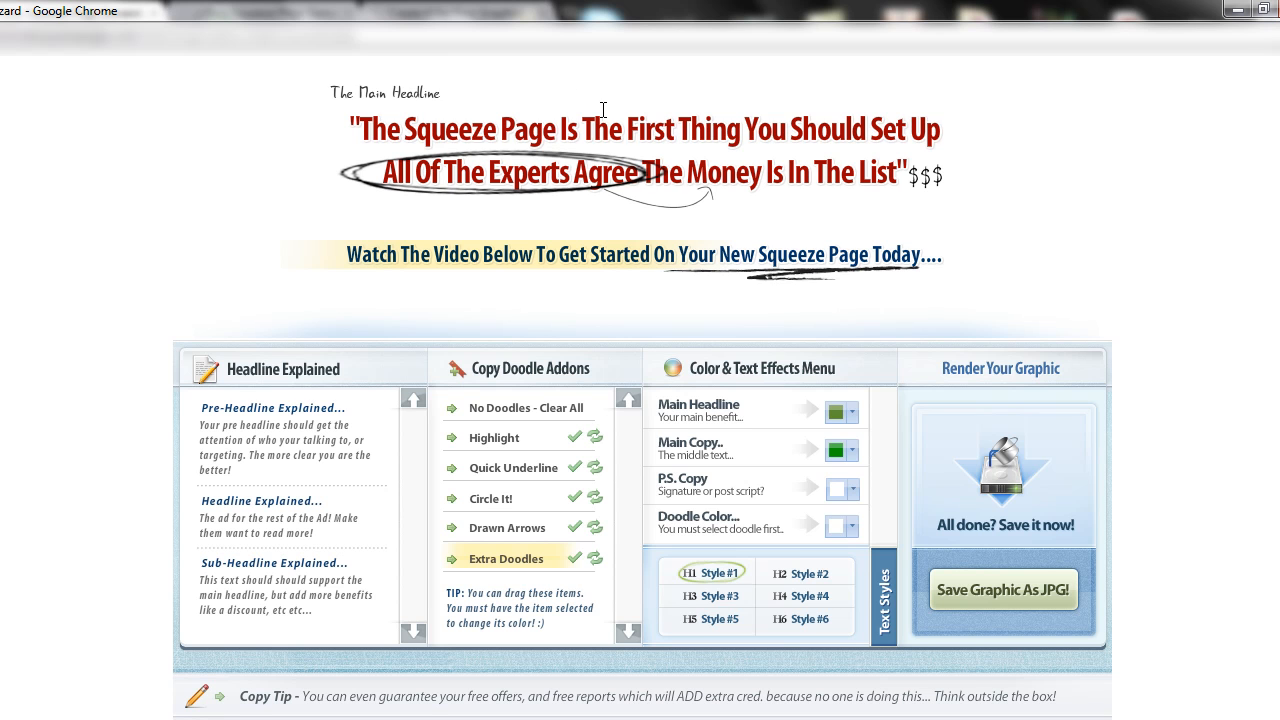
text(Goes Up)
text(ere)
Step: Set the Main Headline colour, which controls the handwritten pre-headline, to the custom dark blue #020469
click(848, 415)
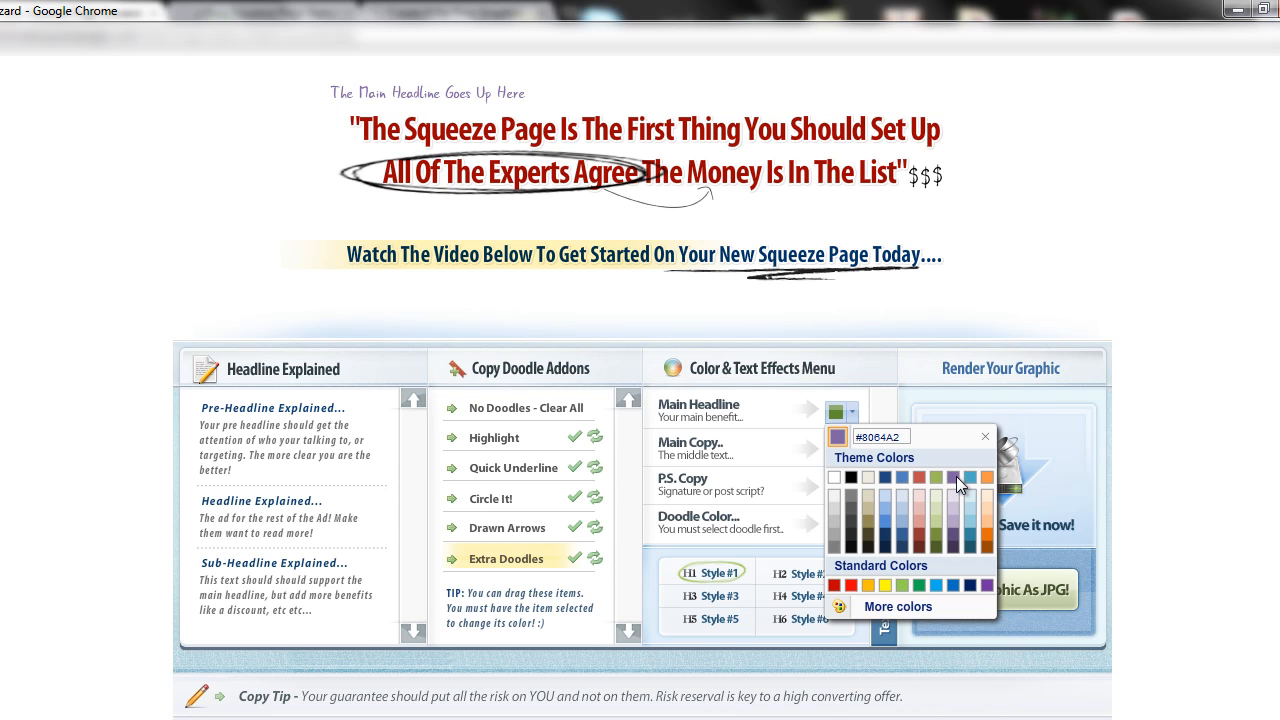
click(940, 607)
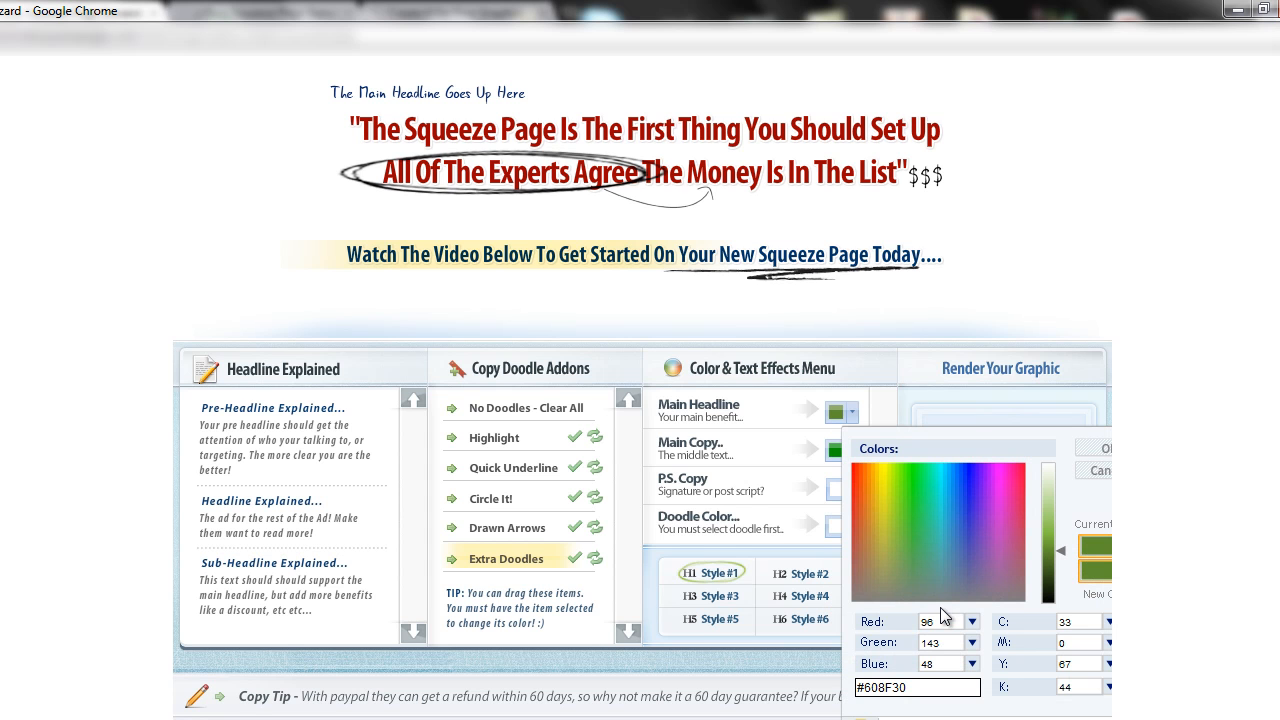
click(968, 477)
drag(1066, 535, 1065, 576)
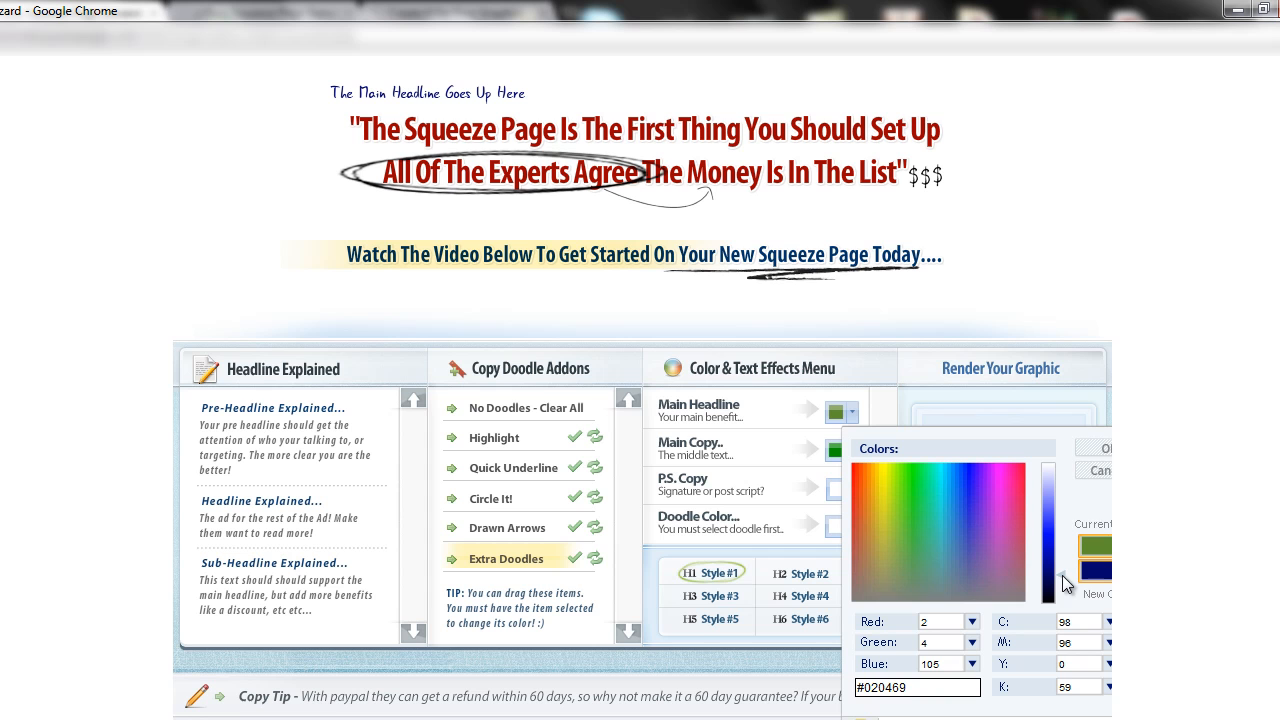
click(1103, 447)
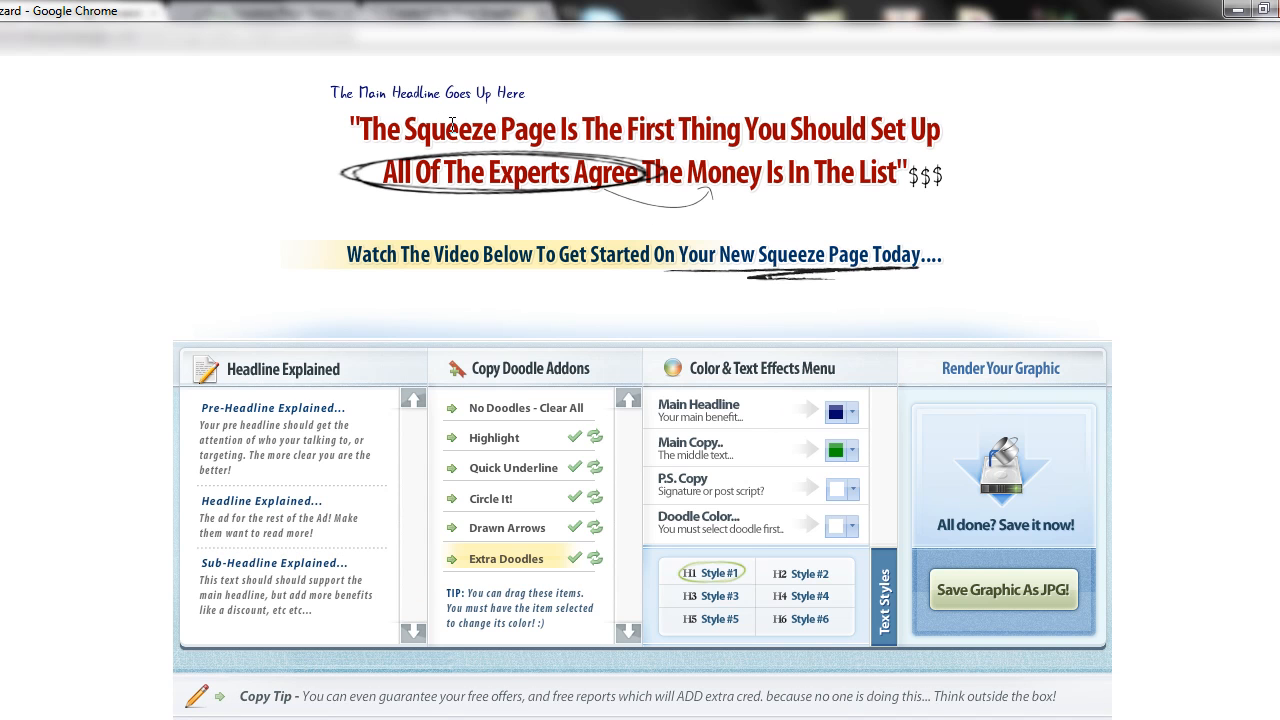
Step: Set the Main Copy colour, which controls the two-line main headline, to black
drag(350, 122, 949, 187)
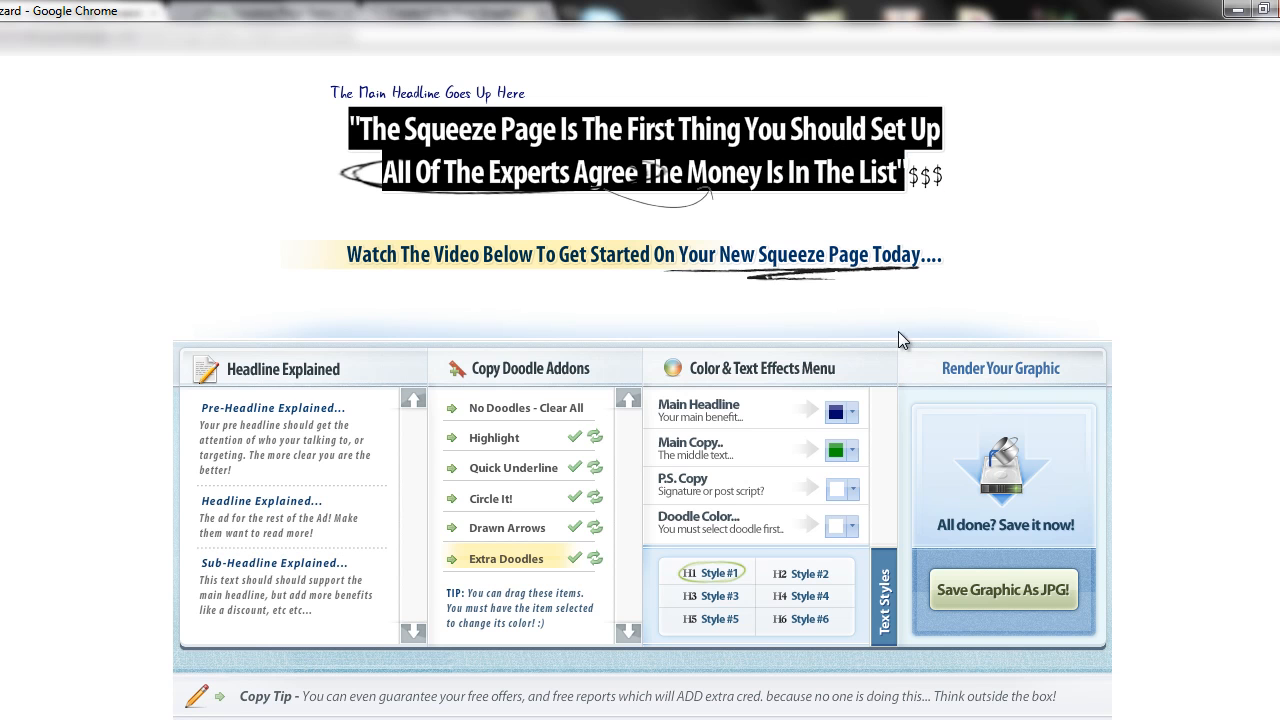
click(851, 450)
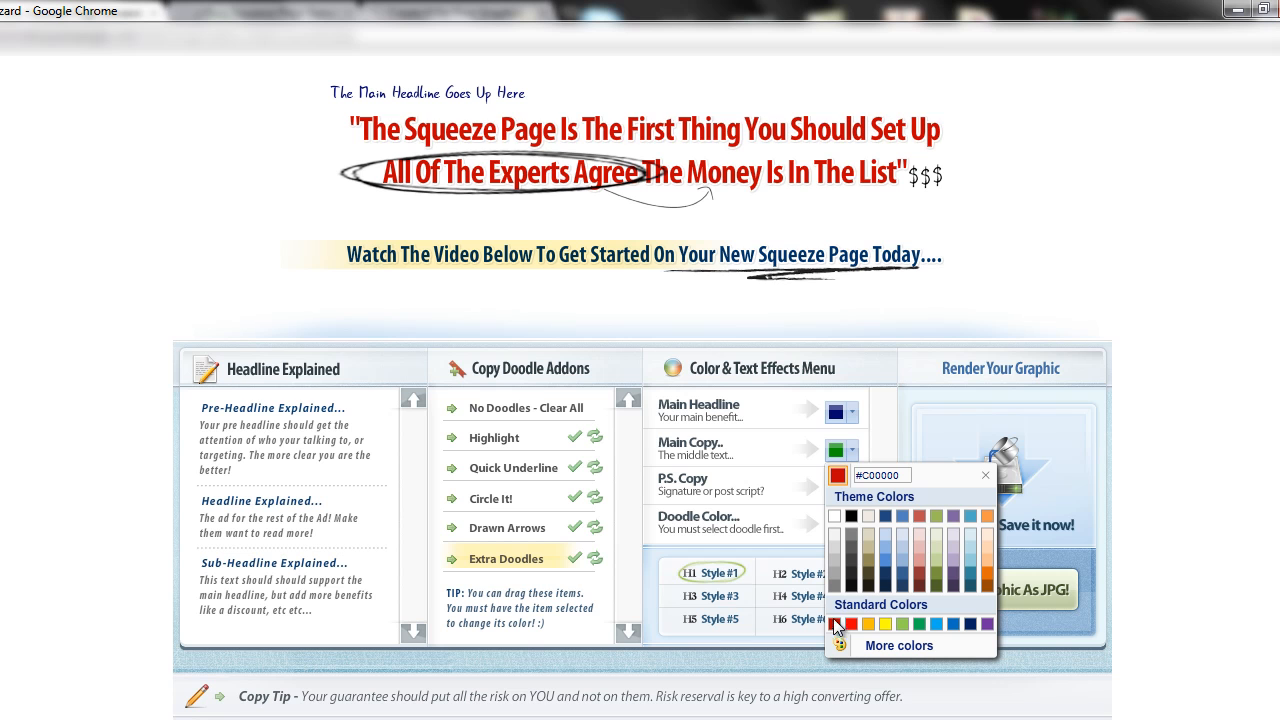
click(849, 514)
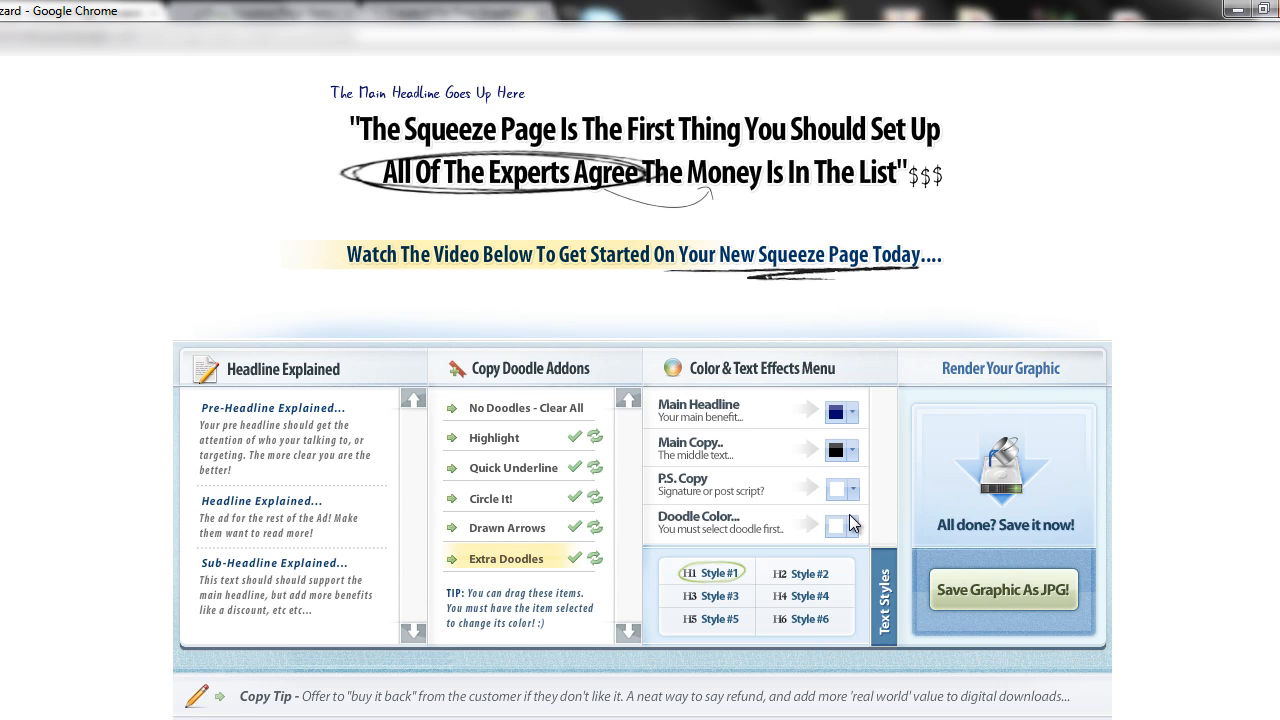
click(852, 452)
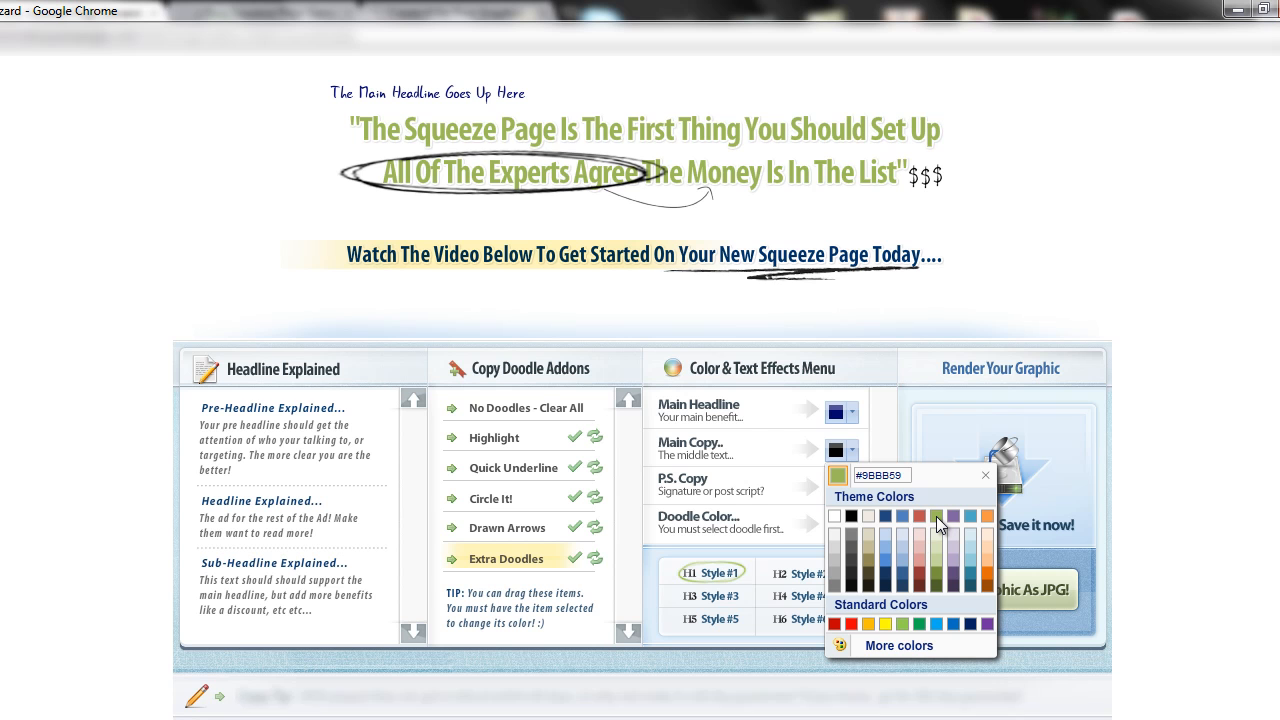
click(912, 646)
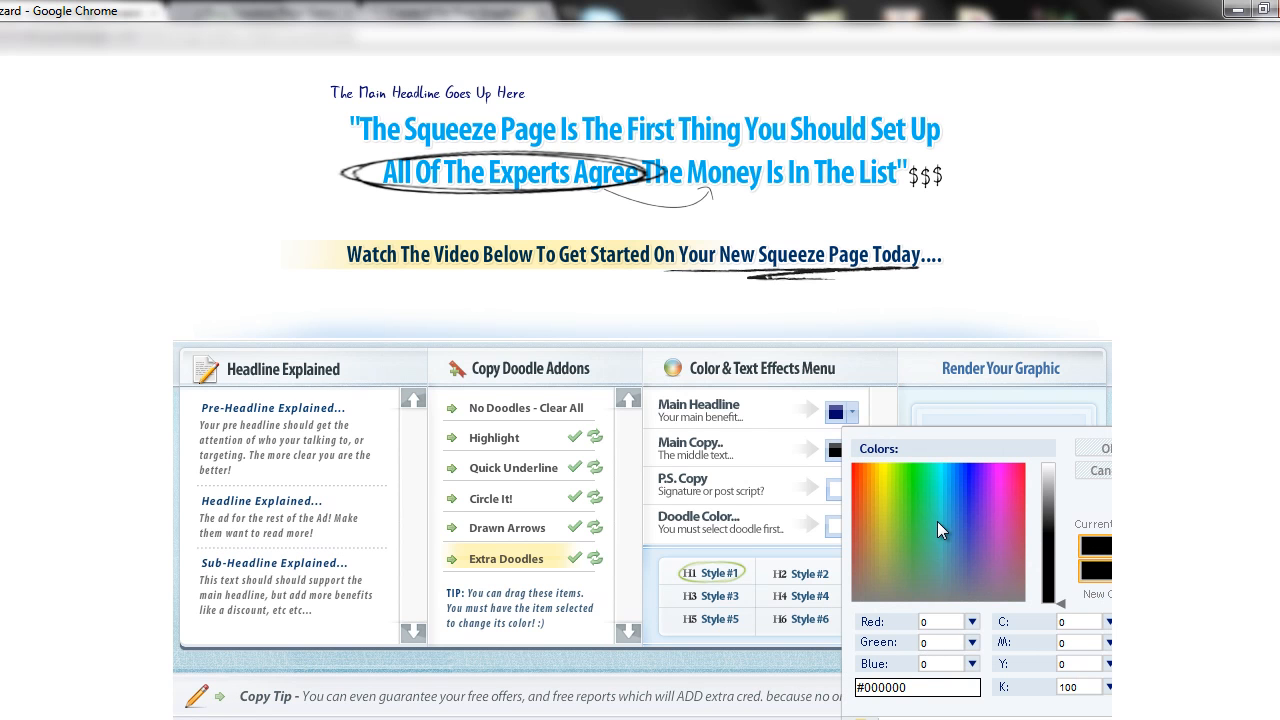
click(911, 498)
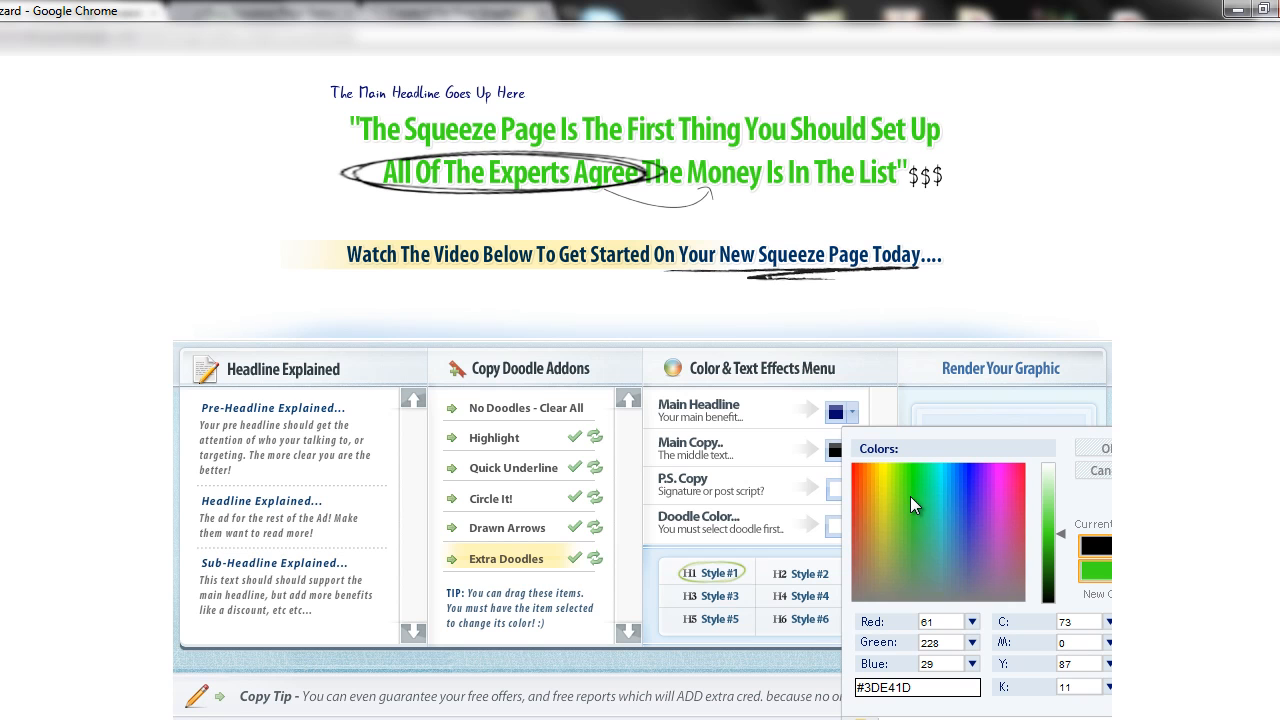
click(1098, 470)
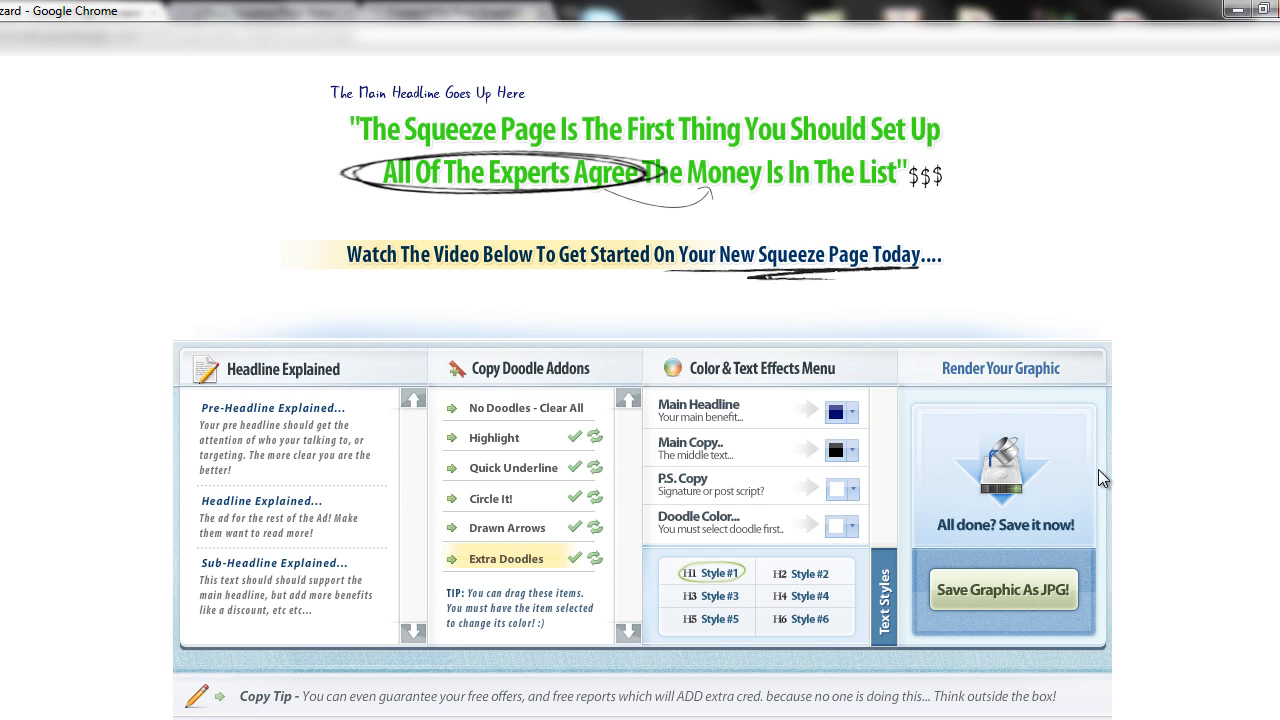
Step: Set the Main Copy colour of the two-line headline to the theme olive green #9BBB59
click(853, 451)
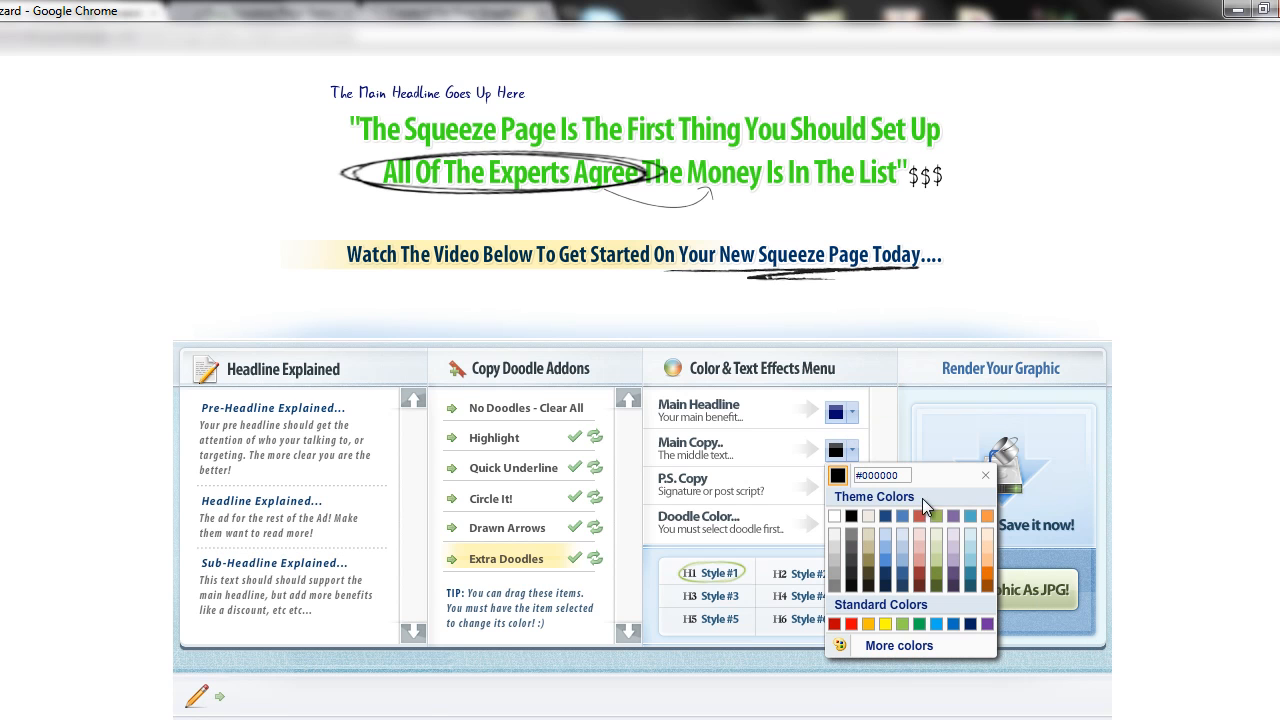
click(936, 515)
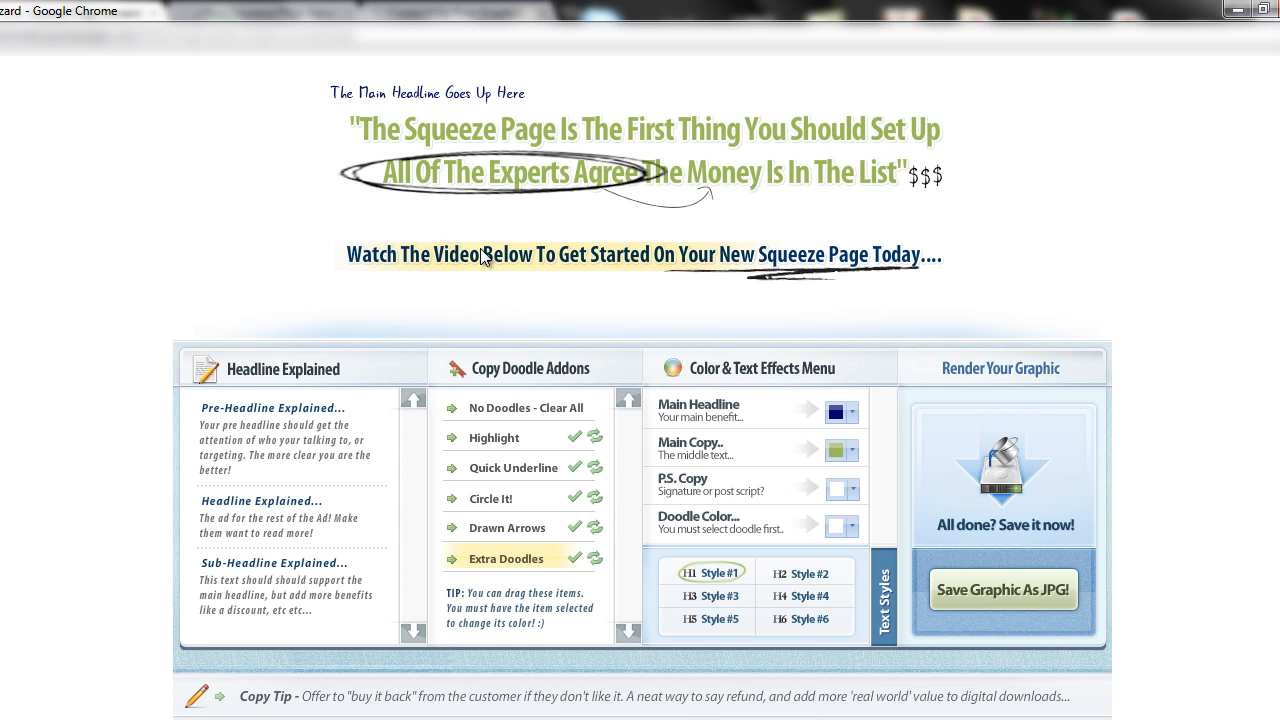
Step: Turn off the Highlight, Quick Underline, Circle It!, Drawn Arrows and Extra Doodles on the graphic
click(576, 438)
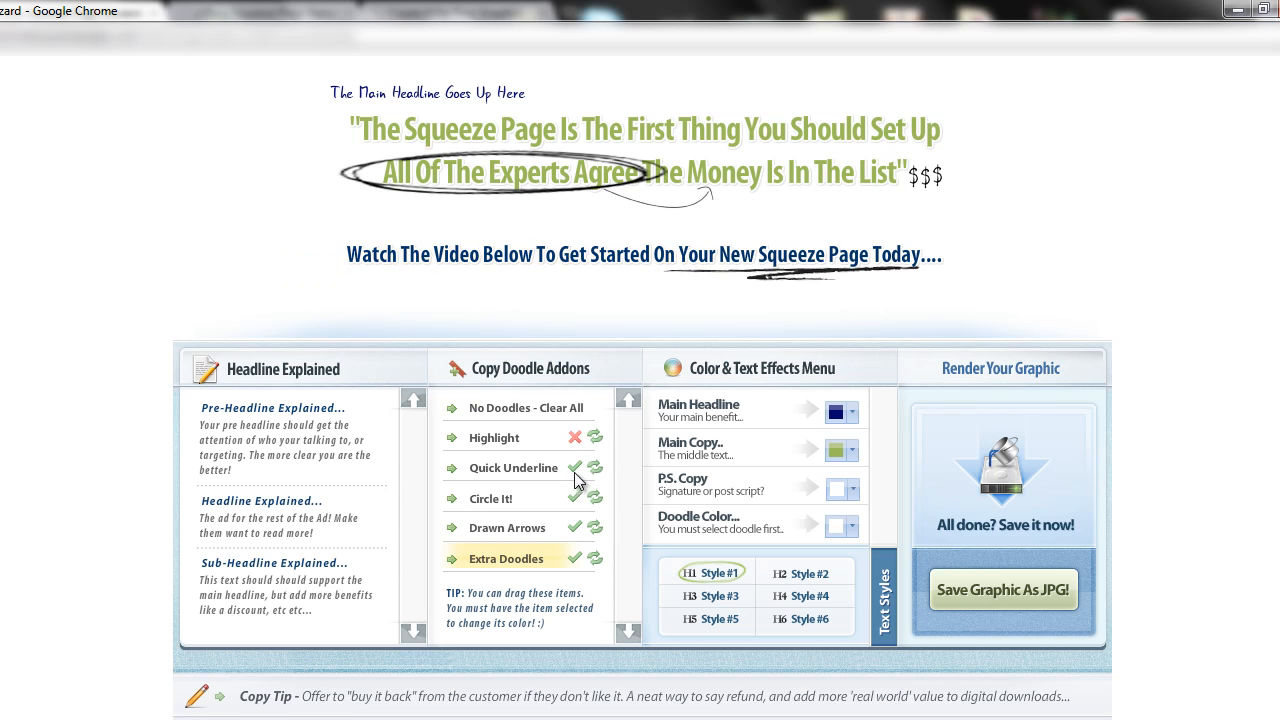
click(576, 467)
click(576, 498)
click(575, 527)
click(575, 559)
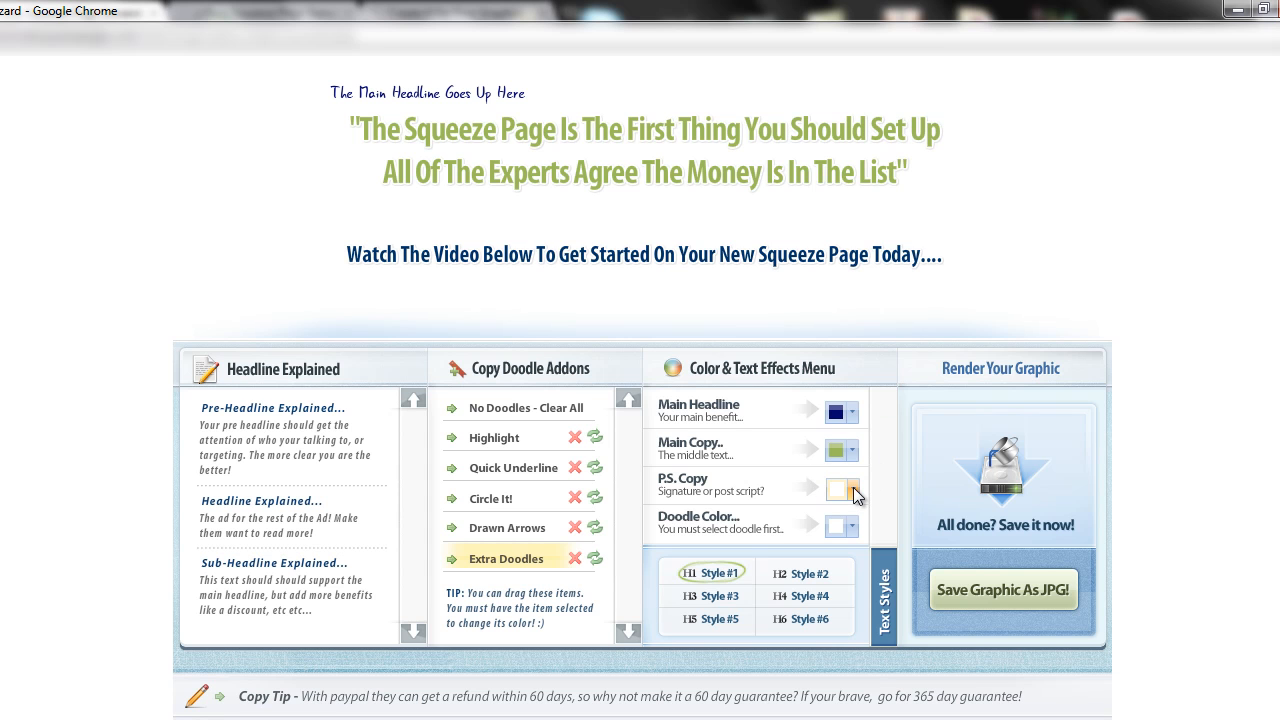
Step: Set the P.S. Copy colour, which controls the "Watch The Video Below" line, to the standard red #C00000
drag(346, 254, 971, 260)
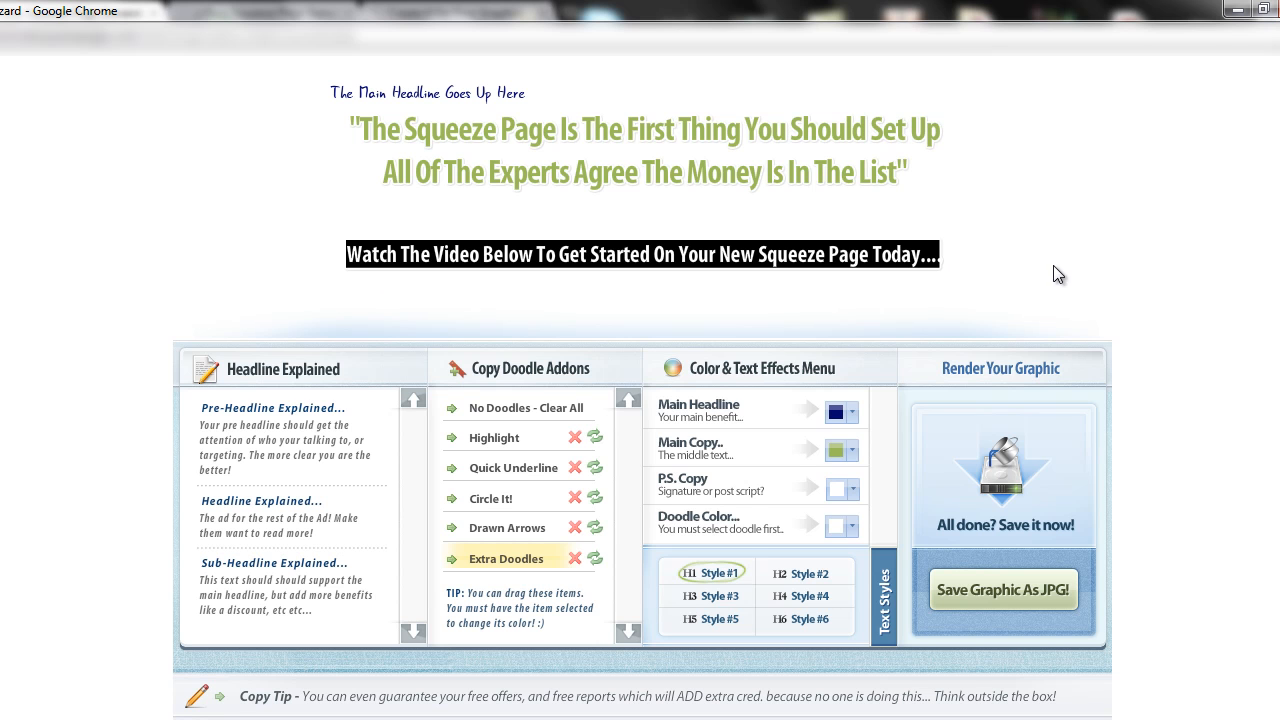
click(945, 270)
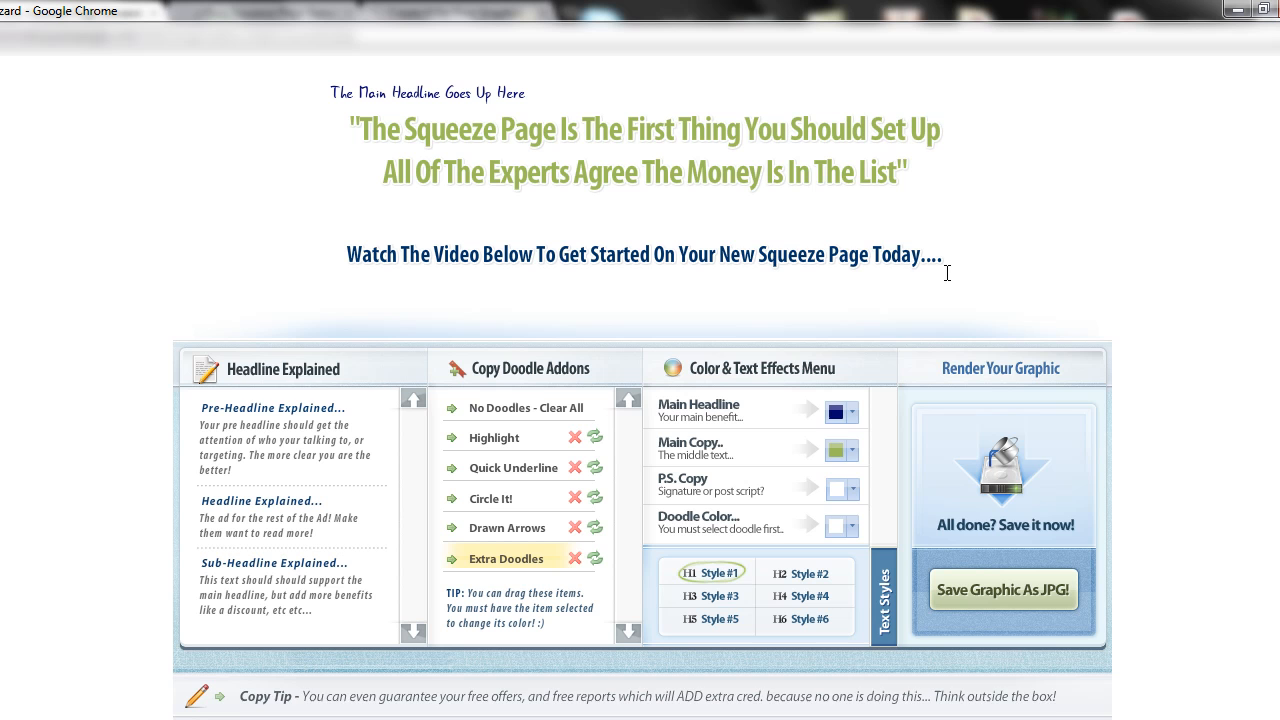
click(852, 489)
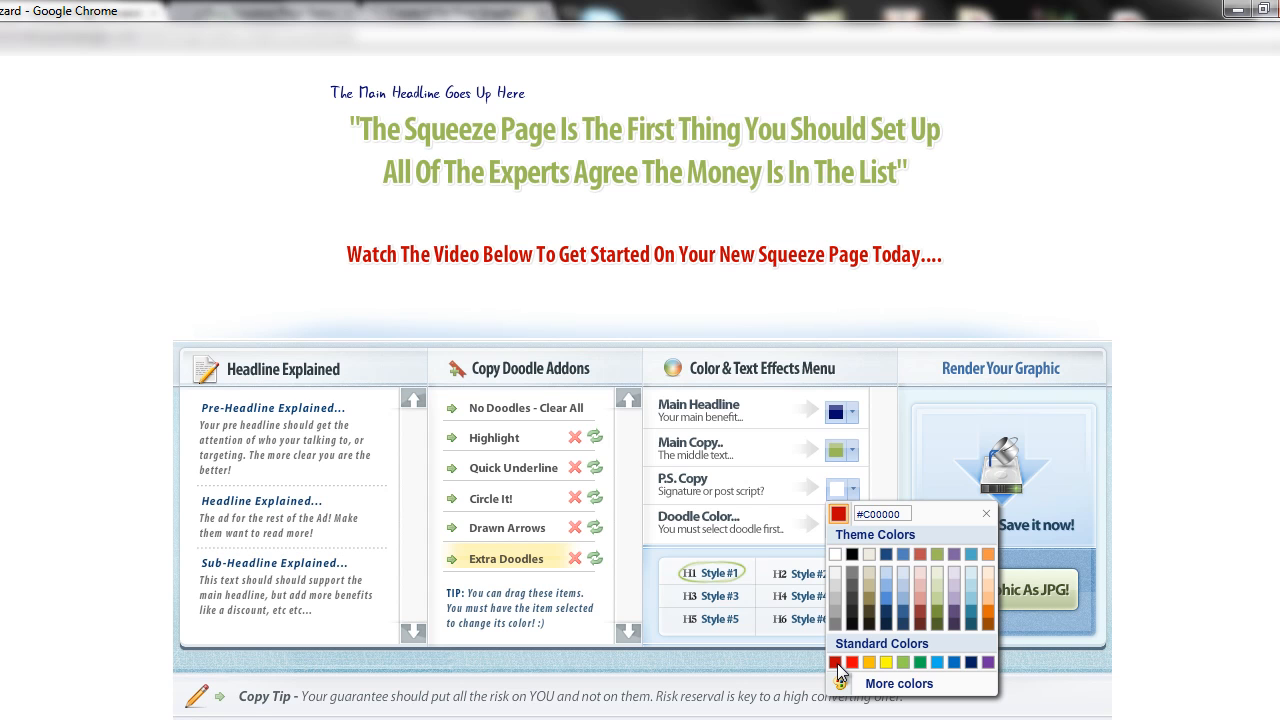
click(836, 663)
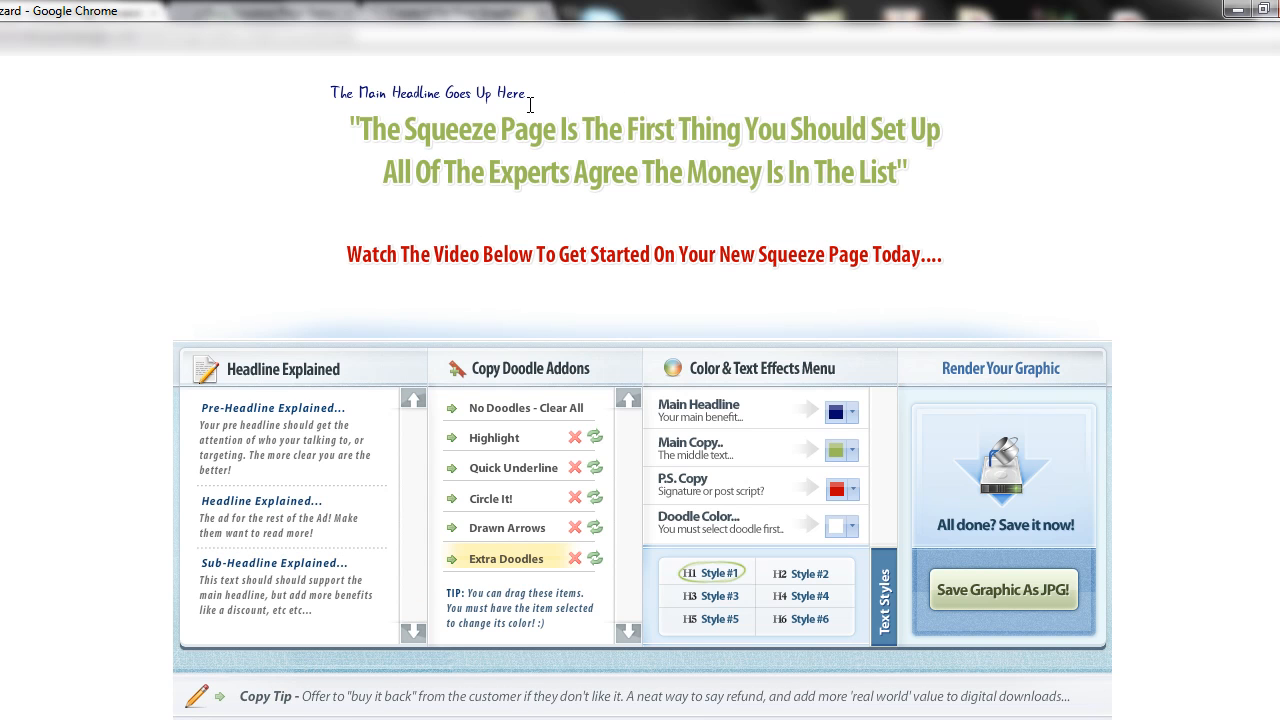
Step: Delete the handwritten pre-headline "The Main Headline Goes Up Here"
drag(526, 93, 328, 93)
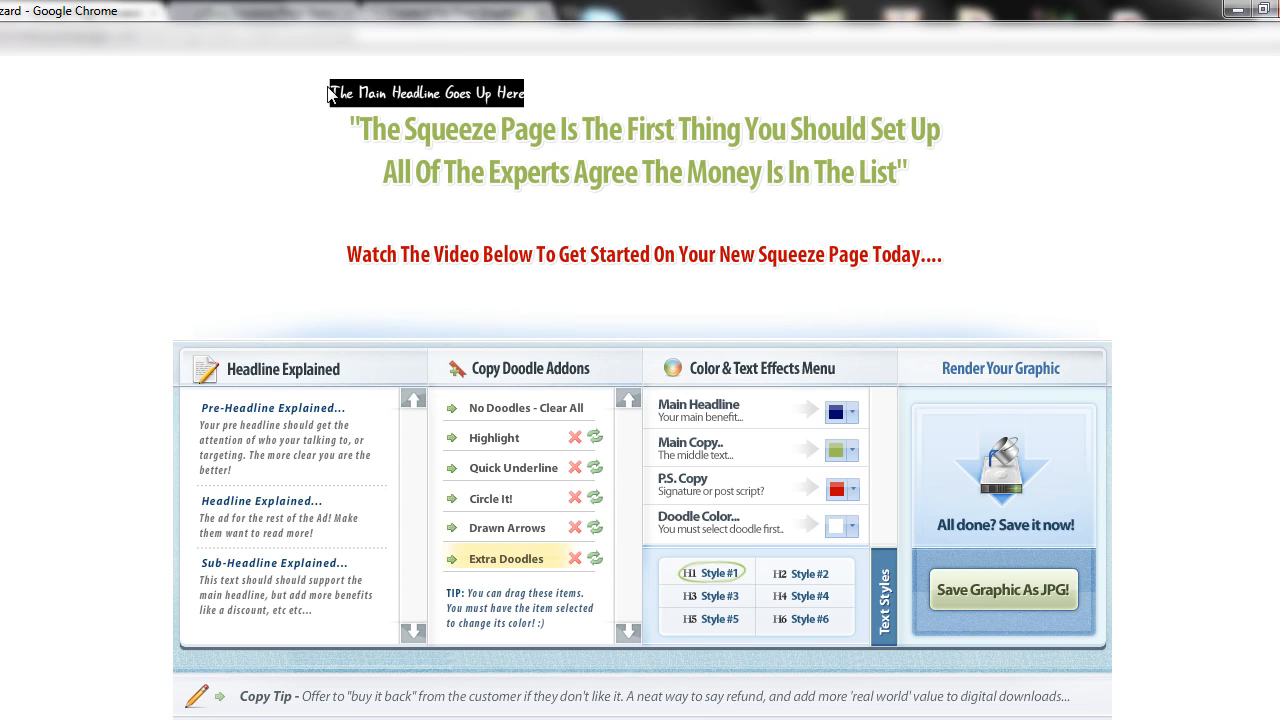
key(BackSpace)
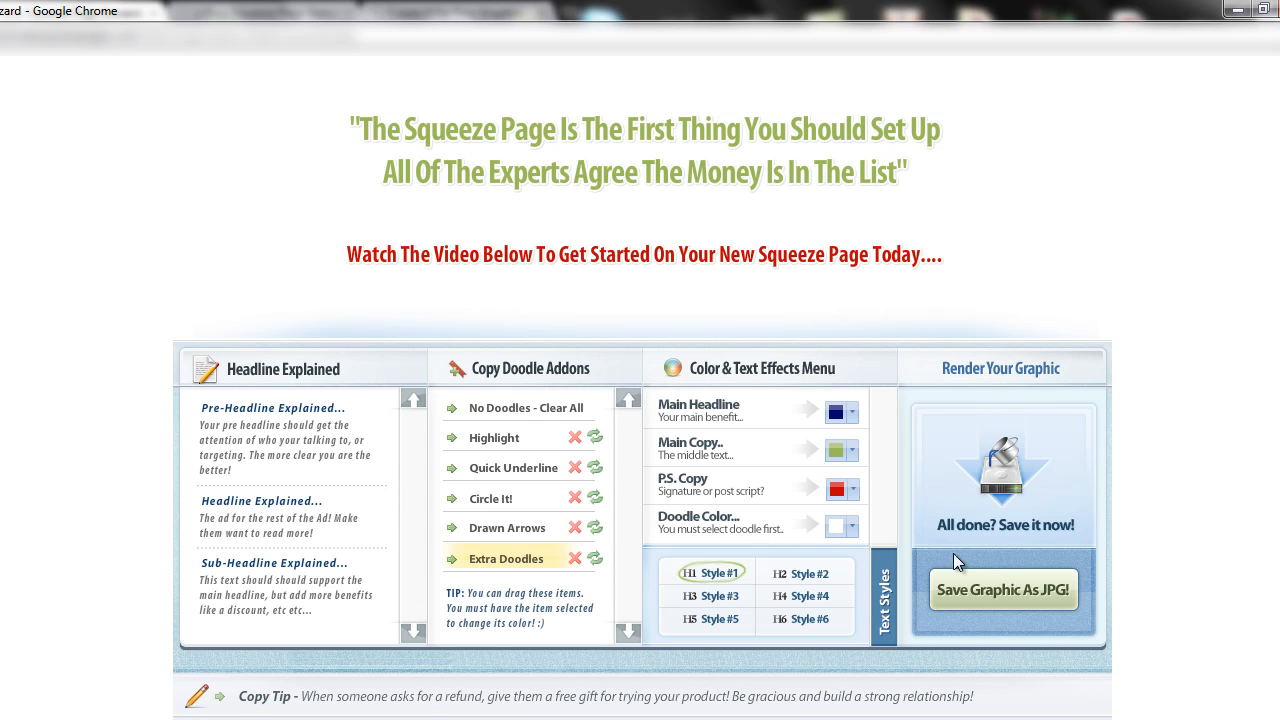
Step: Add a Highlight doodle behind "To Get Started On Your New Squeeze Page Today" and colour it yellow #FFFF00
click(505, 439)
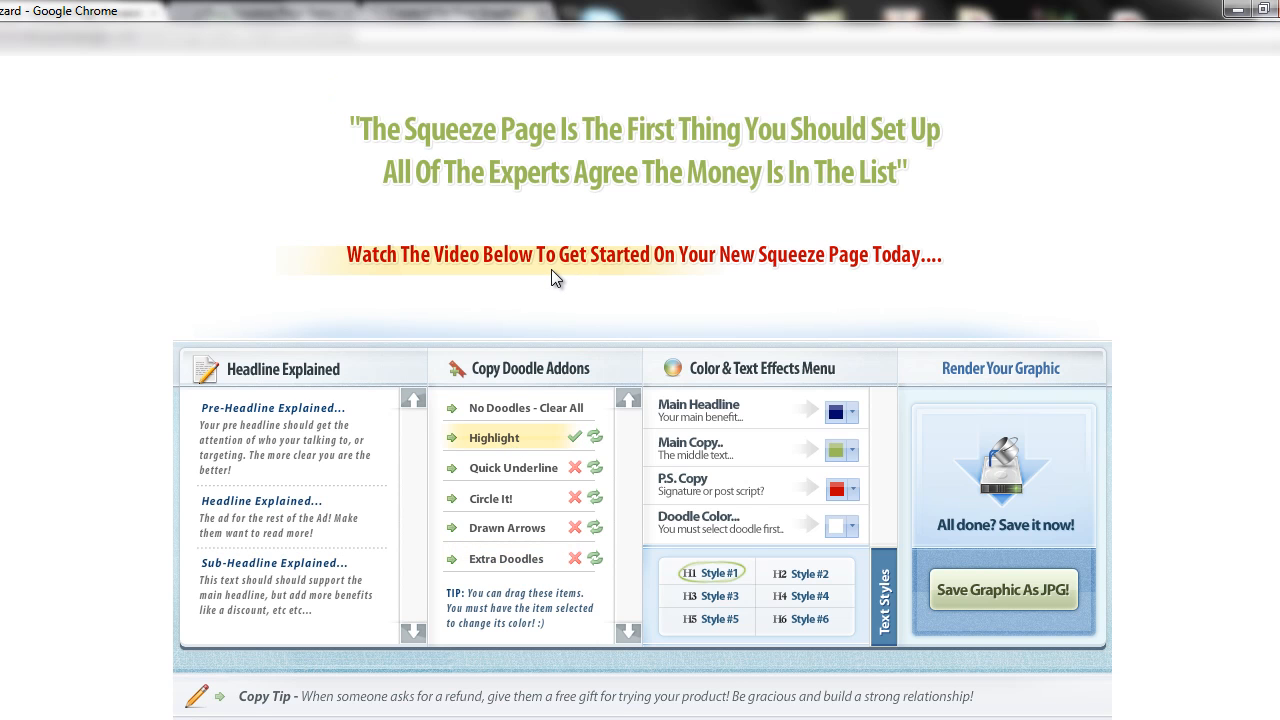
drag(552, 268, 746, 263)
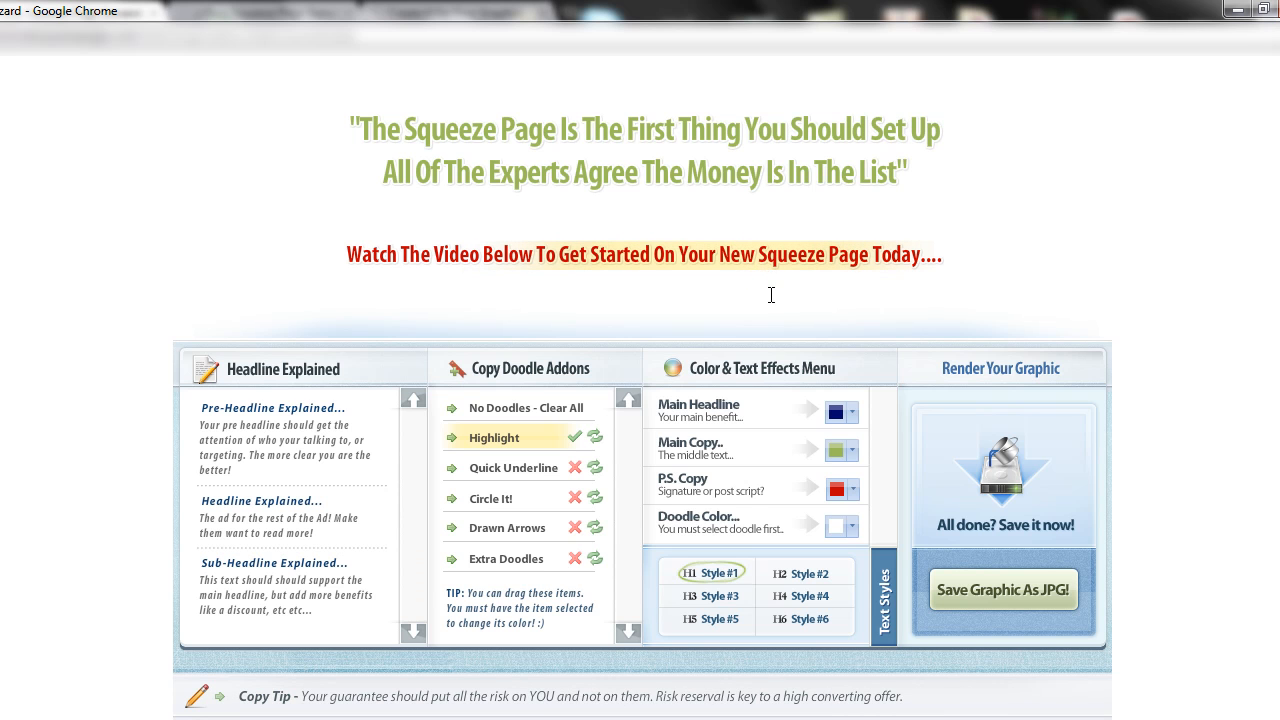
click(852, 527)
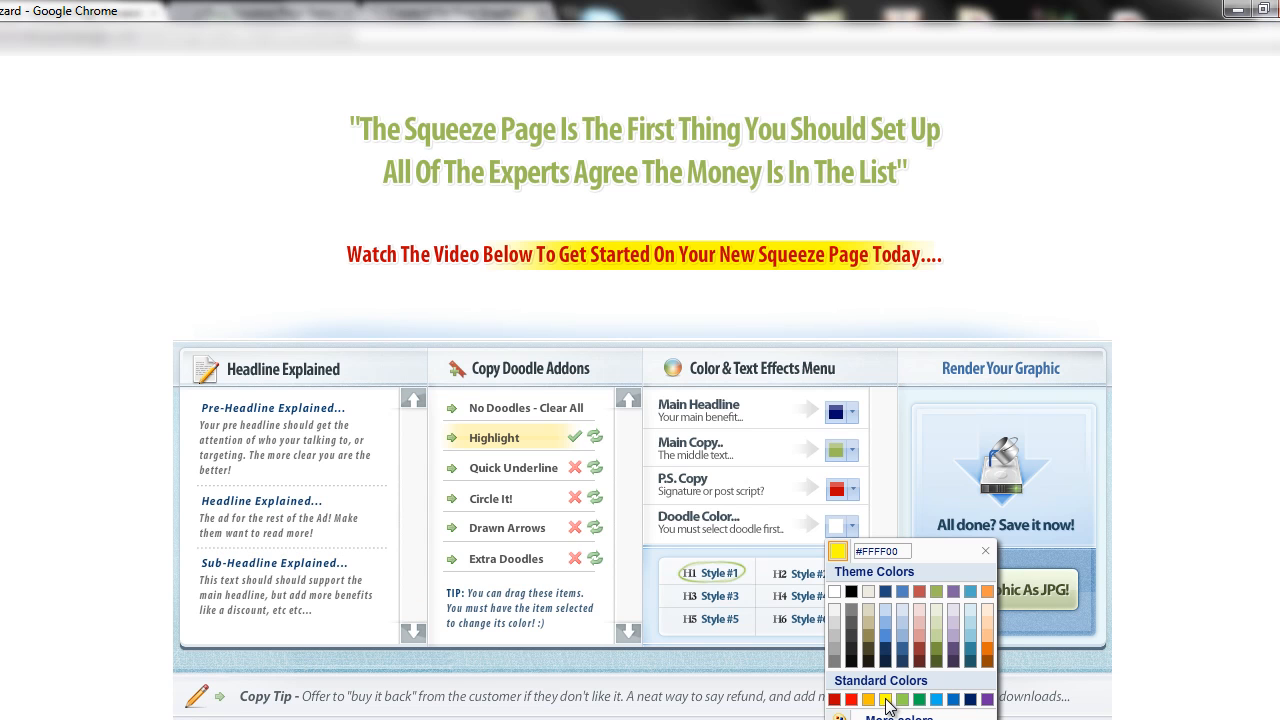
click(886, 700)
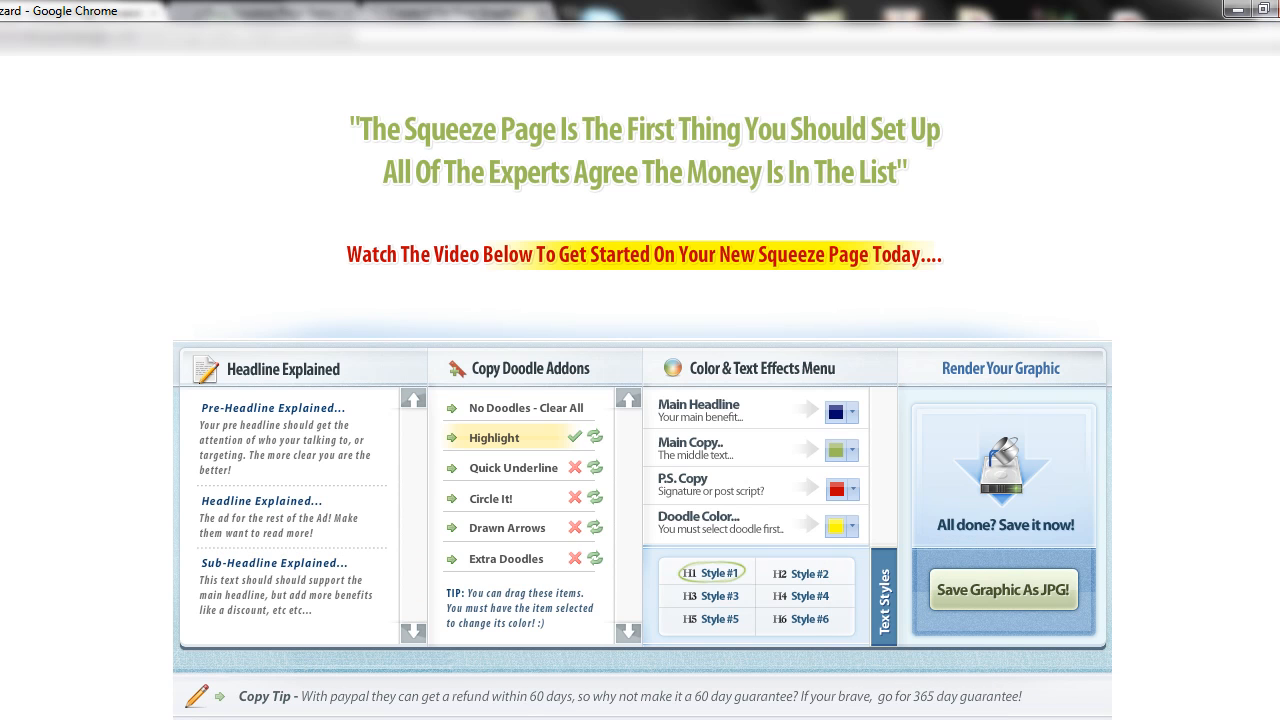
Step: Lighten the highlight's Doodle Color to the custom yellow #FFFF61
click(840, 527)
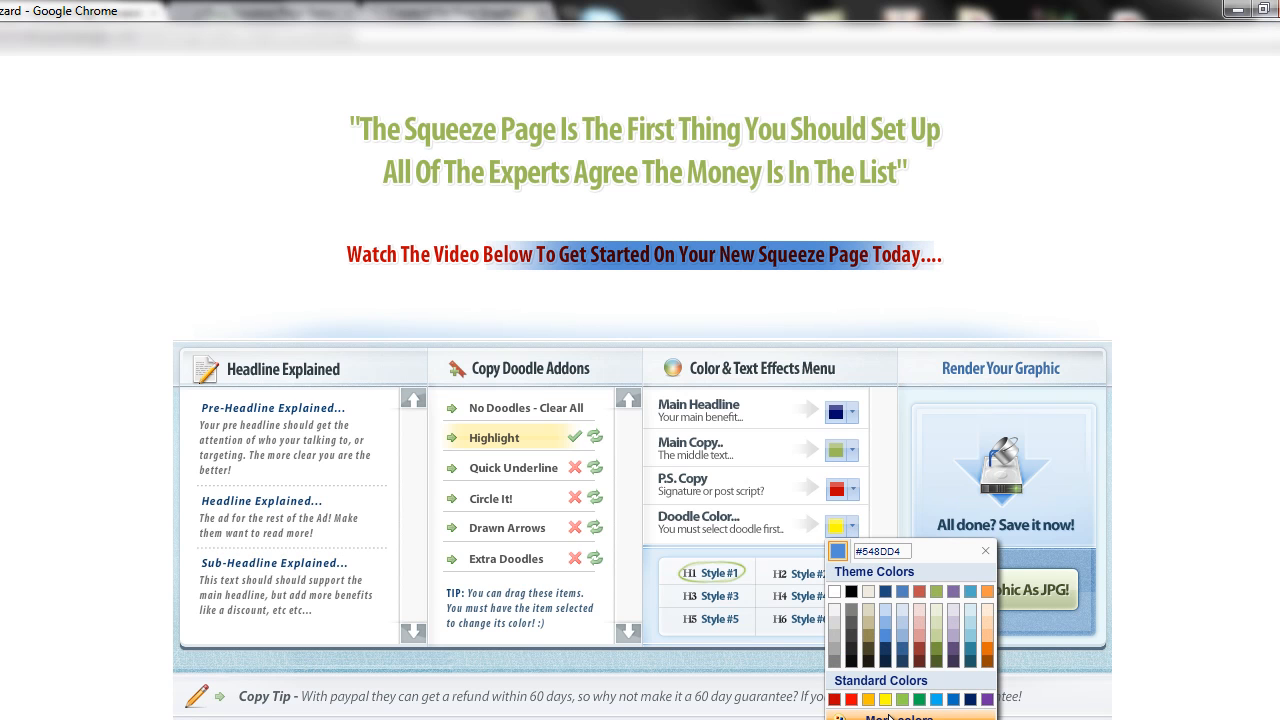
click(889, 717)
click(1062, 529)
drag(1061, 528, 1061, 507)
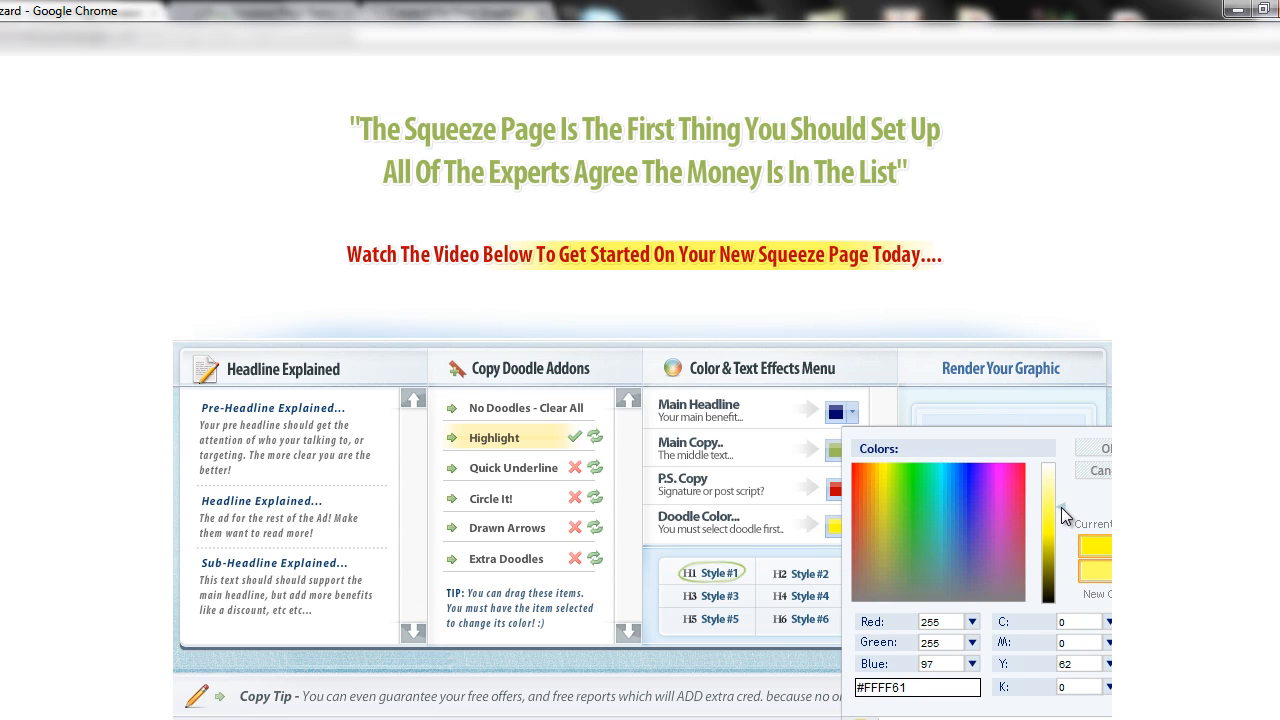
click(1092, 452)
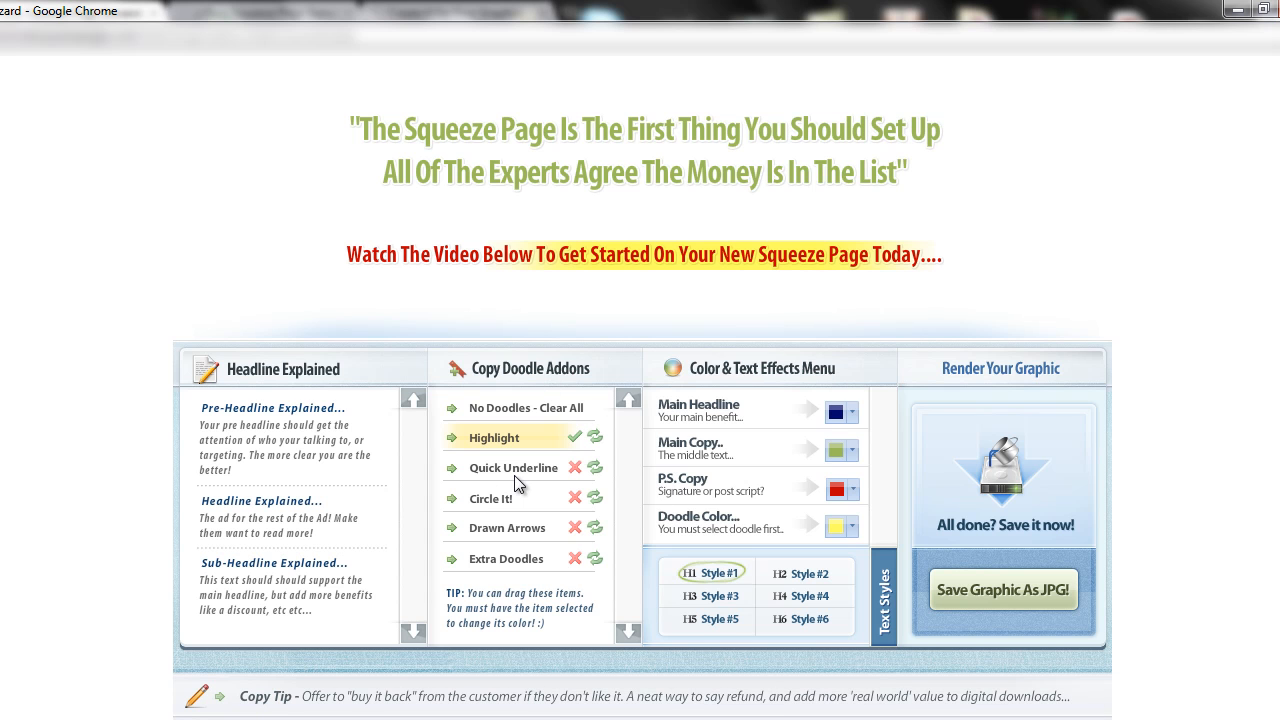
Step: Try a dark red "$$$" Extra Doodle between the two headline lines near "Money", and remove it
click(515, 559)
drag(934, 178, 774, 152)
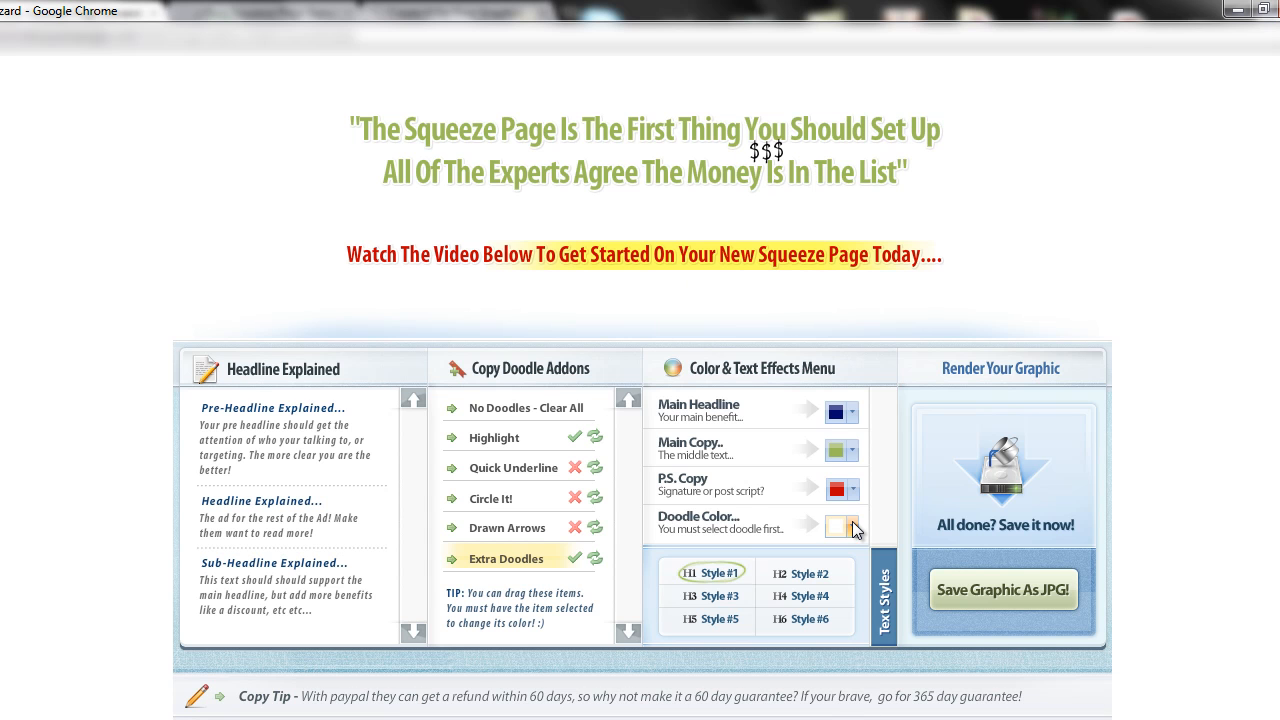
click(853, 527)
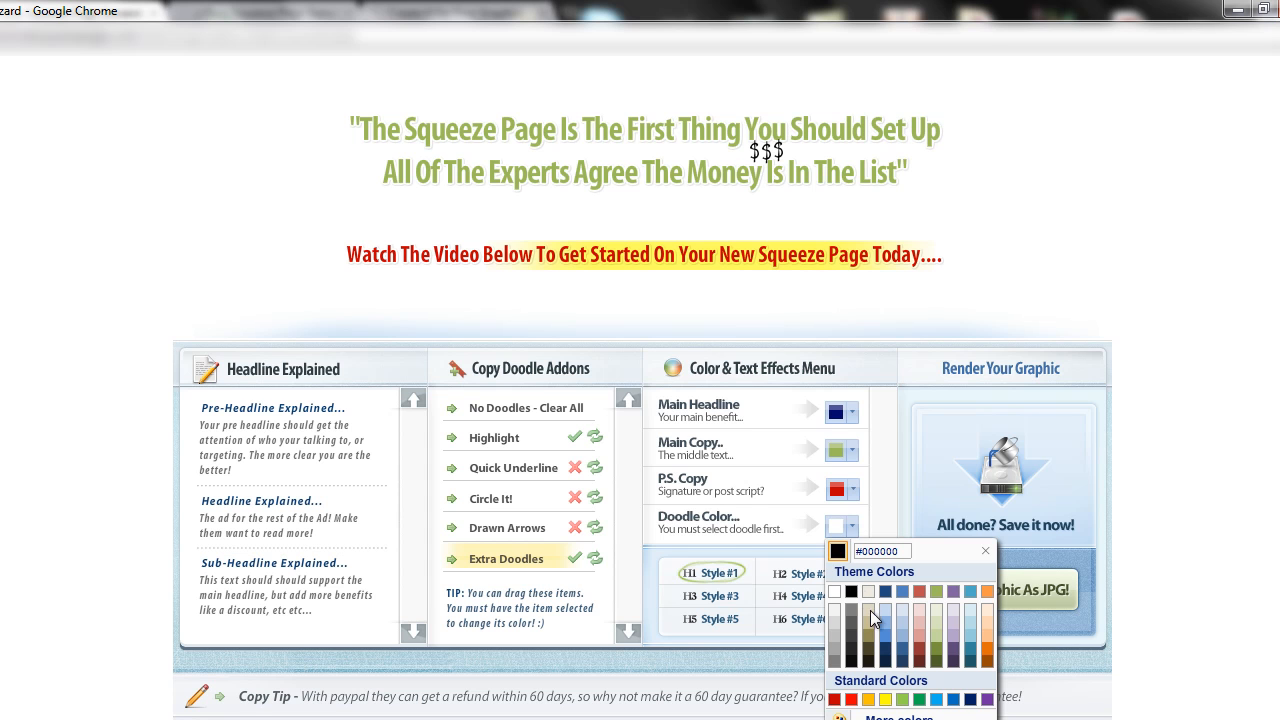
click(834, 700)
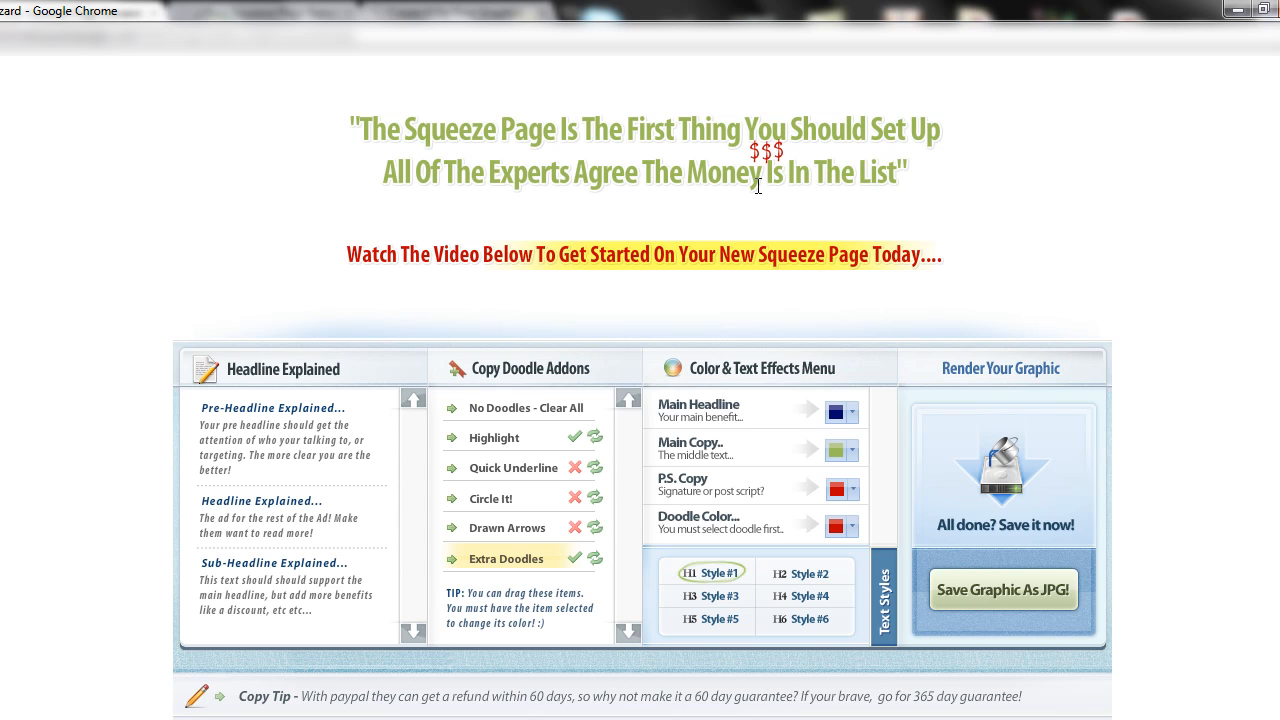
click(575, 559)
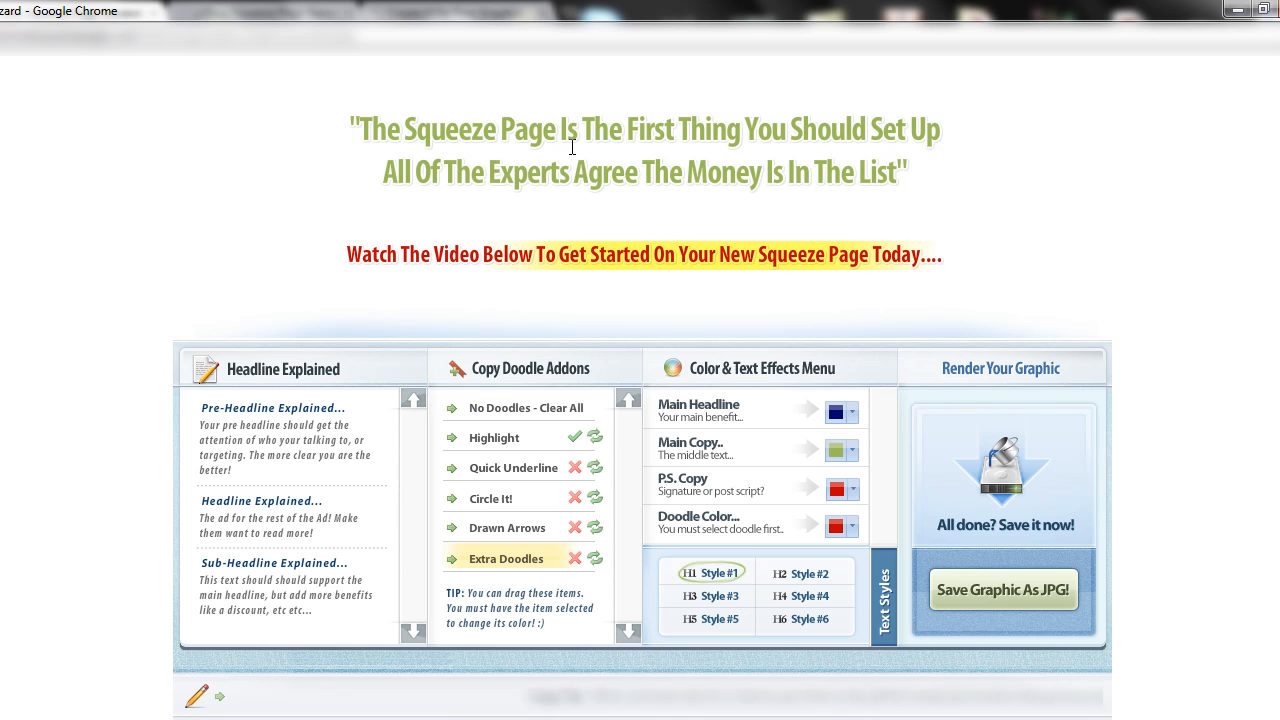
Step: Preview the graphic in text styles #3, #1, #5, #2 and #4, ending on Style #6
click(719, 597)
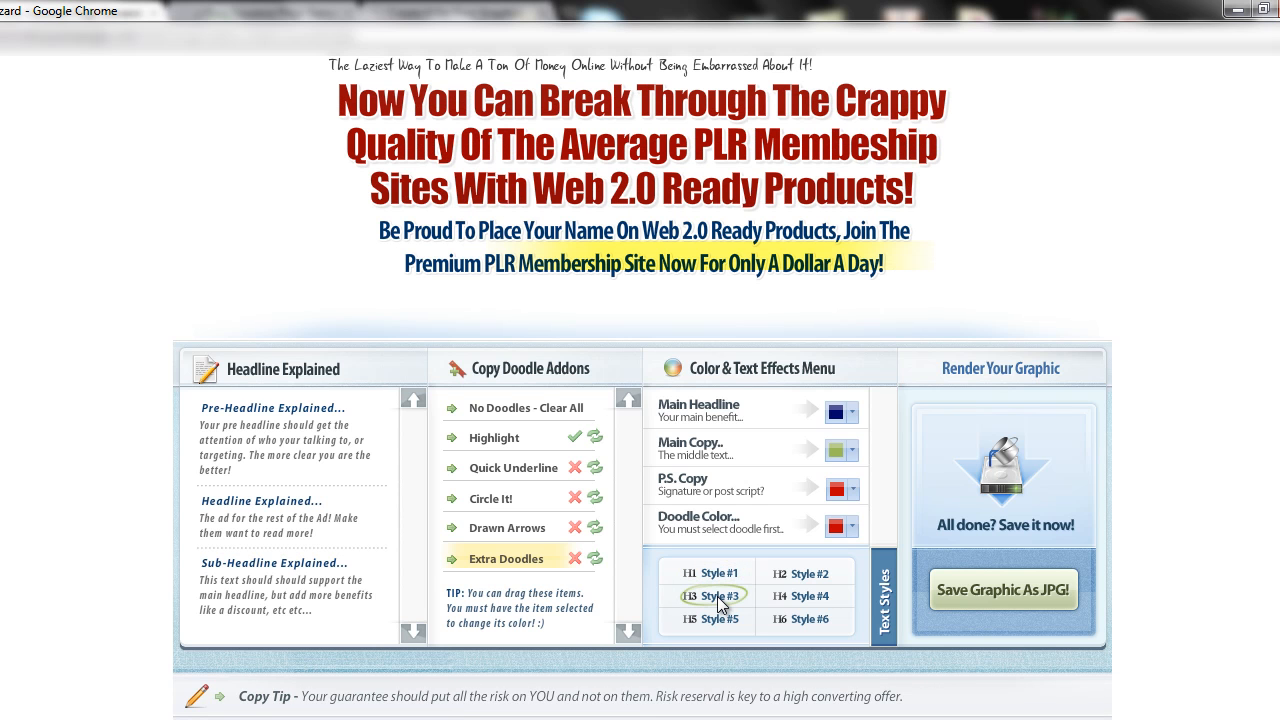
click(719, 573)
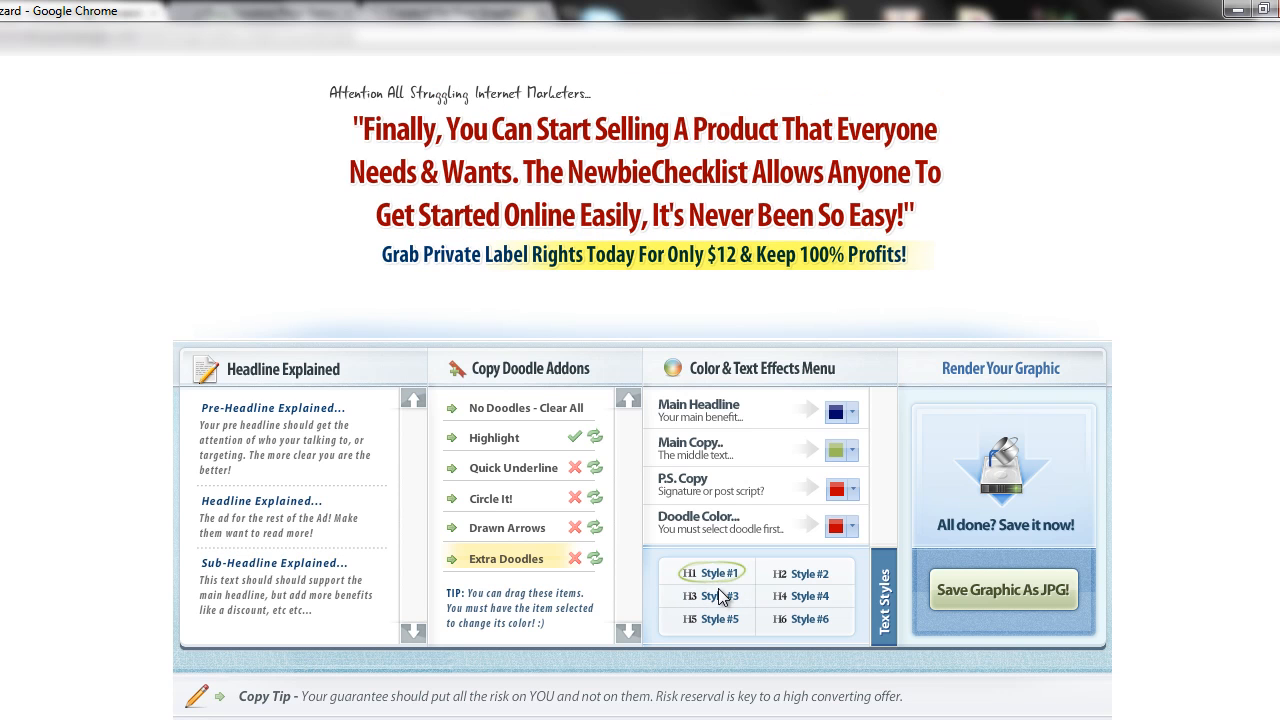
click(716, 600)
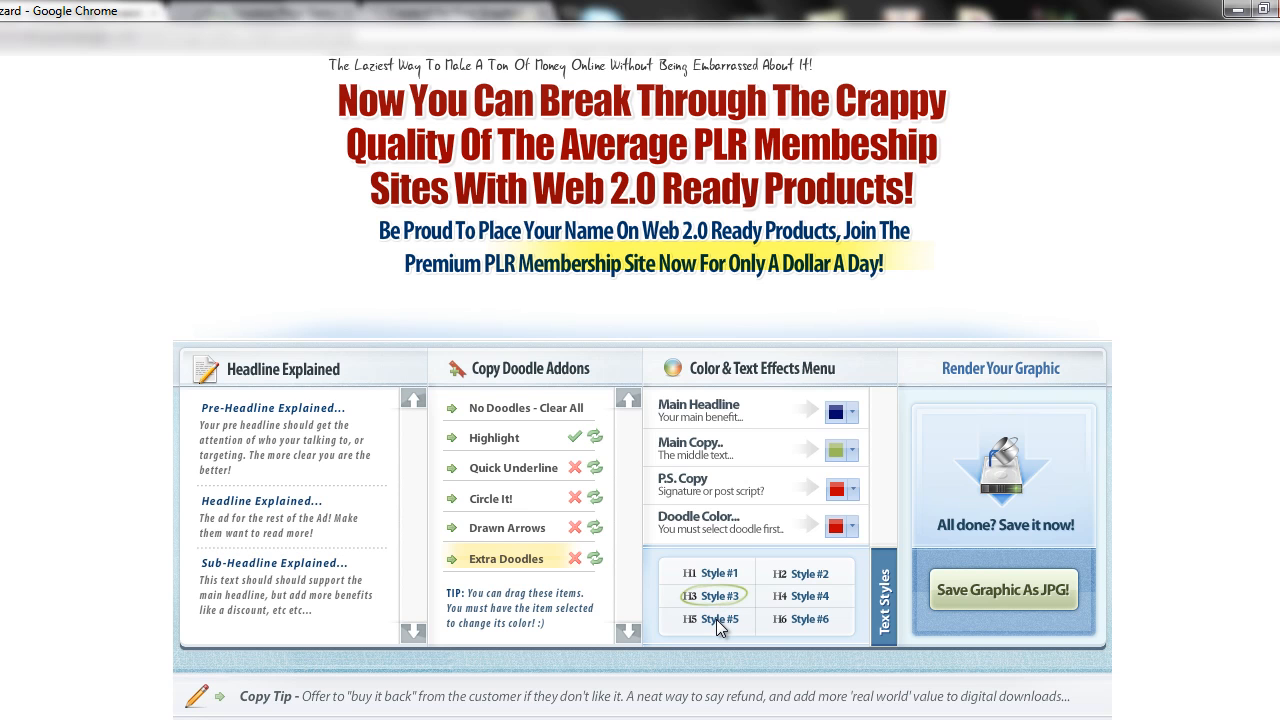
click(716, 619)
scroll(716, 619, up, 2)
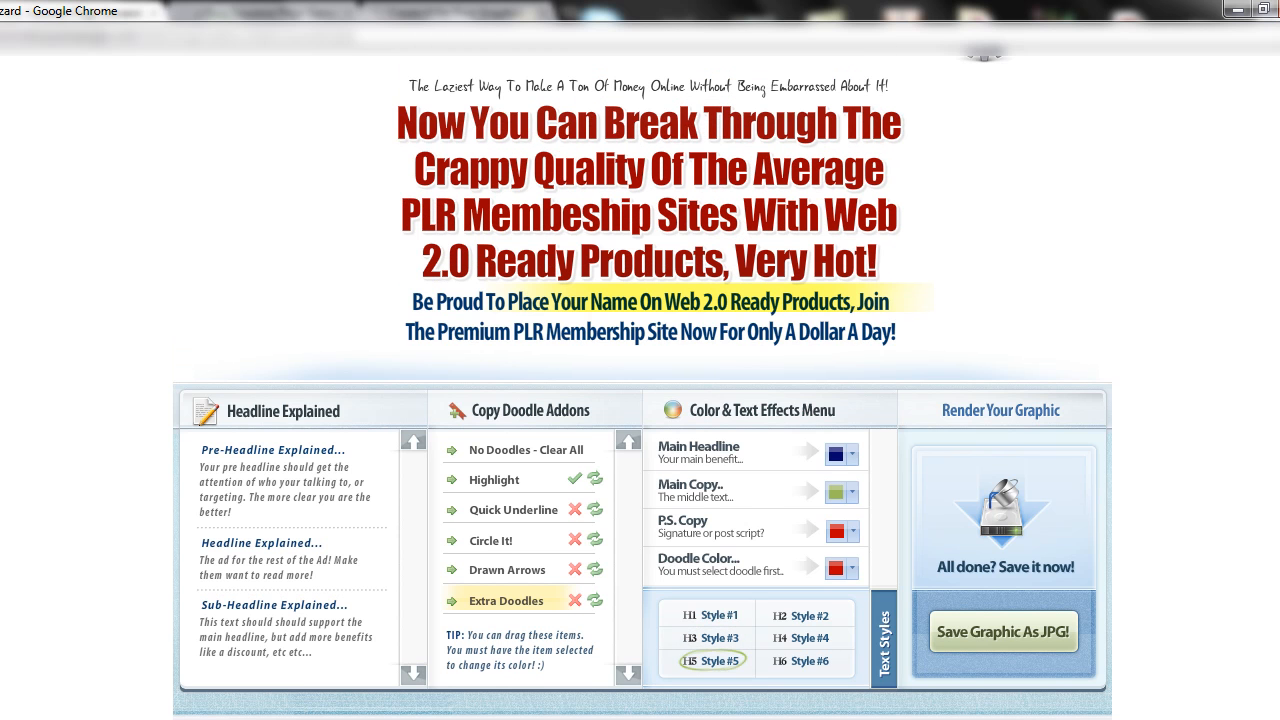
scroll(810, 660, down, 1)
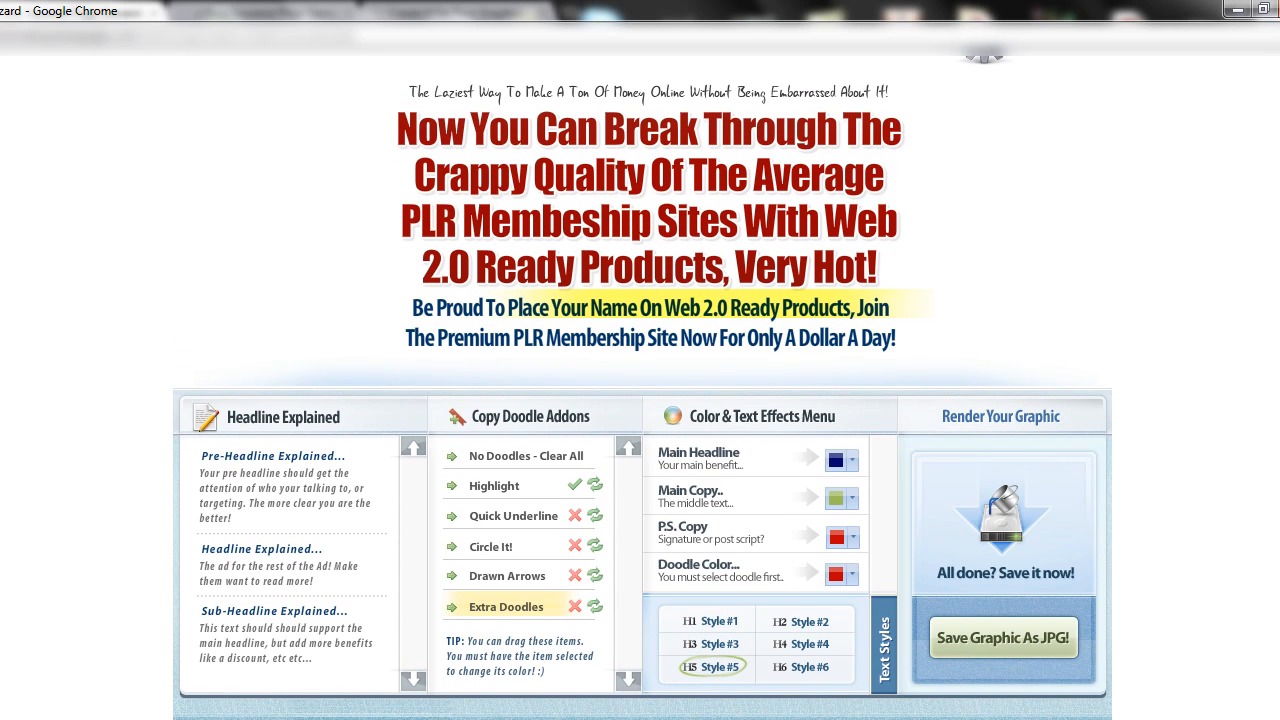
click(810, 622)
click(810, 645)
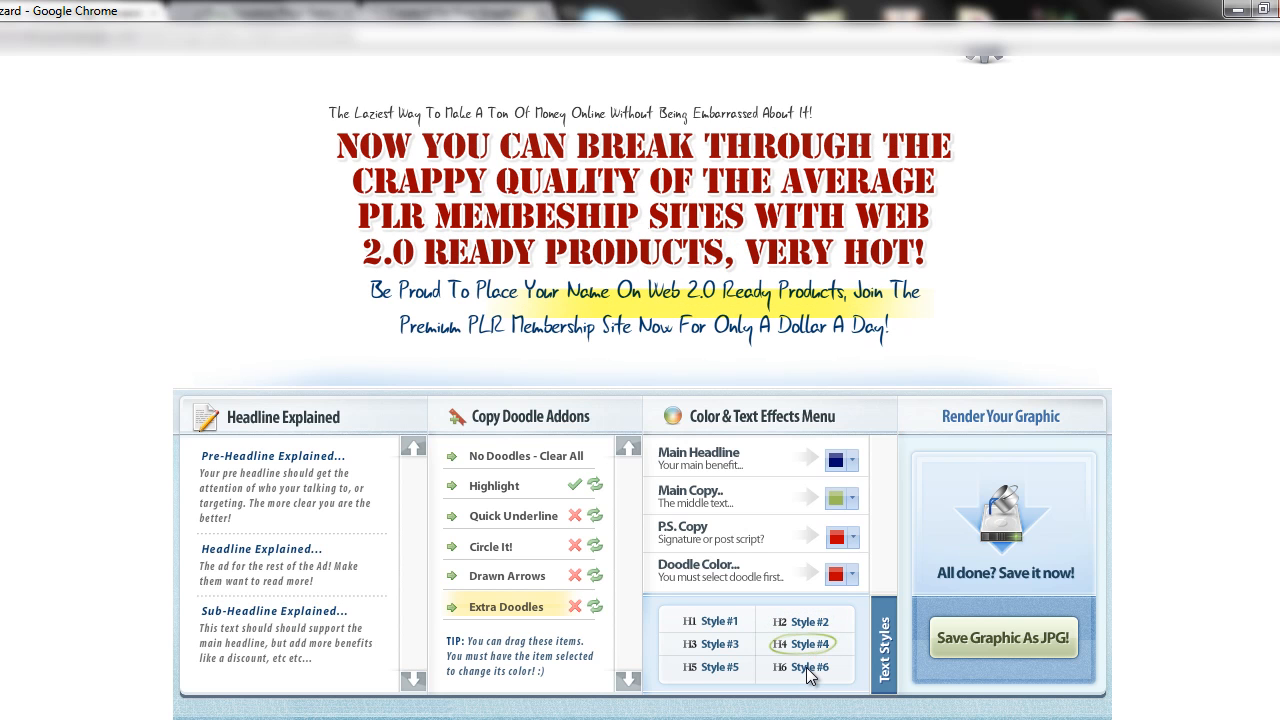
click(810, 668)
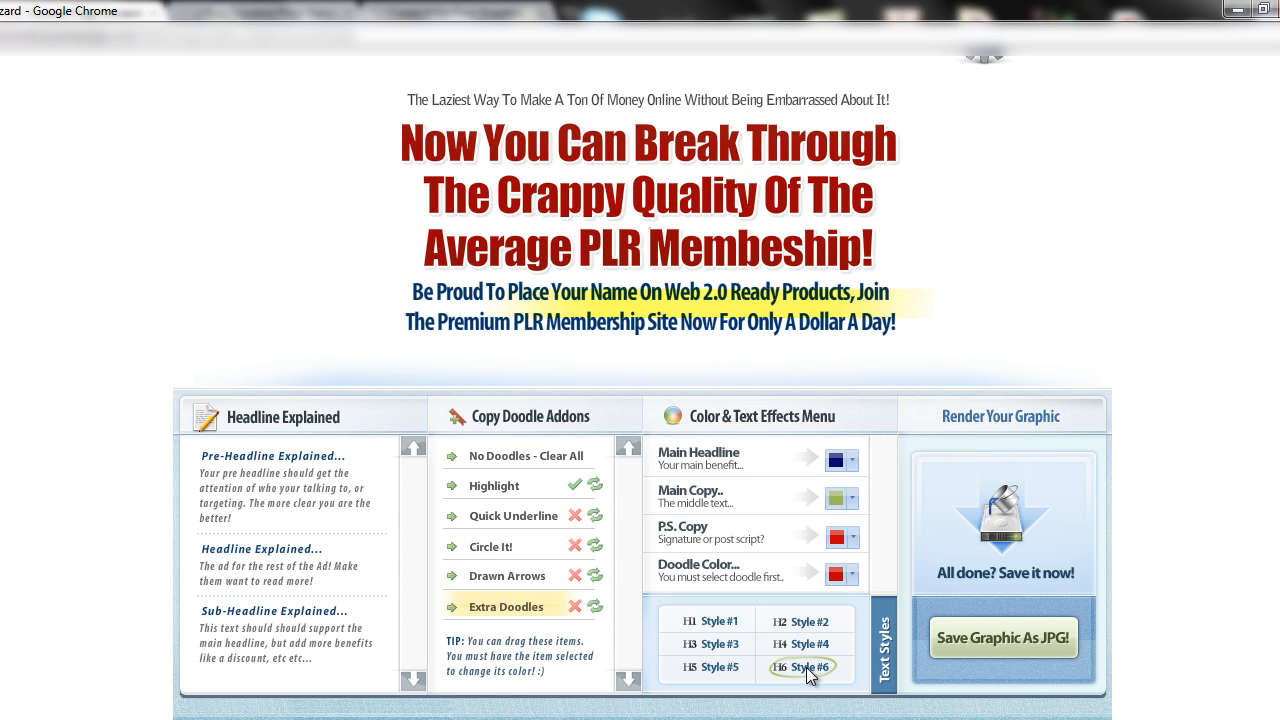
Step: Switch the graphic to text Style #4 and replace its main headline with the squeeze page headline from the 10 Minute Squeeze Pages site
click(810, 645)
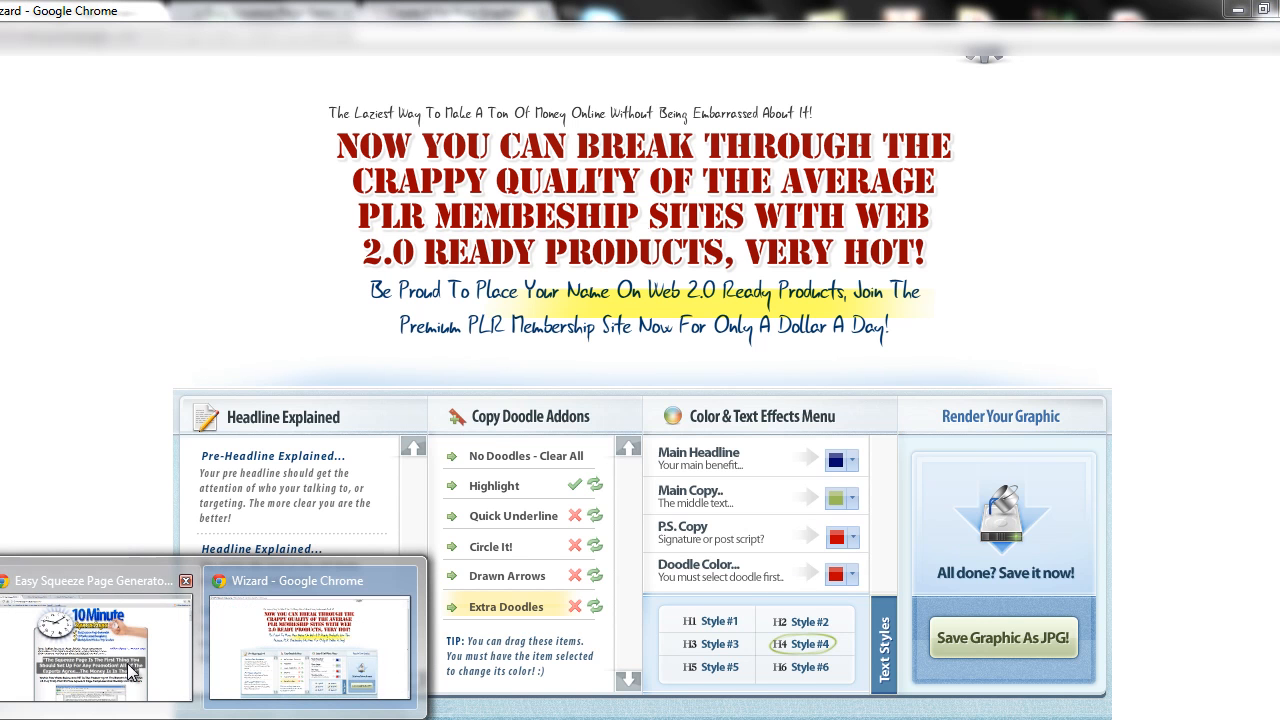
click(100, 640)
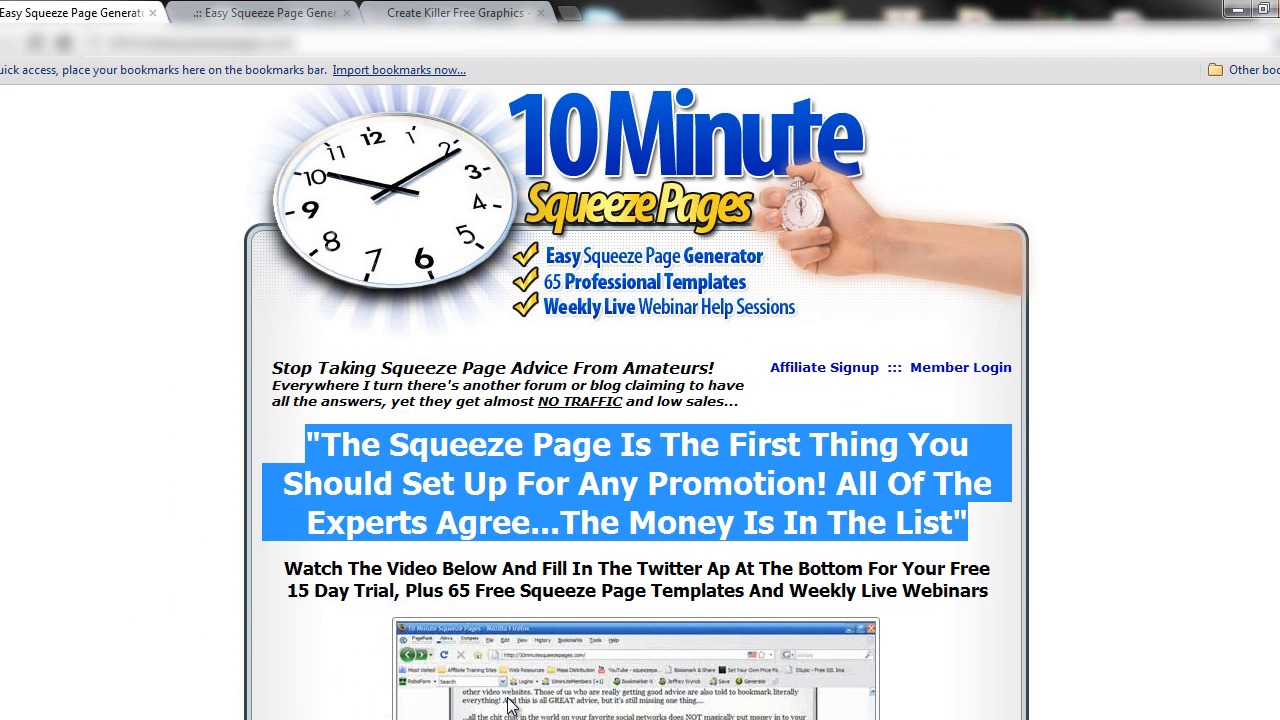
click(224, 718)
click(260, 650)
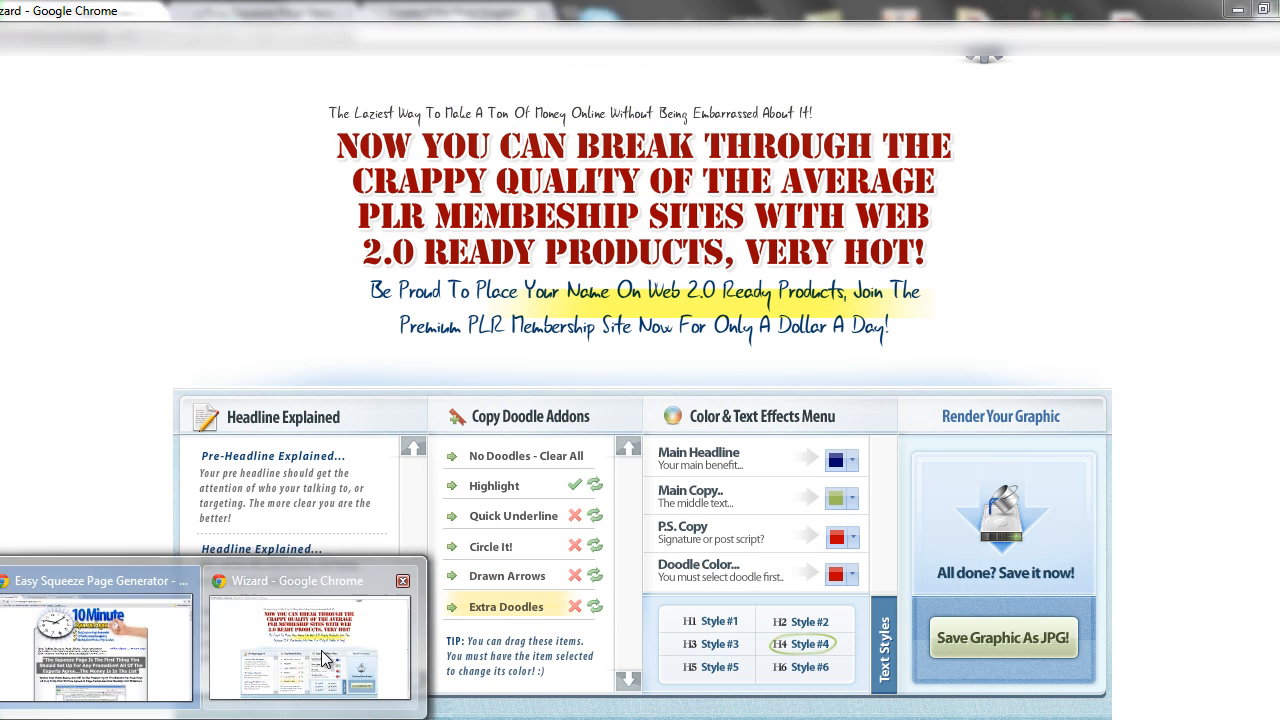
drag(338, 143, 961, 288)
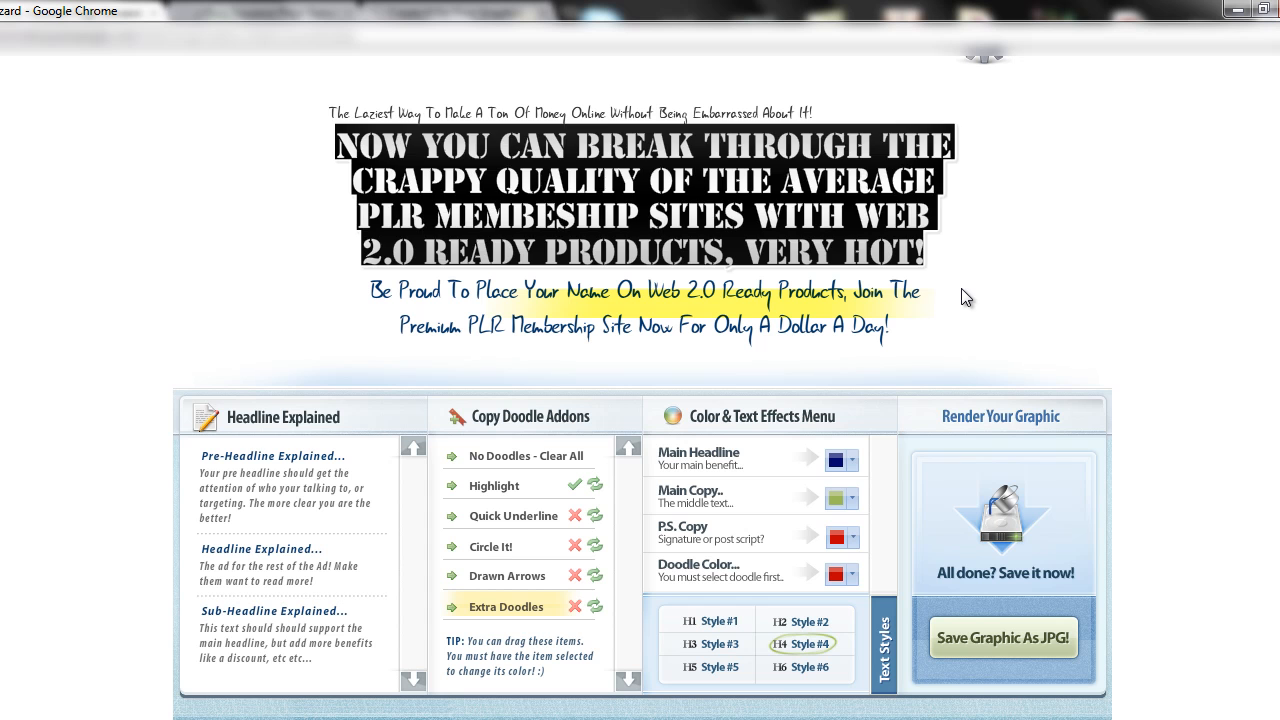
text("THE SQUEEZE PAGE IS THE FIRST THING YOU SHOULD SET UP FOR ANY PROMOTION! ALL OF THE EXPERTS AGREE...THE MONEY IS IN THE LIST")
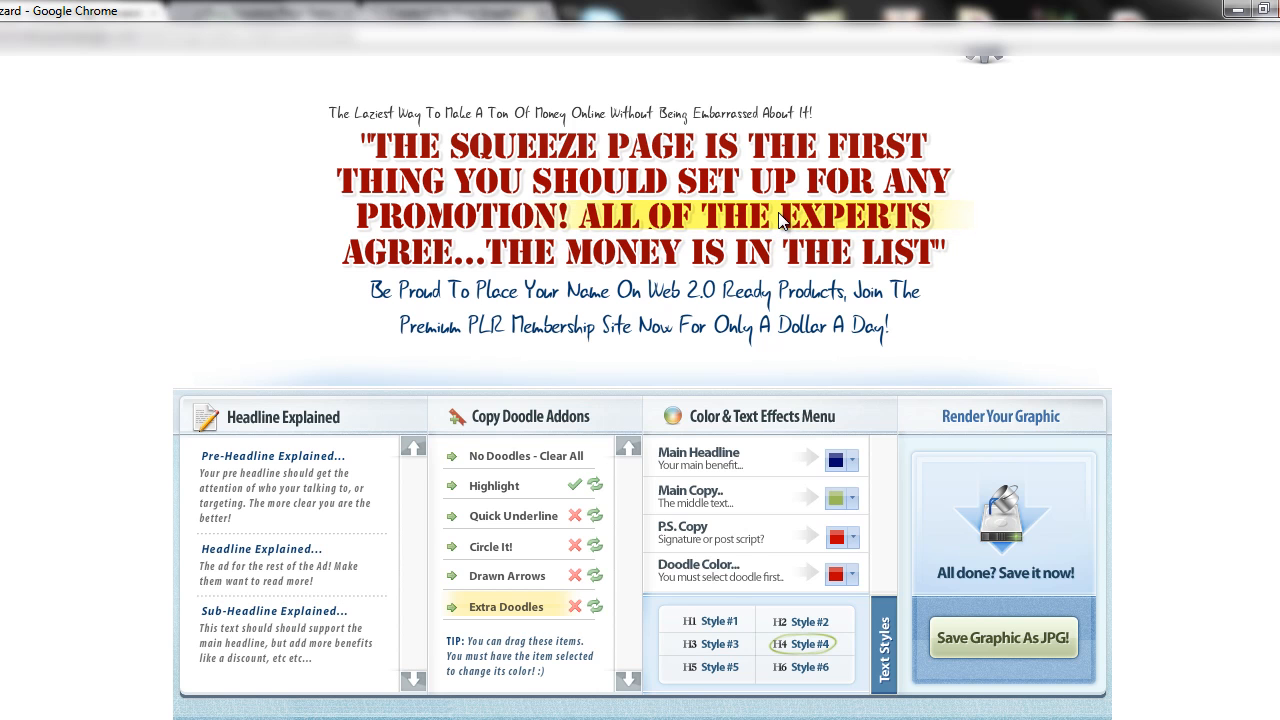
Step: Delete the pre-headline and replace the sub-headline with "Watch The Video Below To Get Started On Your New Squeeze Page Today..."
drag(820, 112, 279, 94)
key(BackSpace)
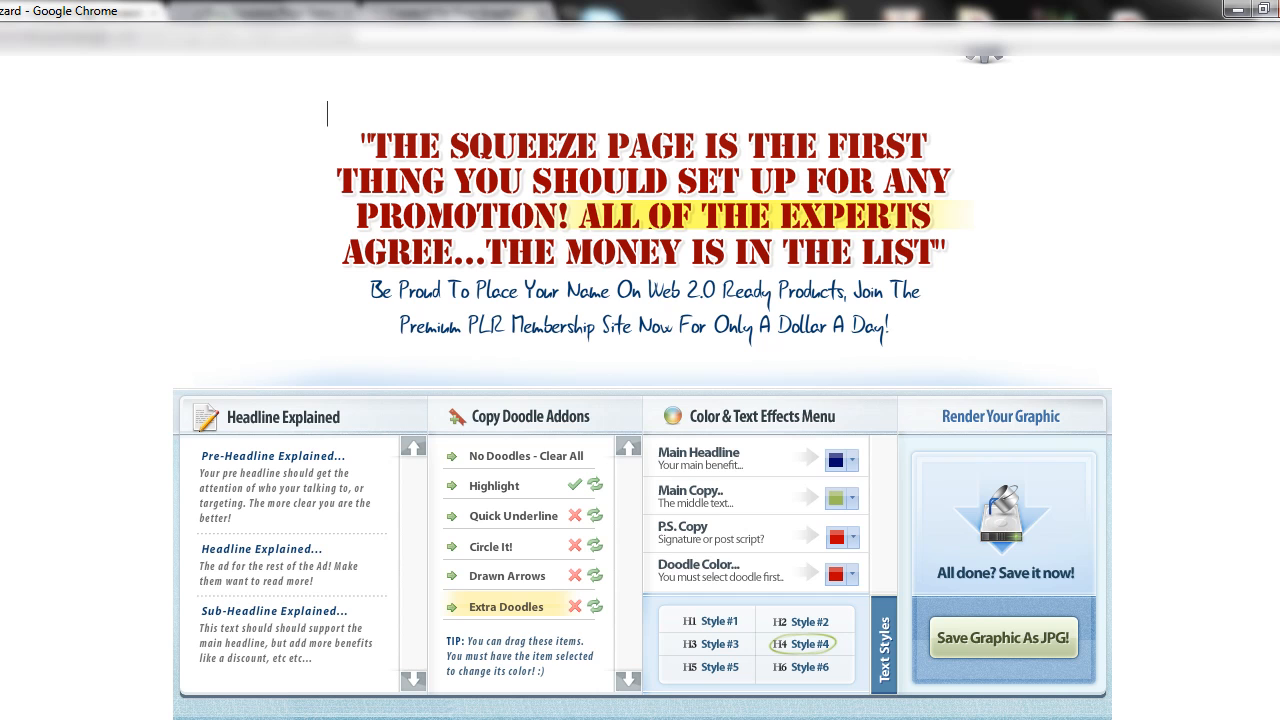
click(548, 717)
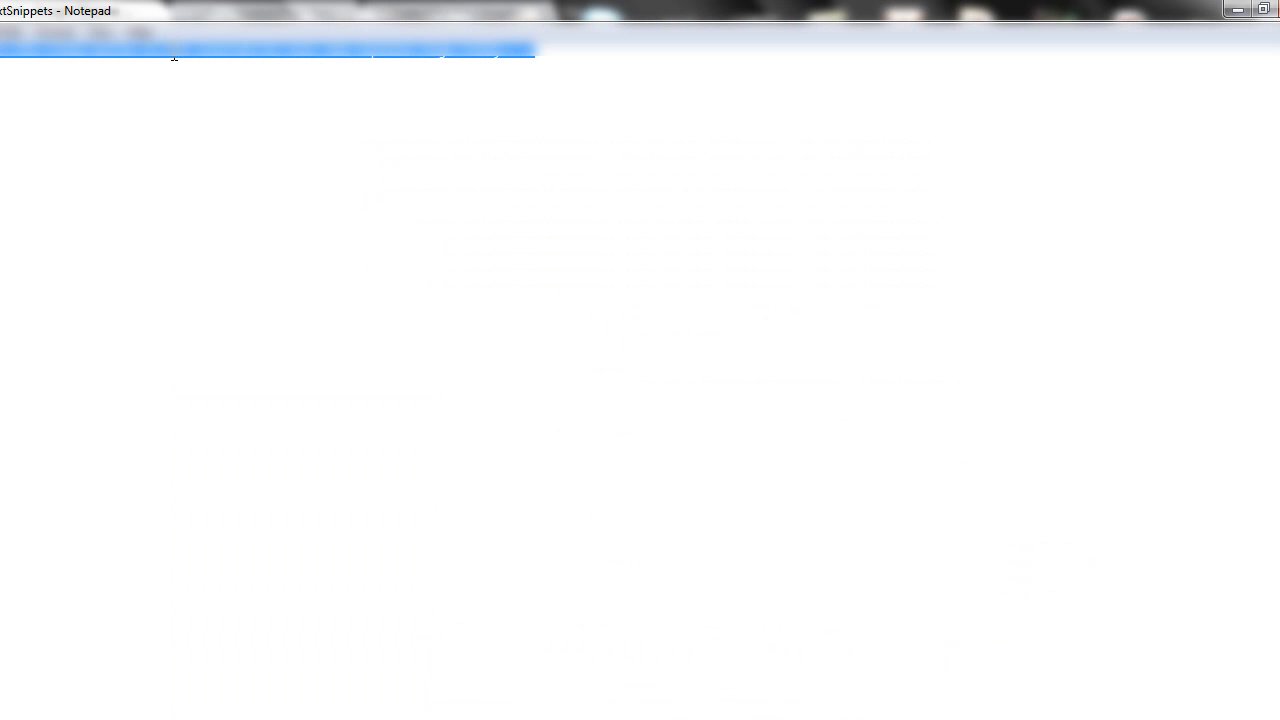
click(1236, 12)
drag(887, 326, 690, 310)
drag(903, 326, 373, 292)
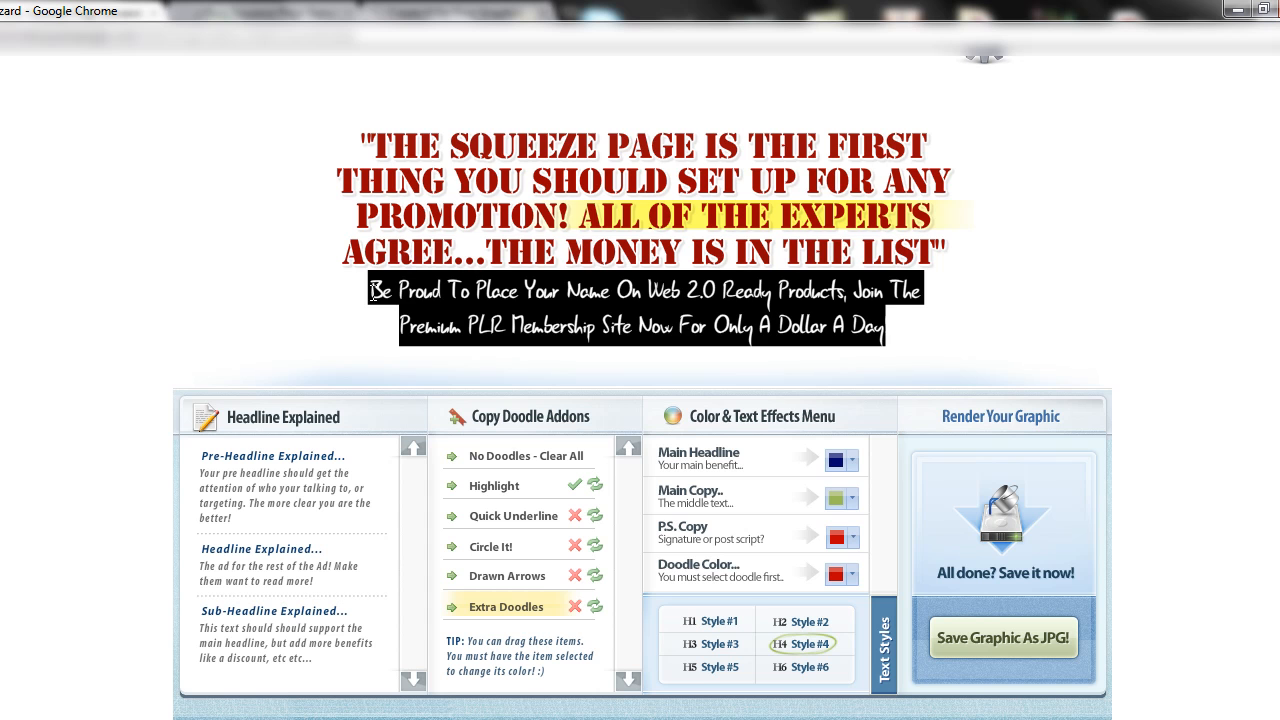
text(Watch The Video Below To Get Started On Your New Squeeze Page Today...)
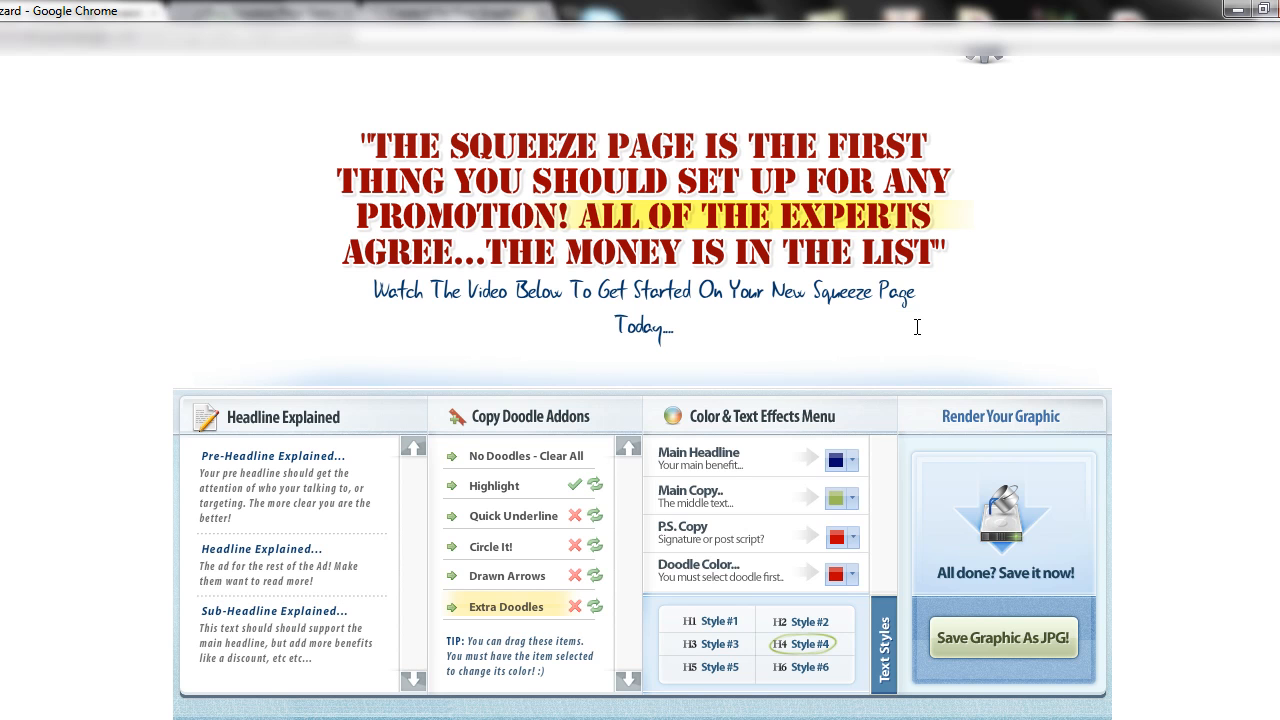
Step: Reapply text Style #4 and change the sub-headline to "Watch Below To Get Started On Your New Squeeze Page Today..."
click(806, 622)
click(811, 645)
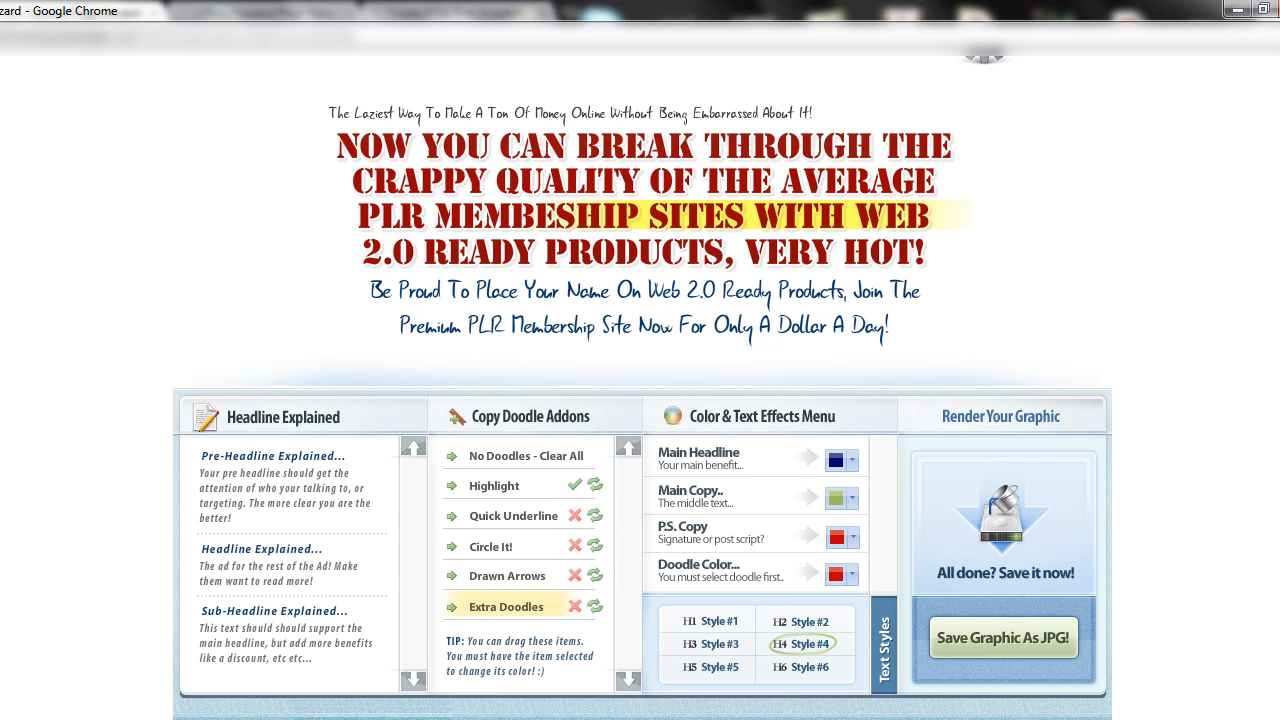
mouse_move(202, 719)
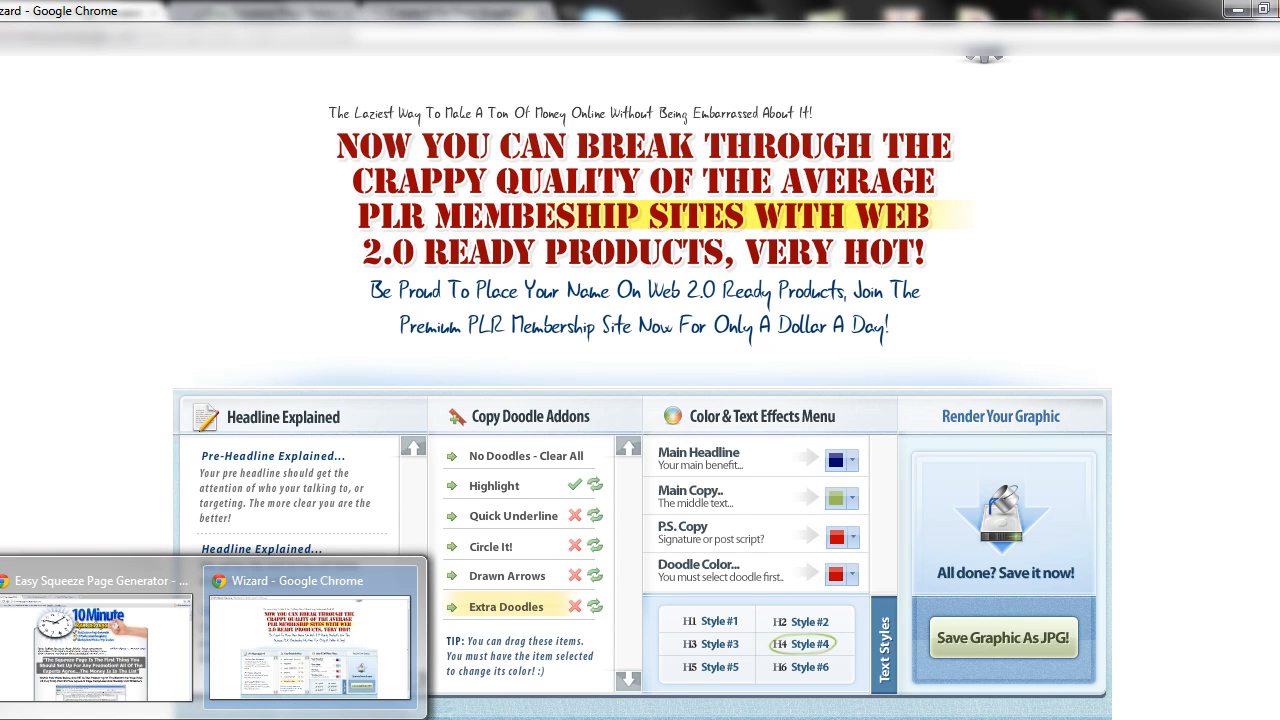
drag(886, 326, 532, 325)
drag(393, 297, 313, 290)
text(Watch The Video Below To Get Started On Your New Squeeze Page Today...)
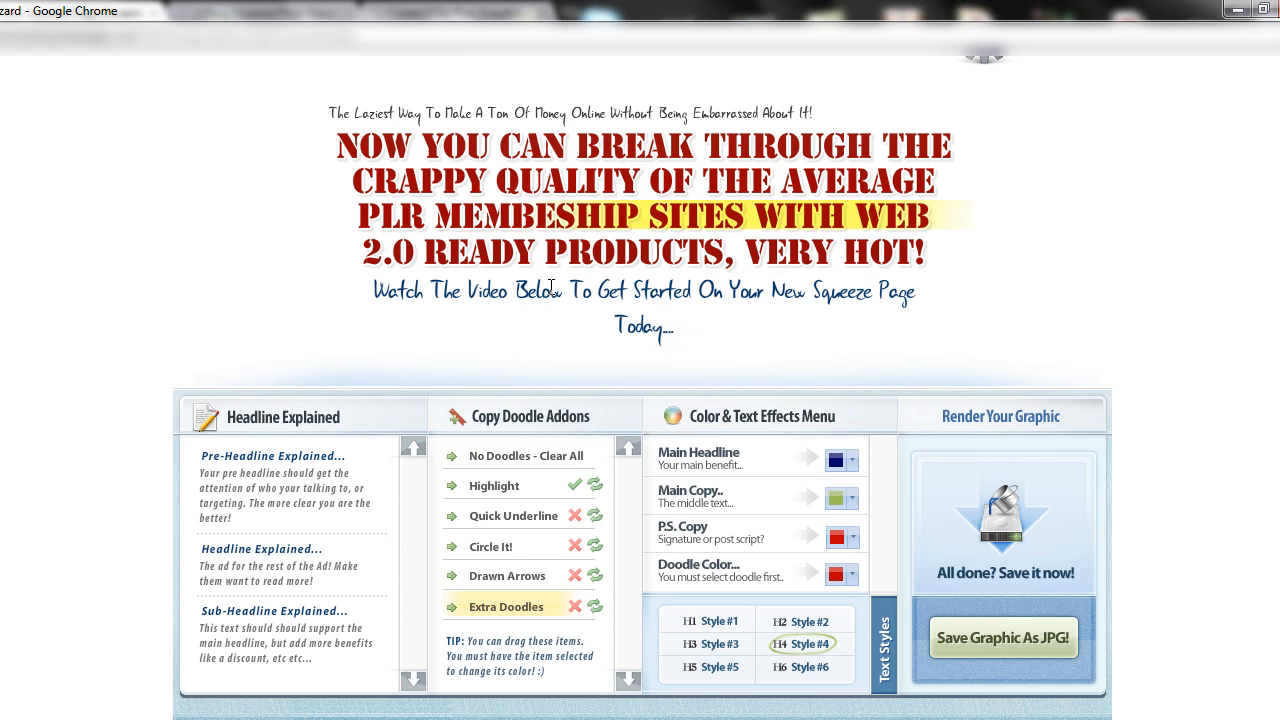
drag(592, 290, 337, 290)
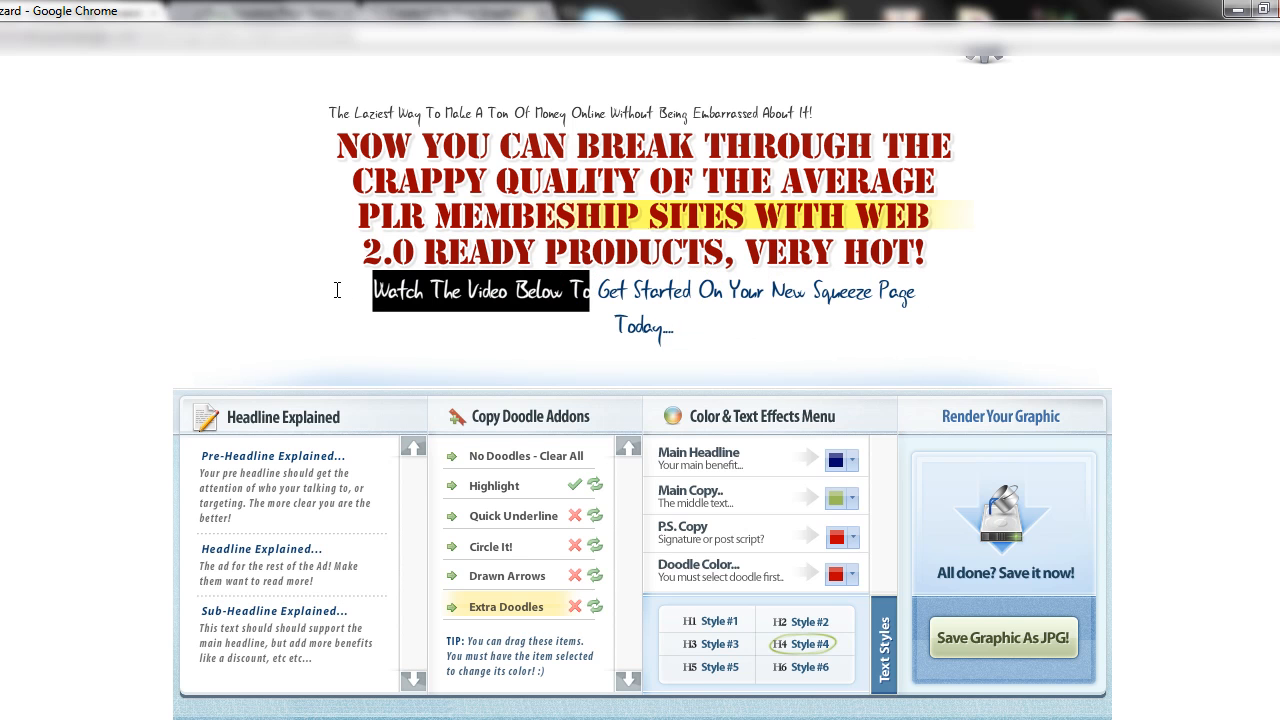
key(BackSpace)
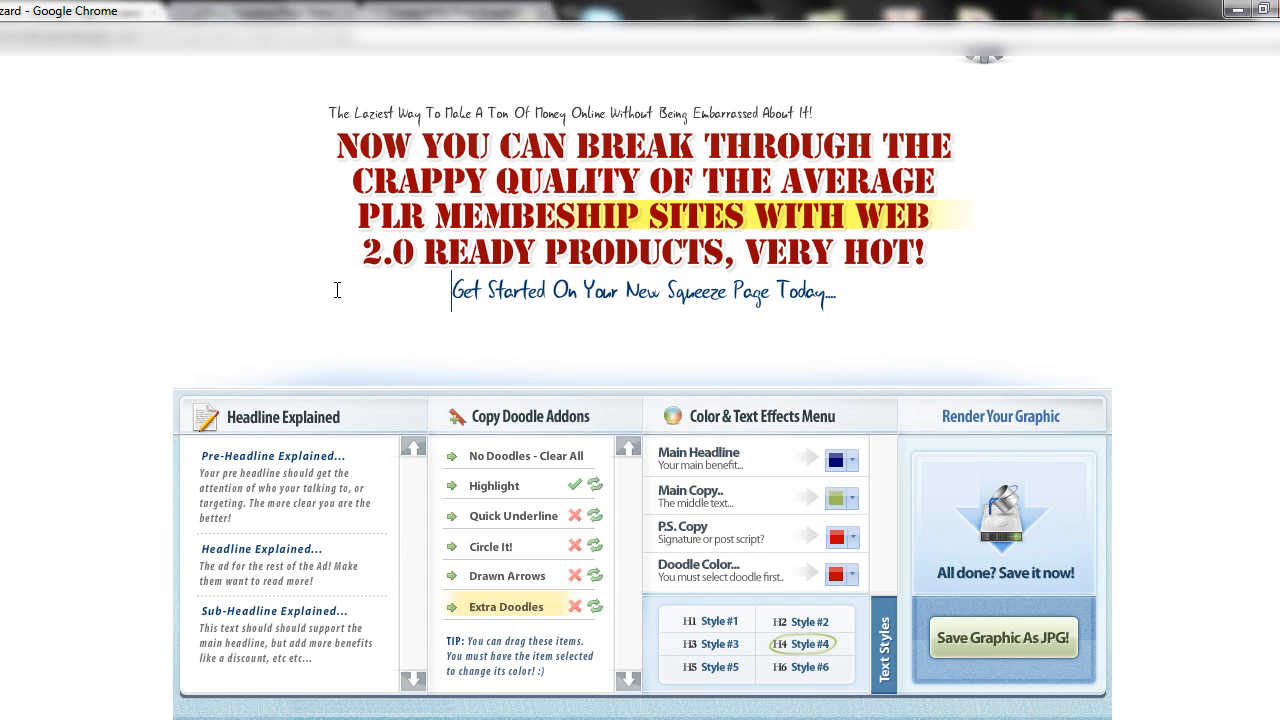
text(Watch Belo)
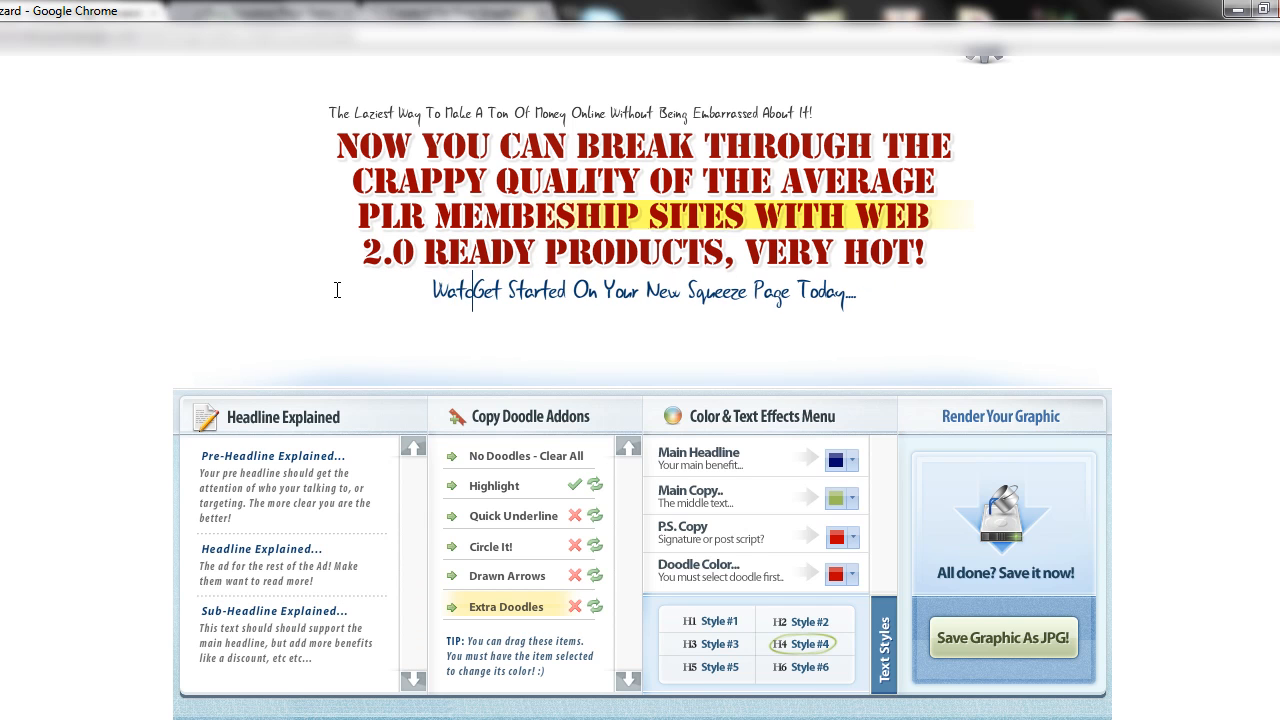
text(w To)
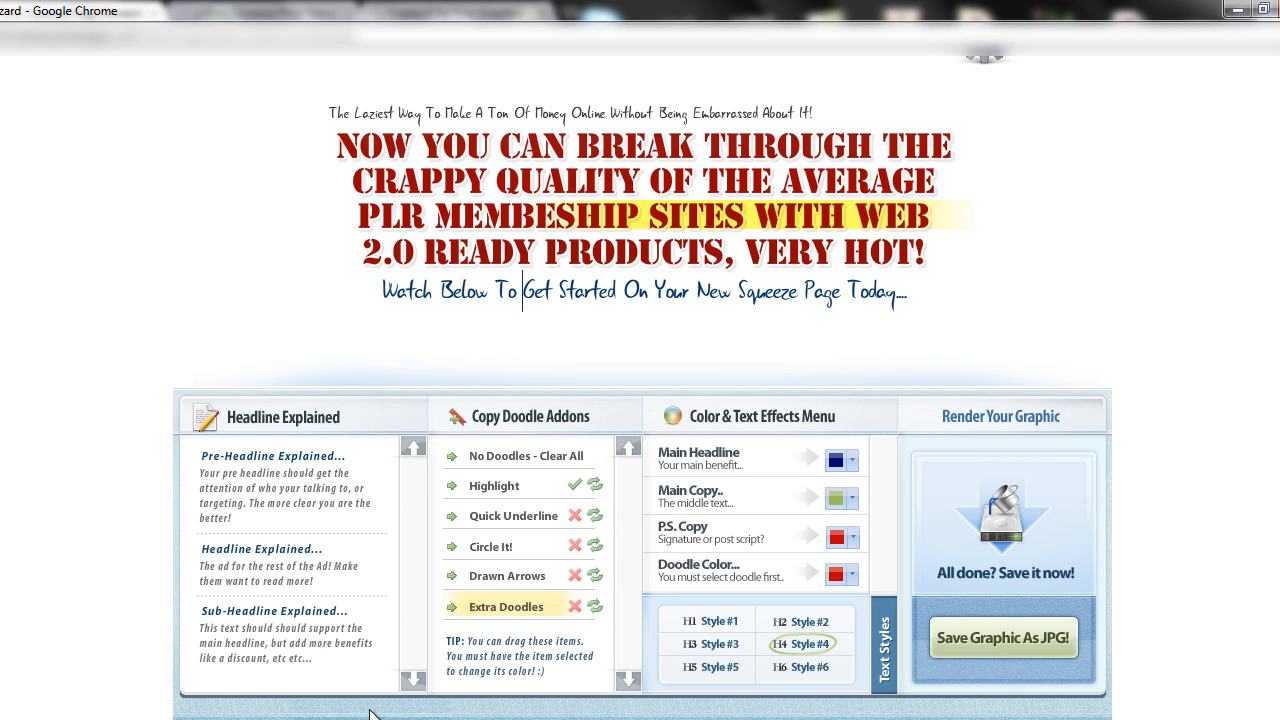
Step: Store the shortened sub-headline text in the TextSnippets file in Notepad
drag(916, 292, 371, 300)
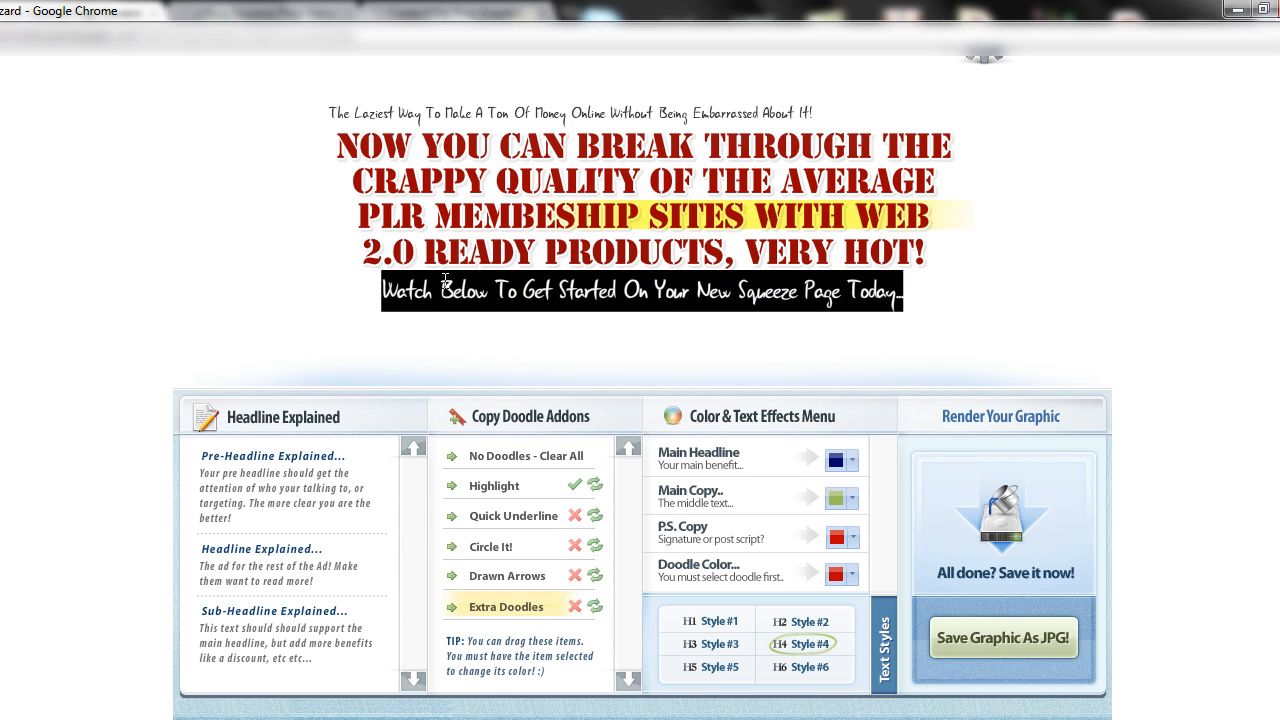
click(444, 719)
key(ctrl+v)
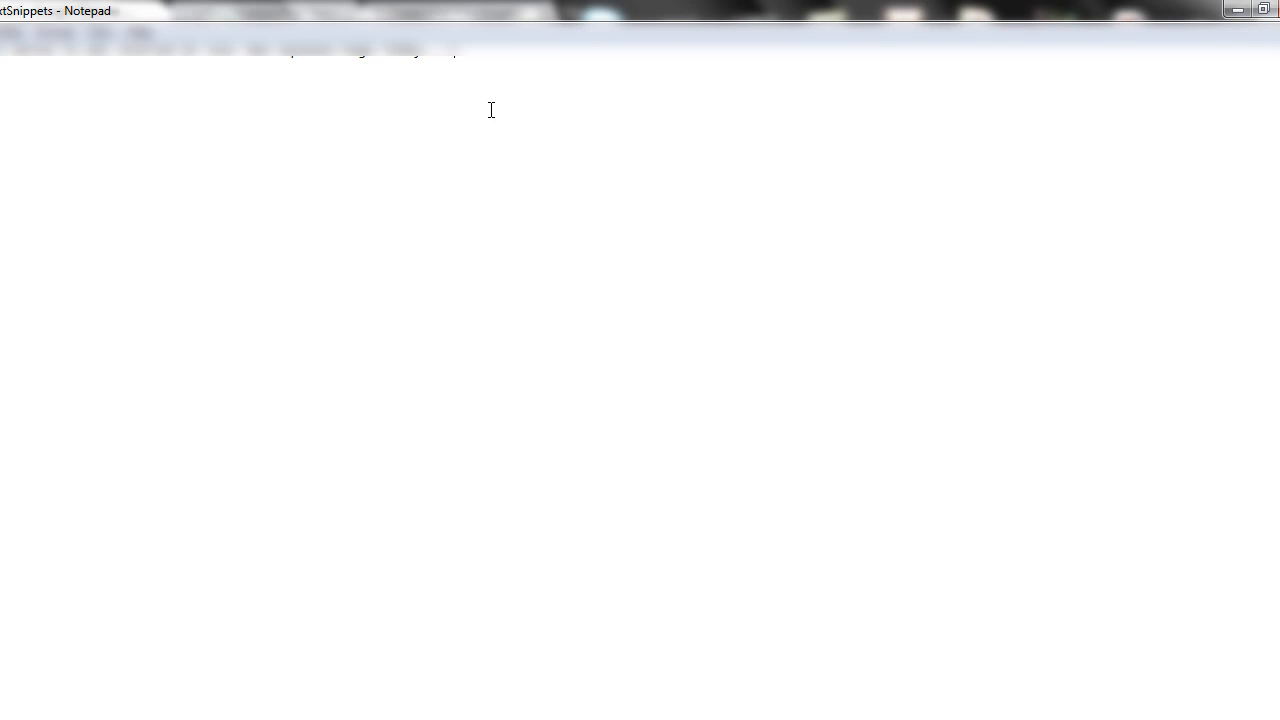
click(1232, 12)
Step: Replace the main headline with the highlighted headline from the 10 Minute Squeeze Pages site and delete the pre-headline
mouse_move(236, 716)
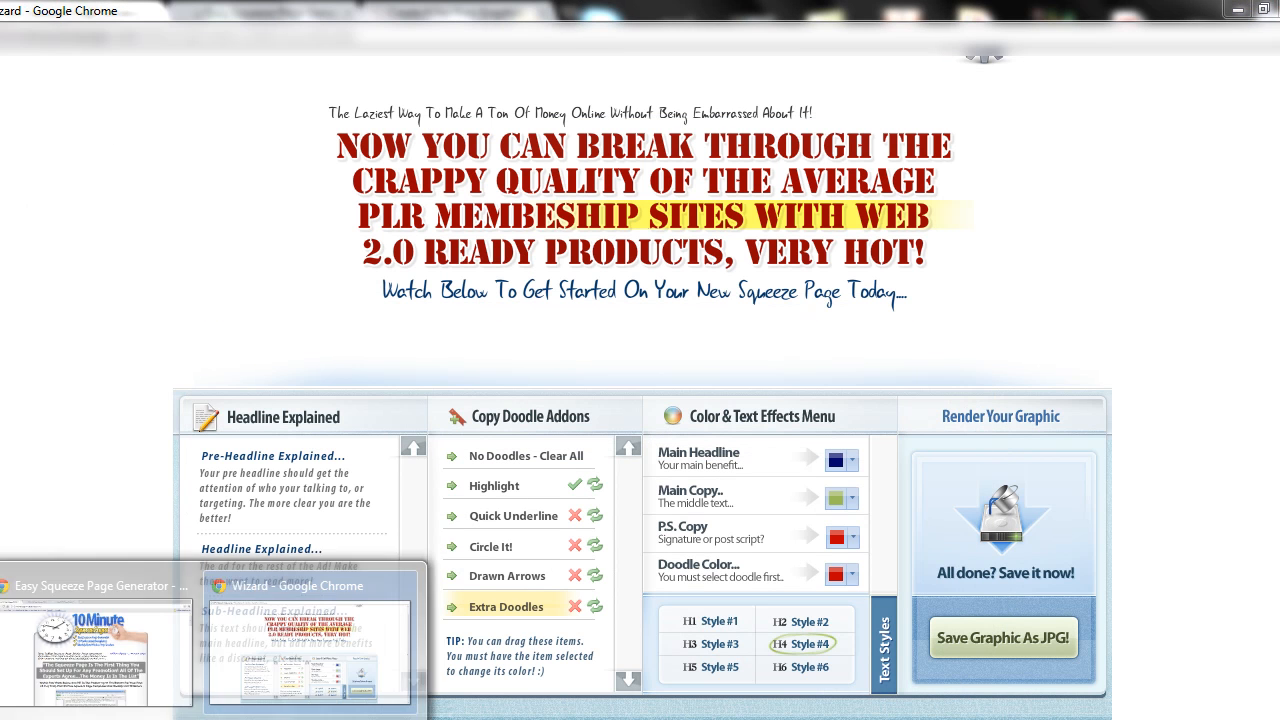
click(126, 666)
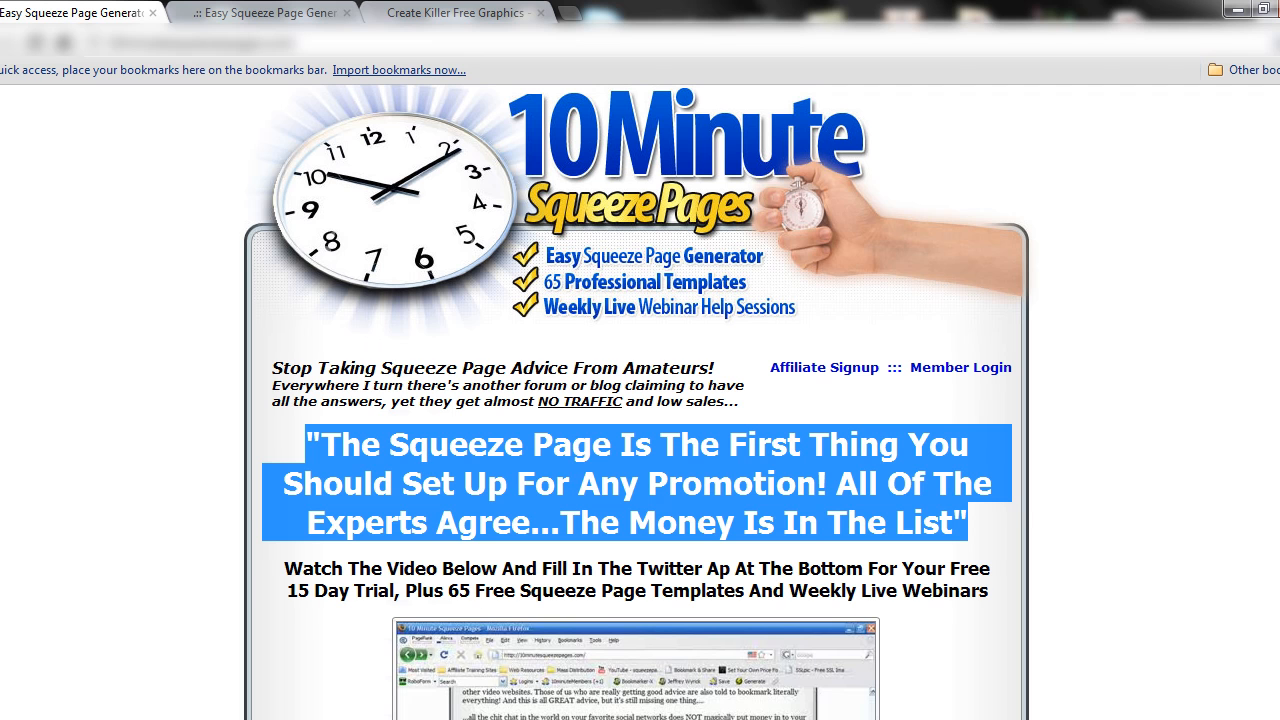
mouse_move(236, 716)
click(242, 676)
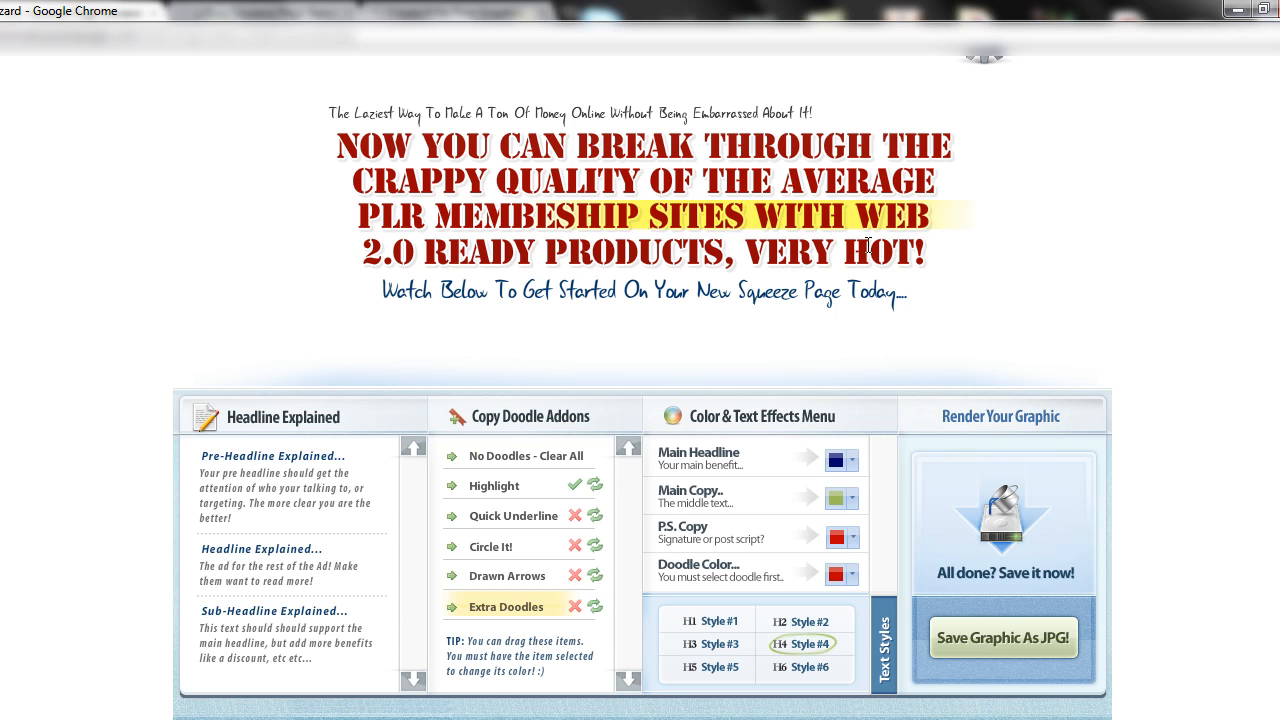
drag(927, 250, 337, 150)
text("THE SQUEEZE PAGE IS THE FIRST THING YOU SHOULD SET UP FOR ANY PROMOTION! ALL OF THE EXPERTS AGREE...THE MONEY IS IN THE LIST")
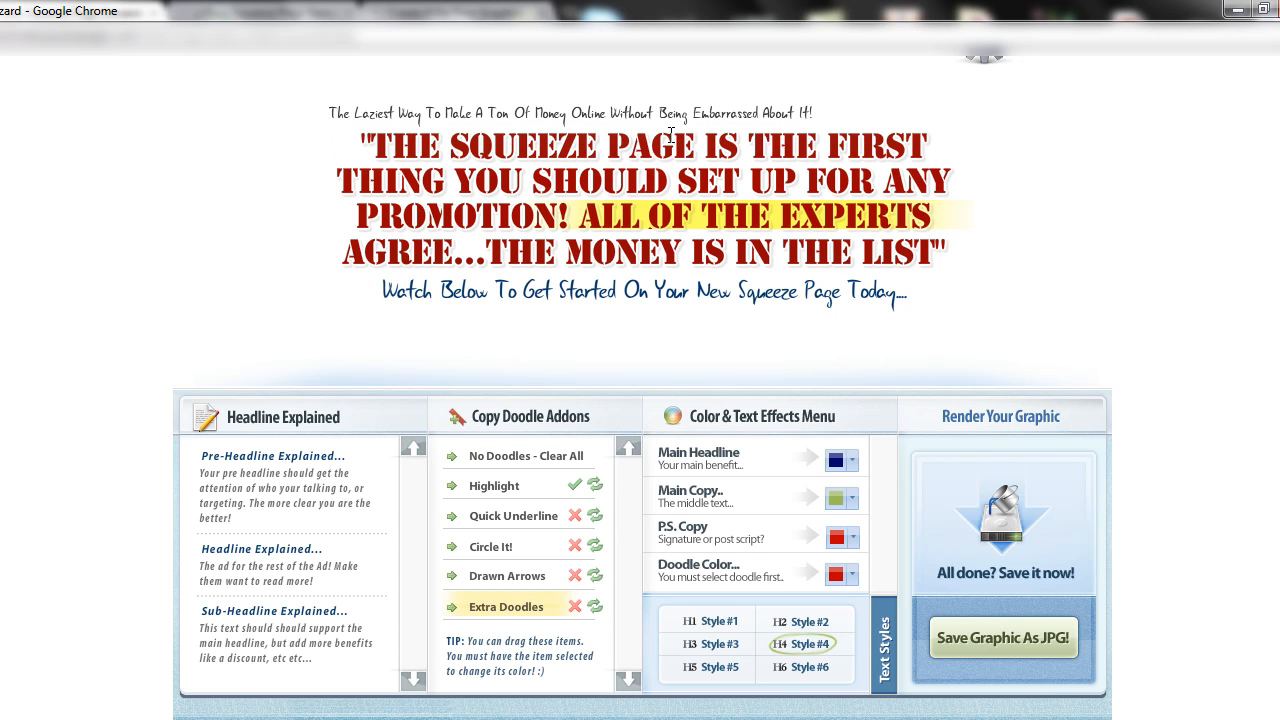
drag(812, 113, 263, 124)
key(BackSpace)
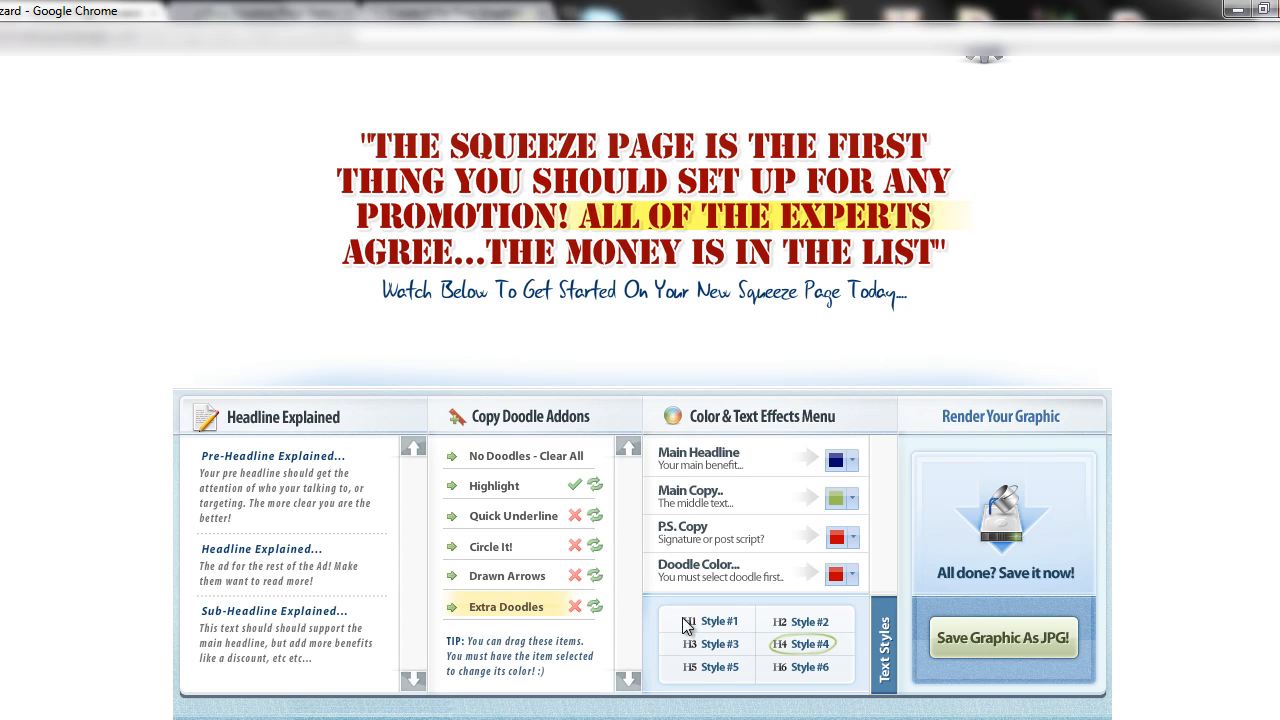
Step: Render the finished headline graphic as a JPG
scroll(640, 380, down, 1)
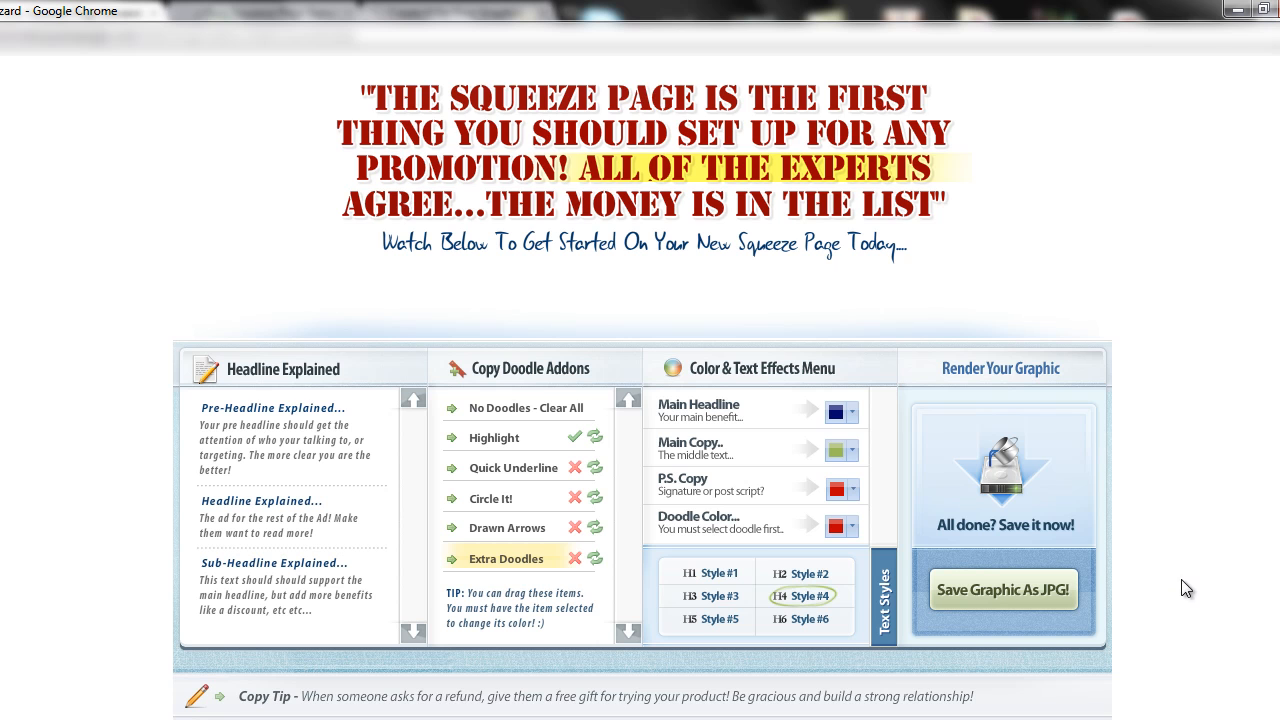
click(1012, 591)
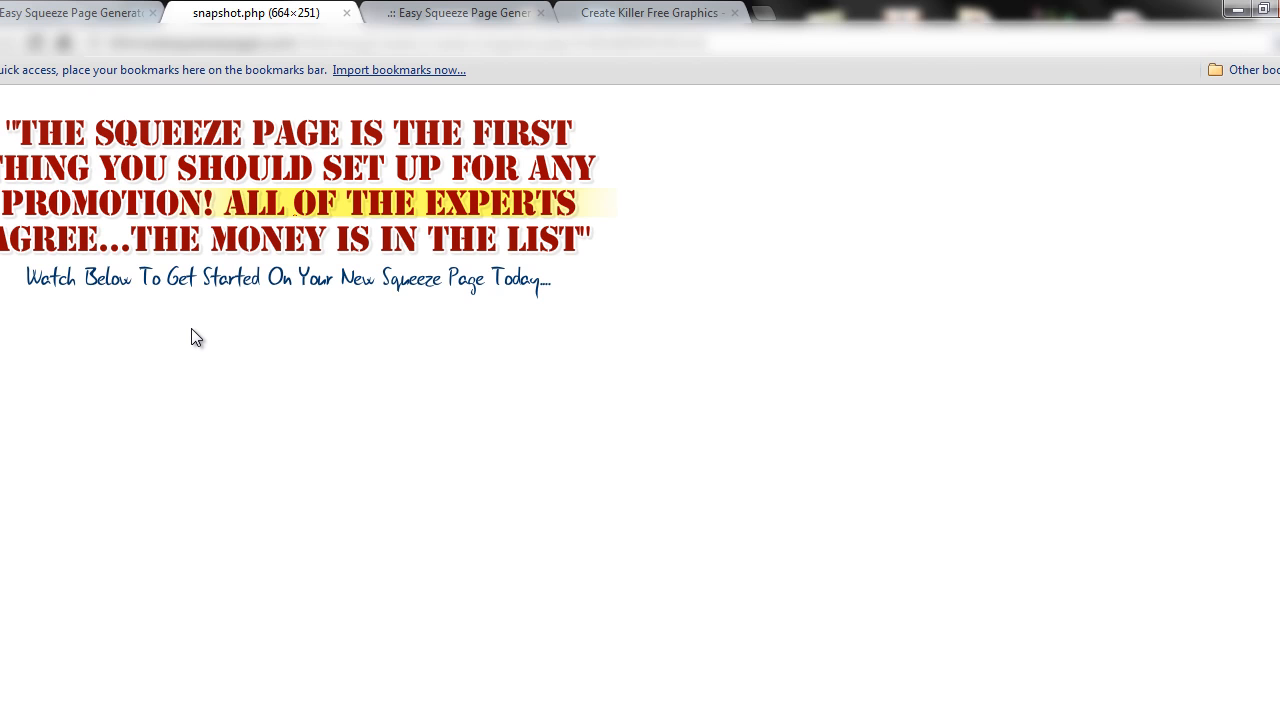
Step: Copy the rendered image's URL, try to load it in a new browser tab, and close that tab
right_click(230, 172)
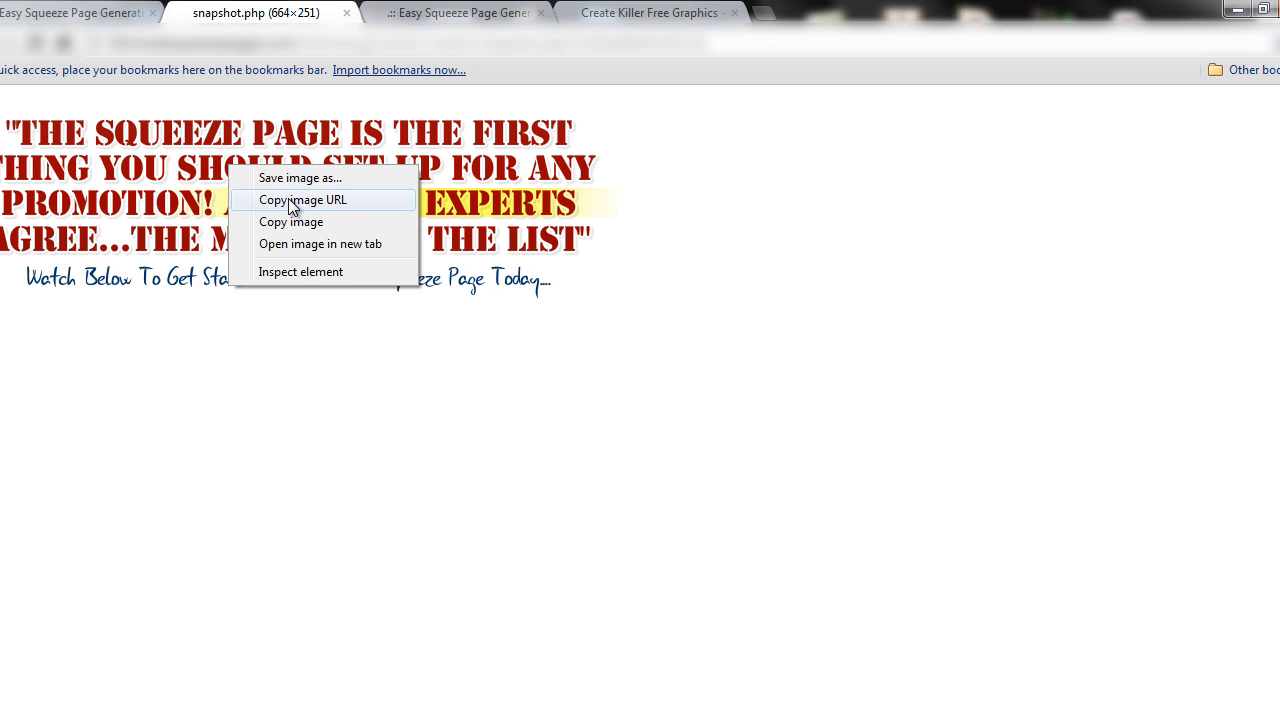
click(288, 199)
click(762, 12)
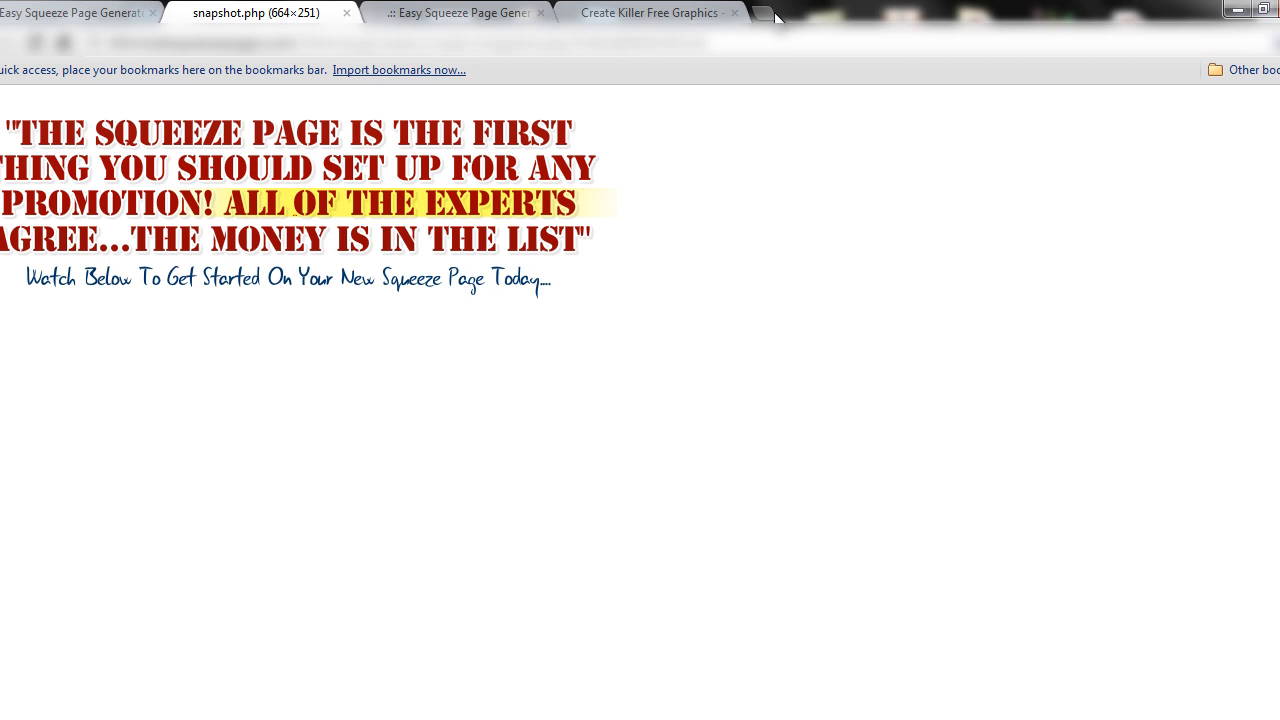
key(ctrl+v)
key(Return)
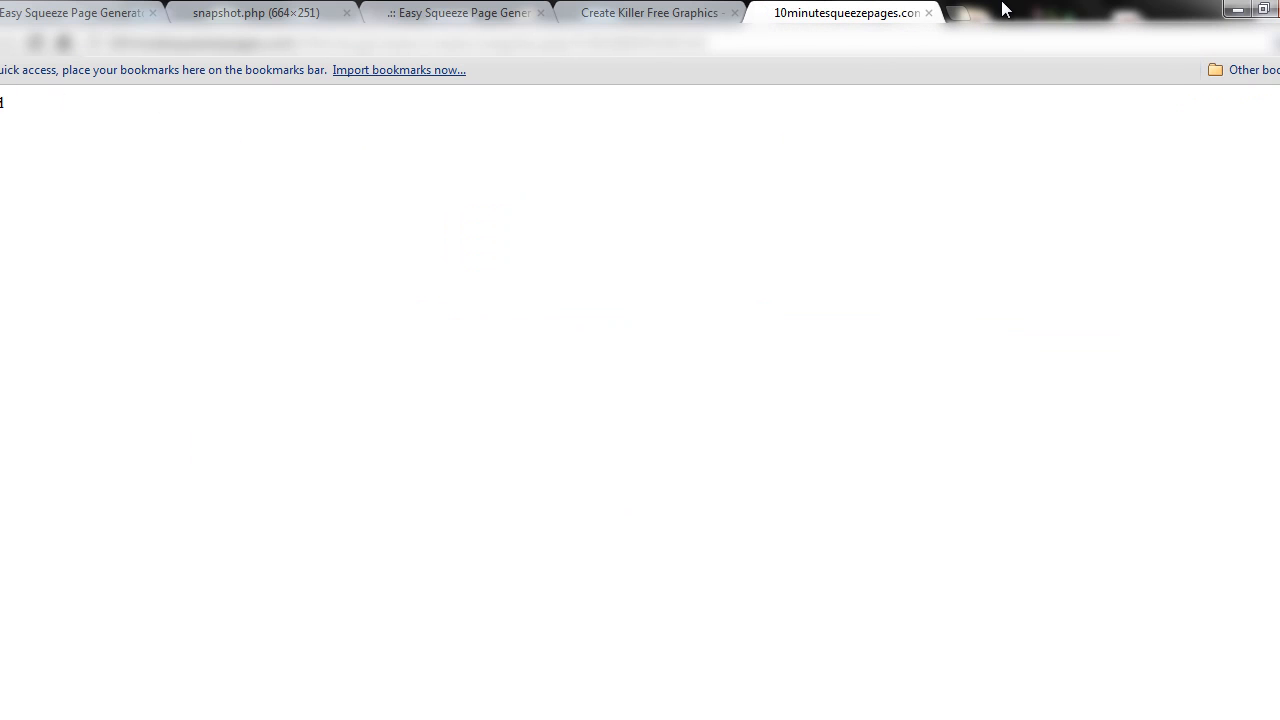
click(928, 13)
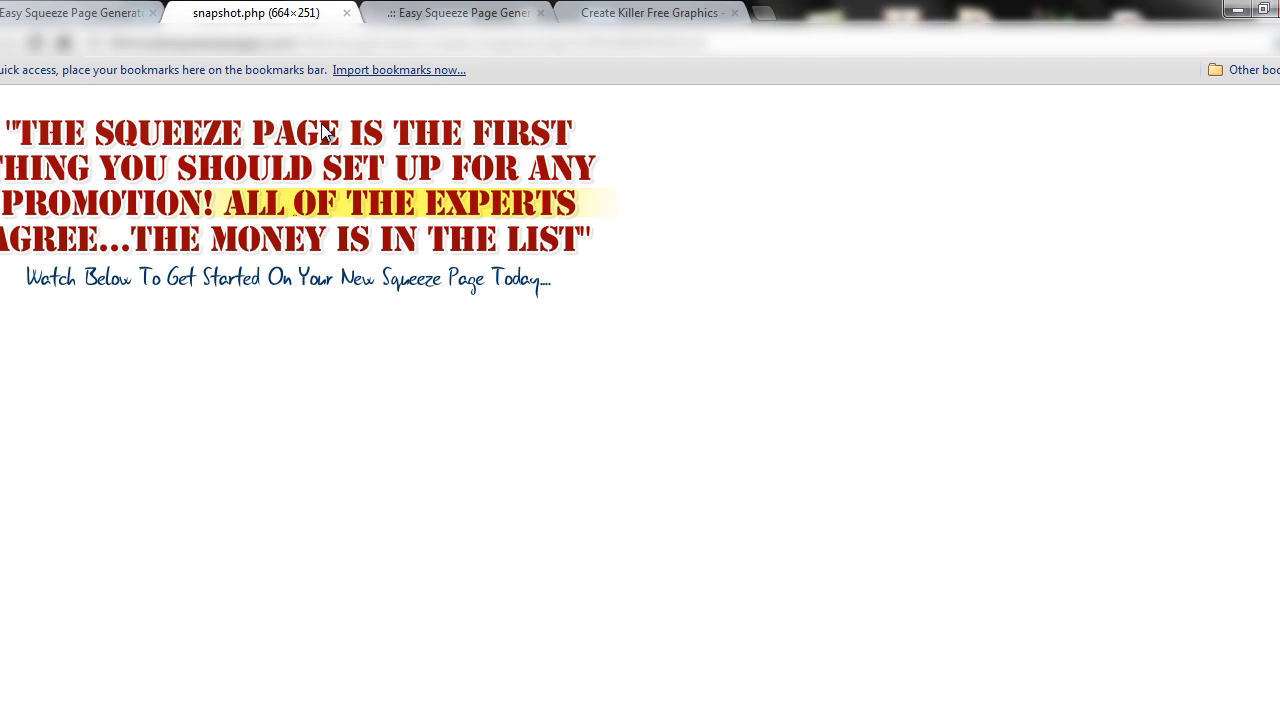
right_click(273, 167)
click(305, 183)
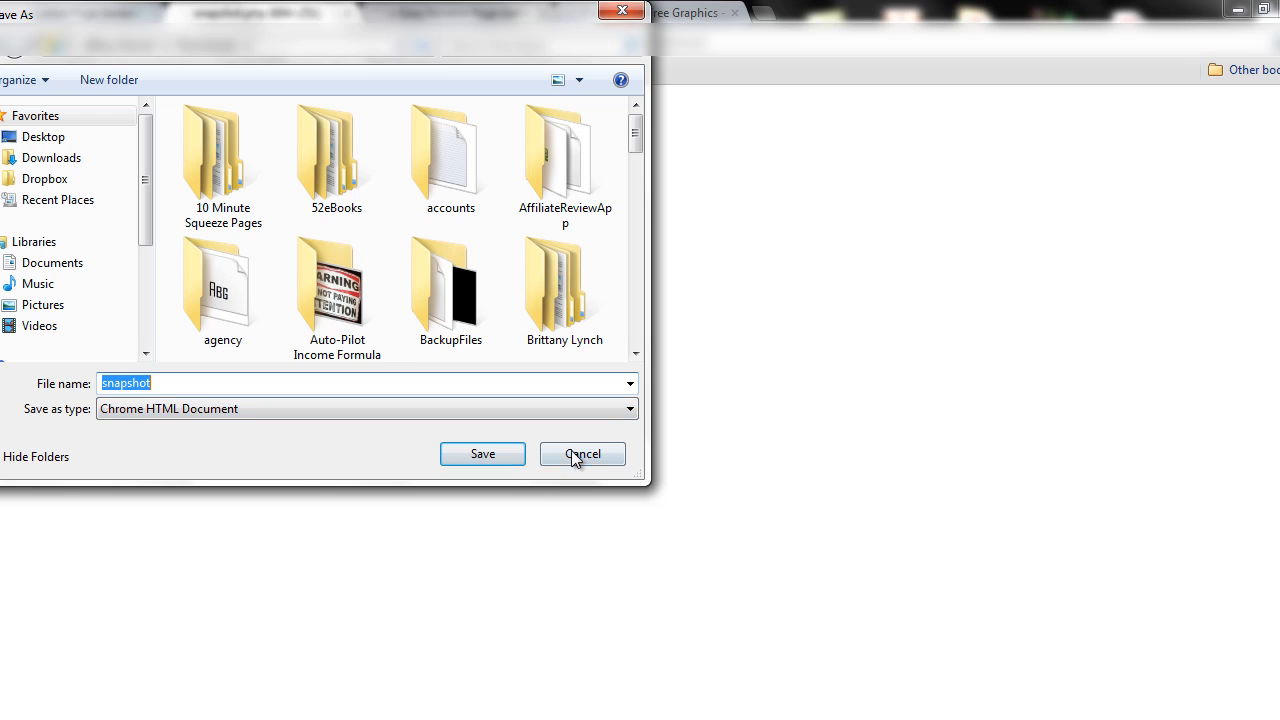
click(577, 455)
Step: Try to open the rendered image directly in its own tab, and close that tab
right_click(352, 227)
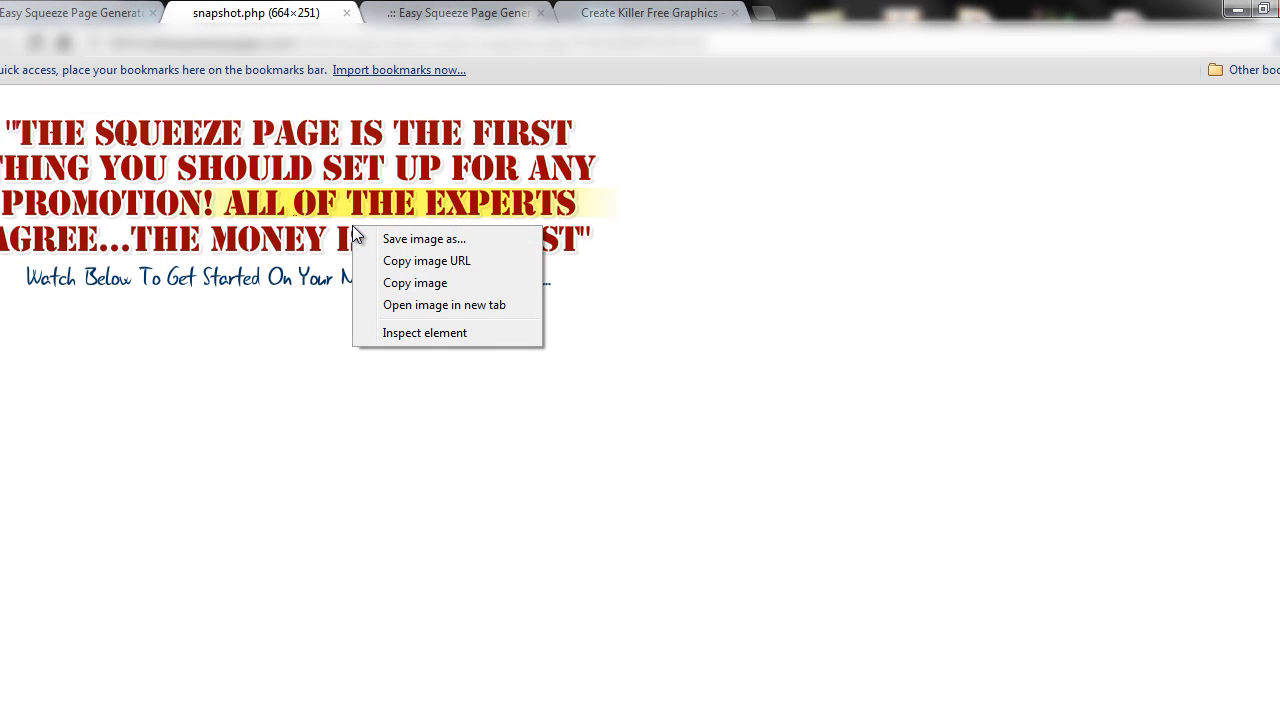
click(400, 308)
click(460, 15)
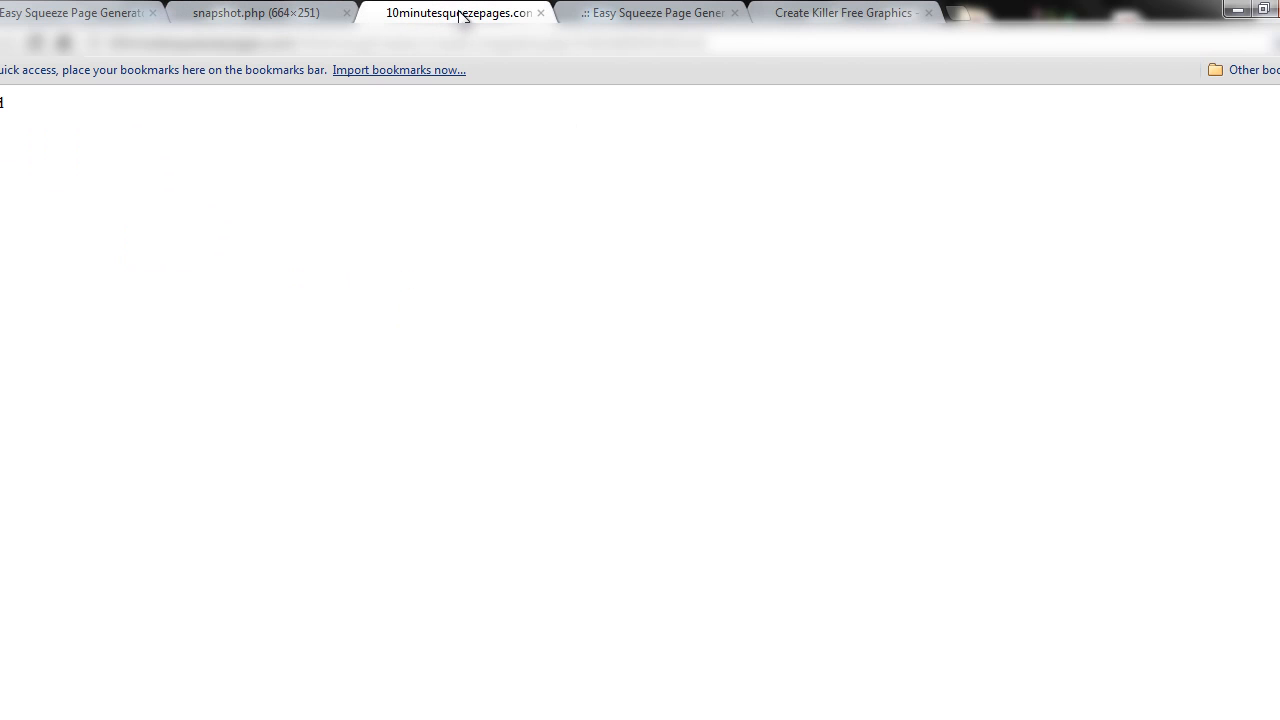
click(541, 13)
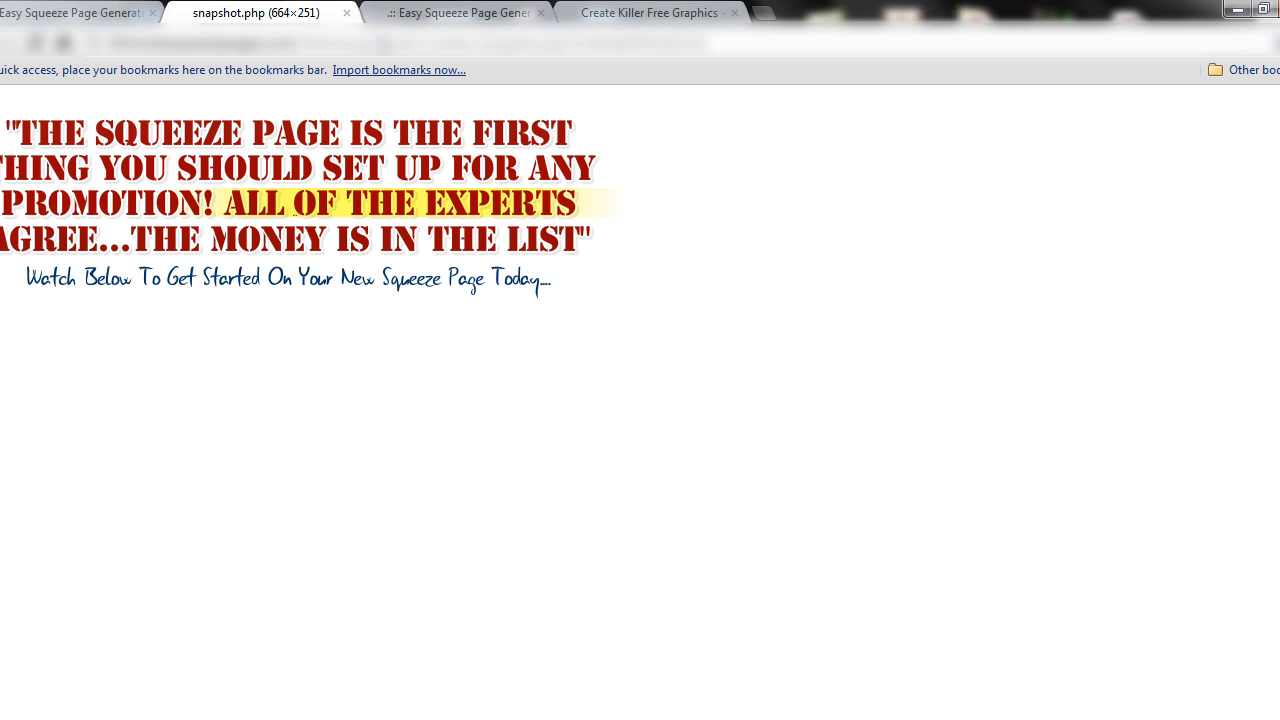
Step: Inspect the rendered image element and check its pixel dimensions in the element metrics
right_click(343, 171)
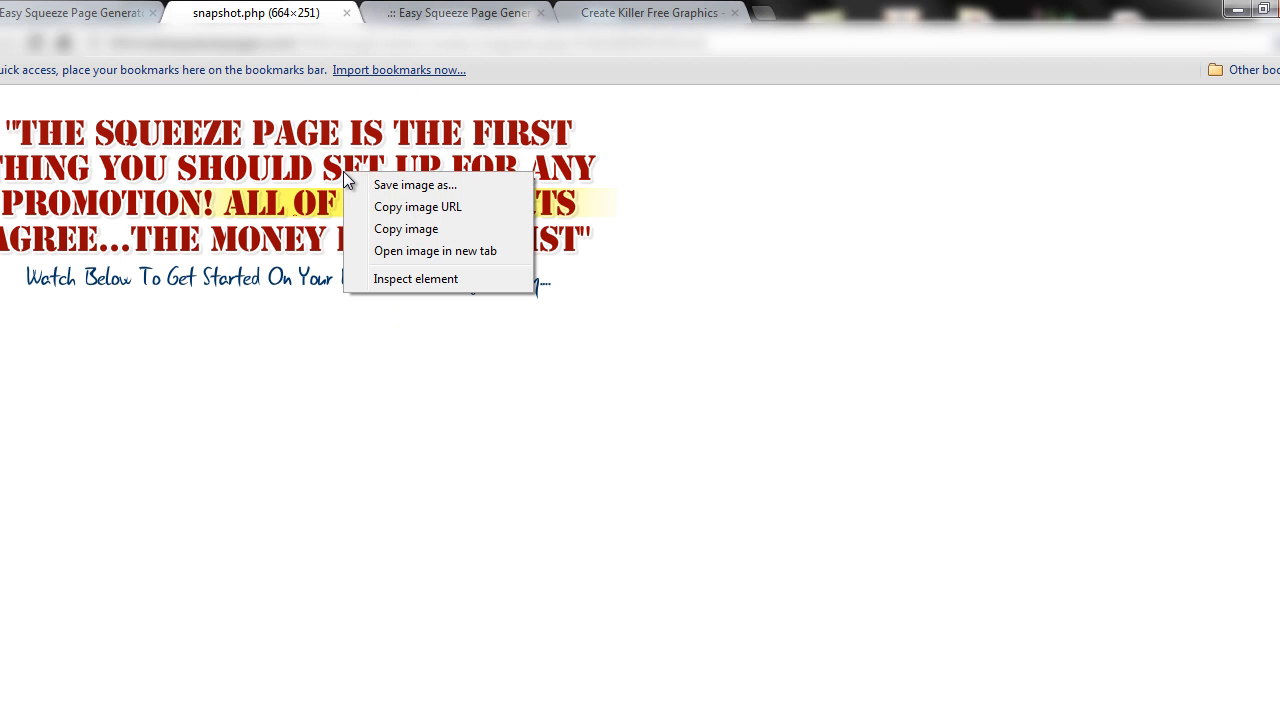
click(381, 280)
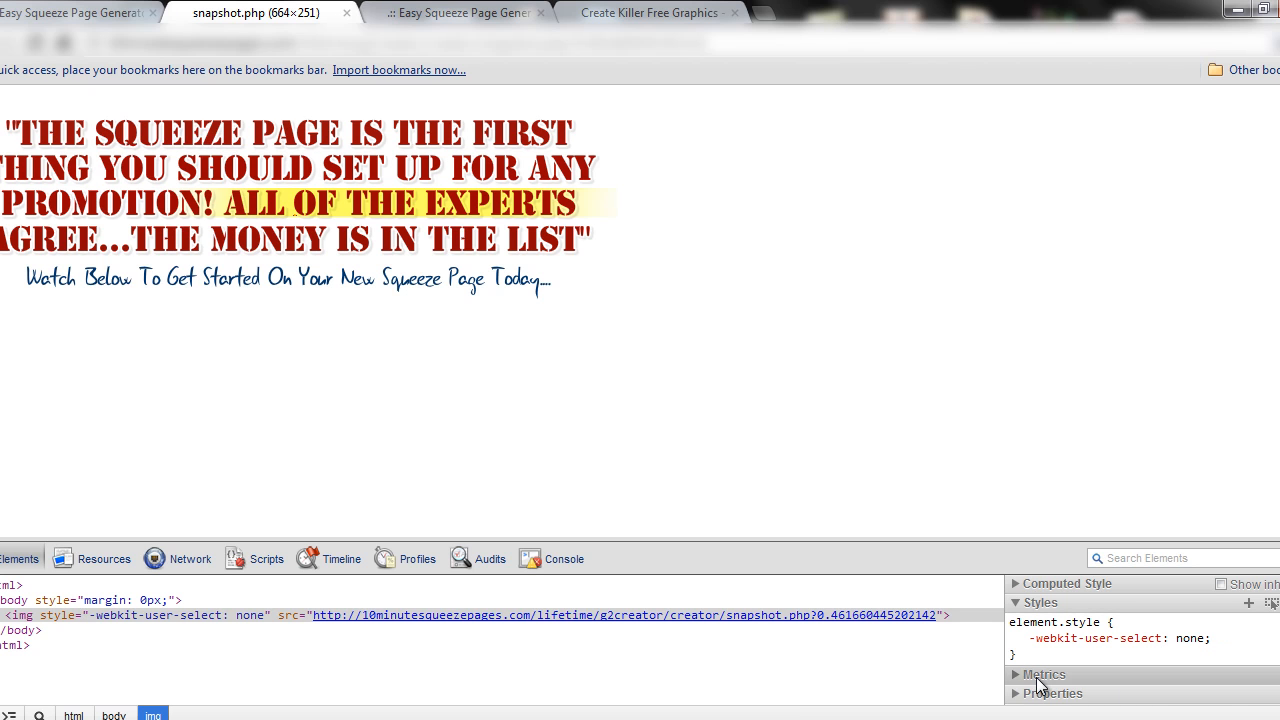
click(1038, 677)
scroll(1271, 603, down, 3)
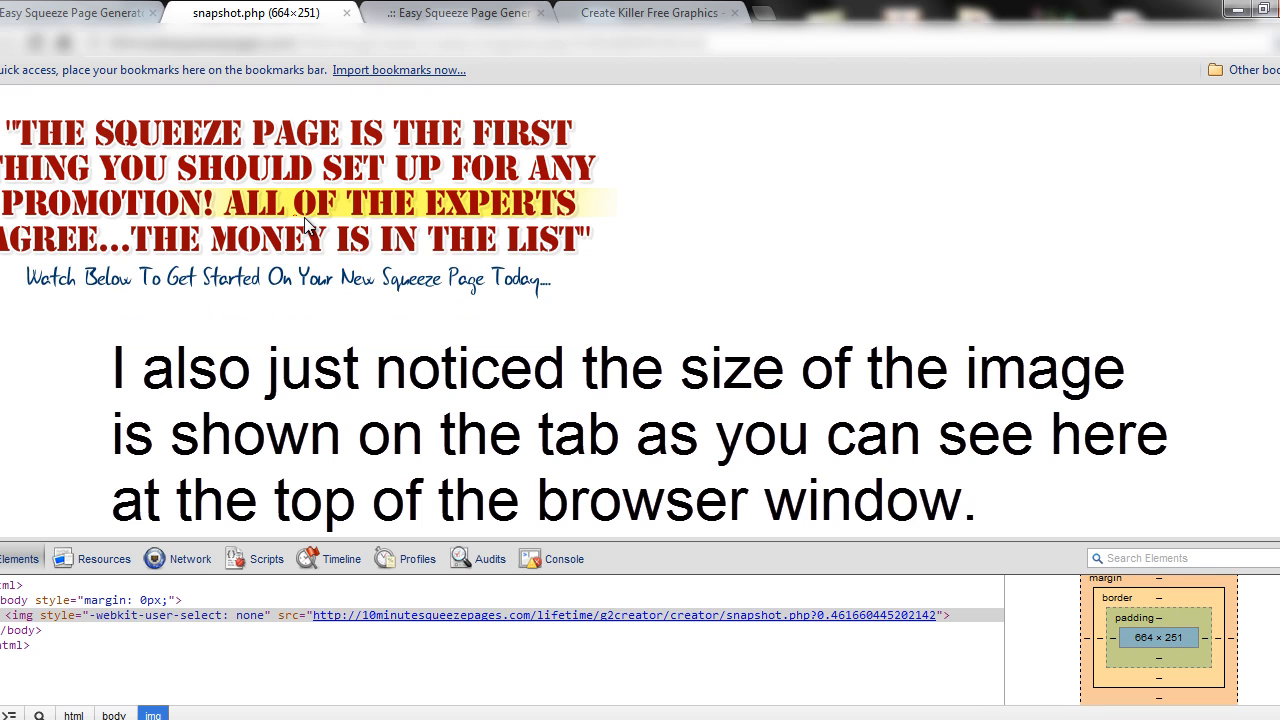
Step: Copy the rendered headline image to the clipboard
right_click(304, 217)
click(352, 275)
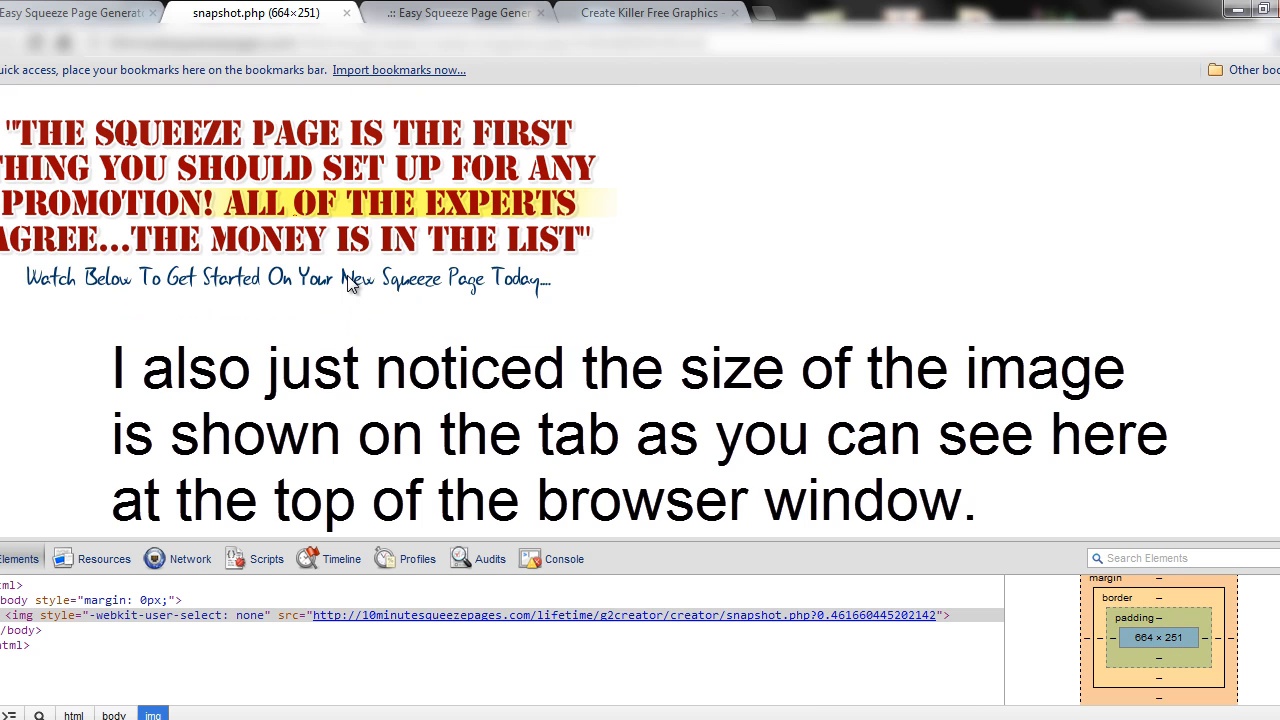
right_click(295, 156)
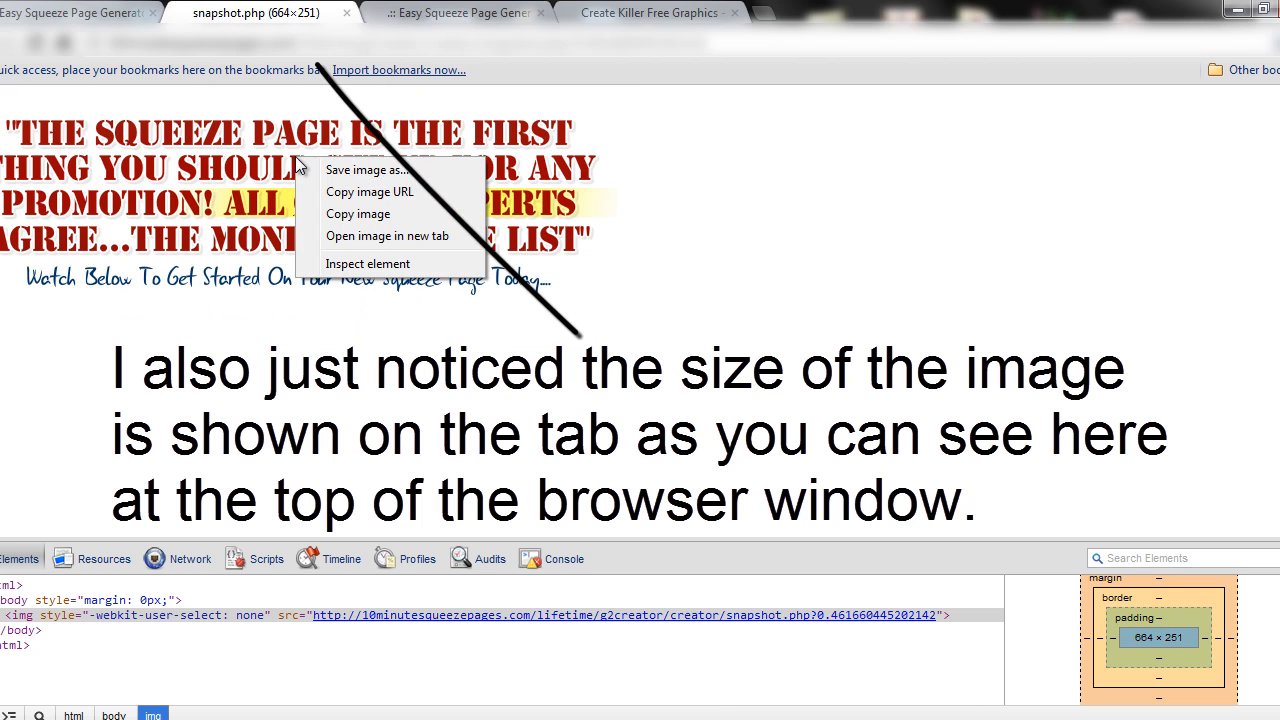
click(343, 217)
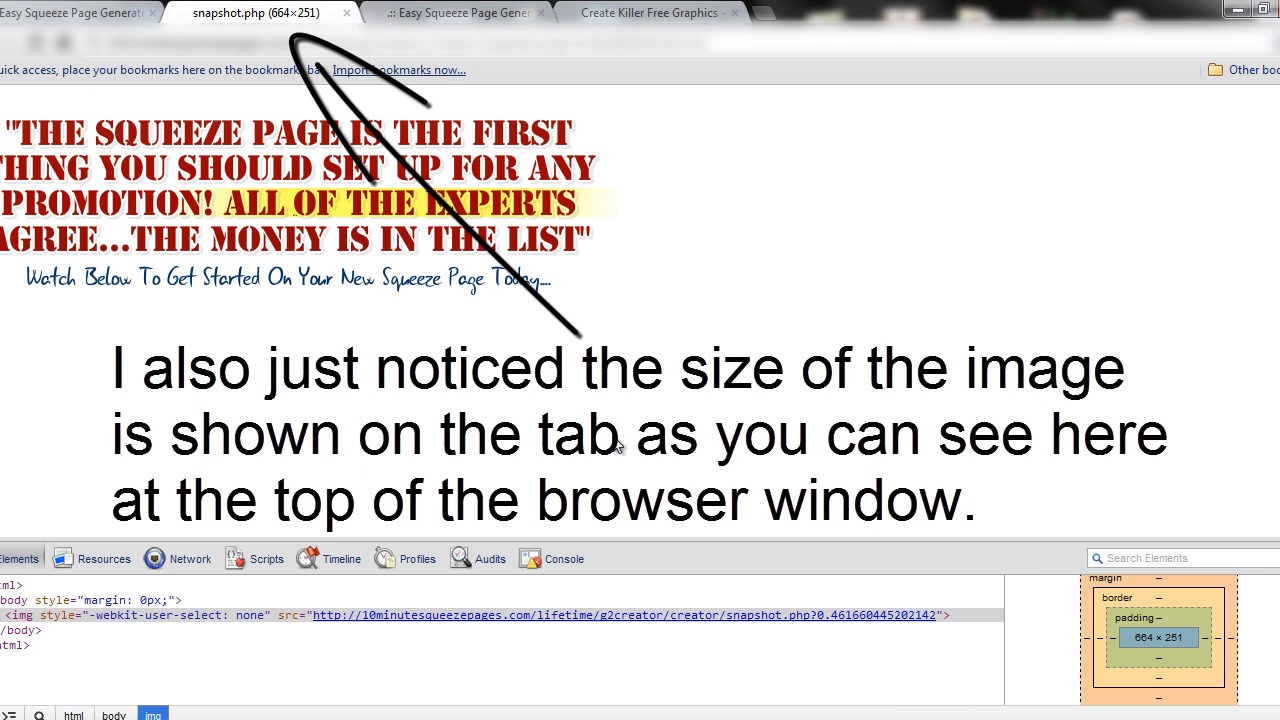